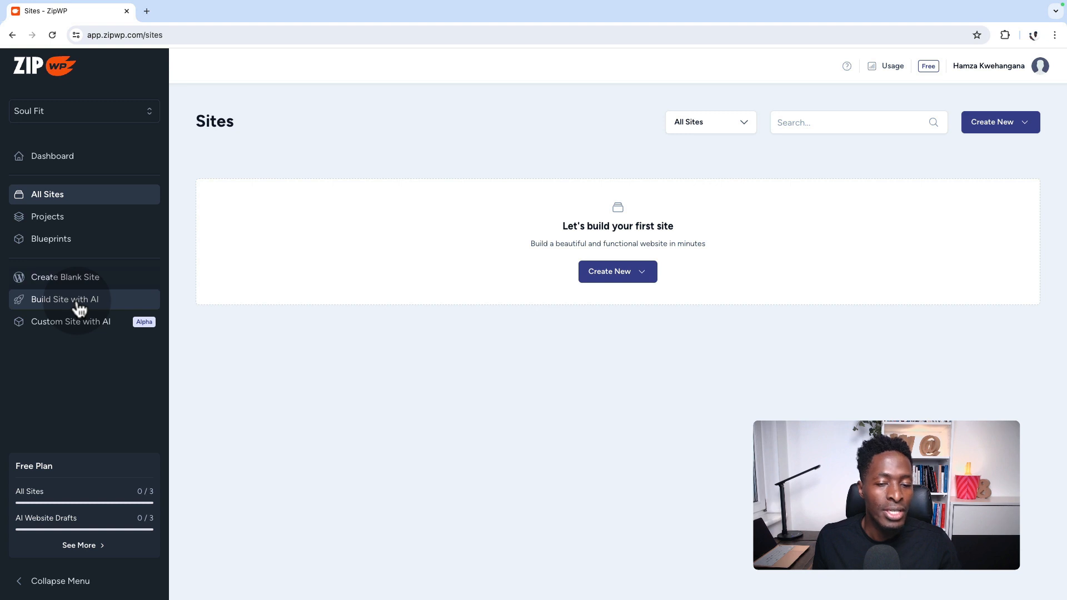
- Start creating a new complete website rather than a blank one
{"action": "left_click", "coordinate": [645, 276]}
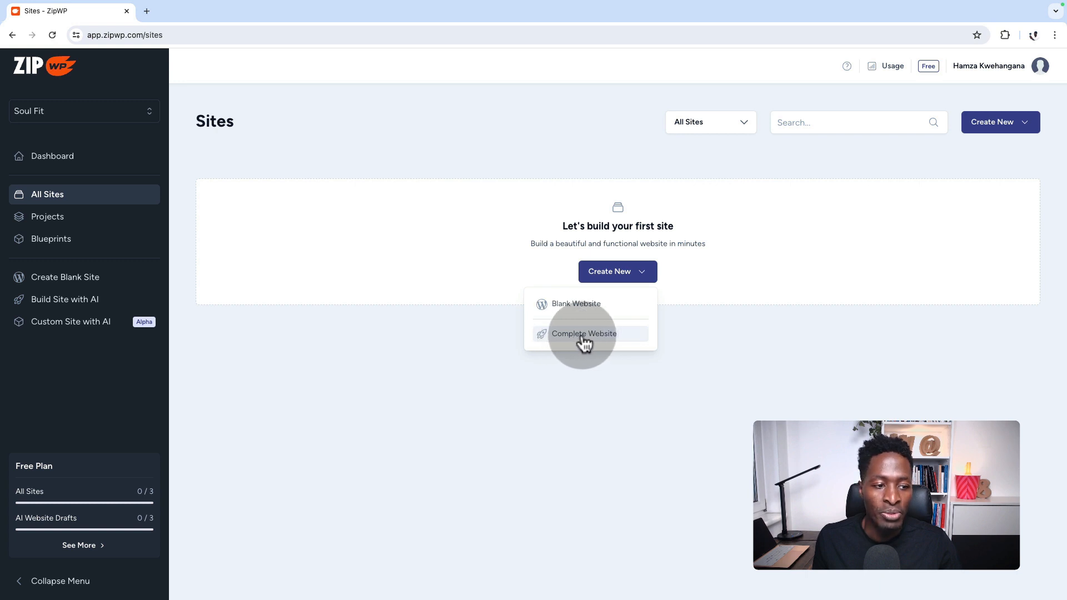
{"action": "left_click", "coordinate": [1019, 127]}
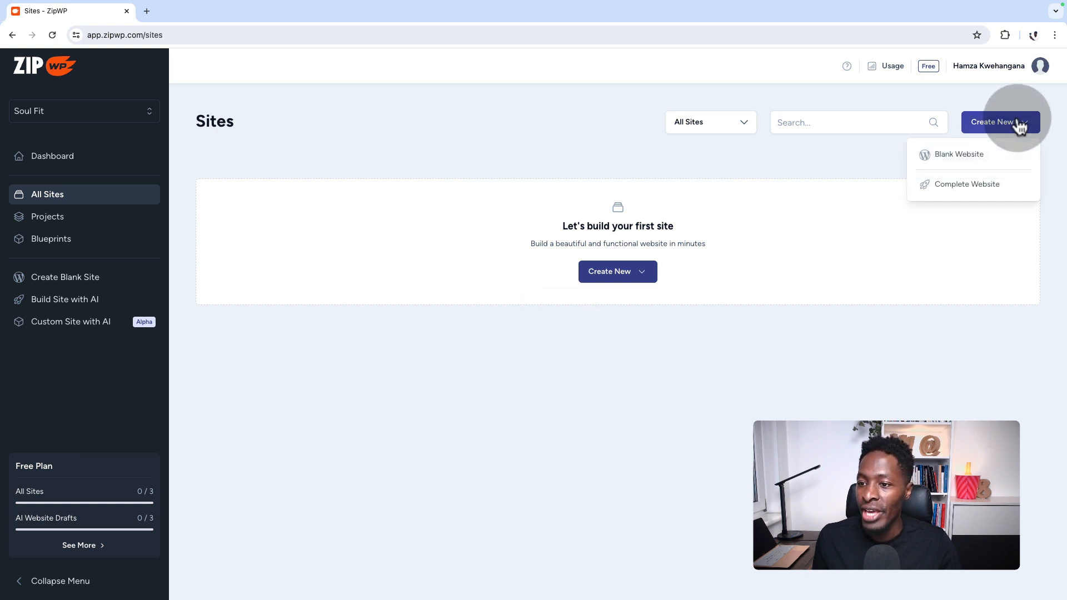
{"action": "left_click", "coordinate": [967, 186]}
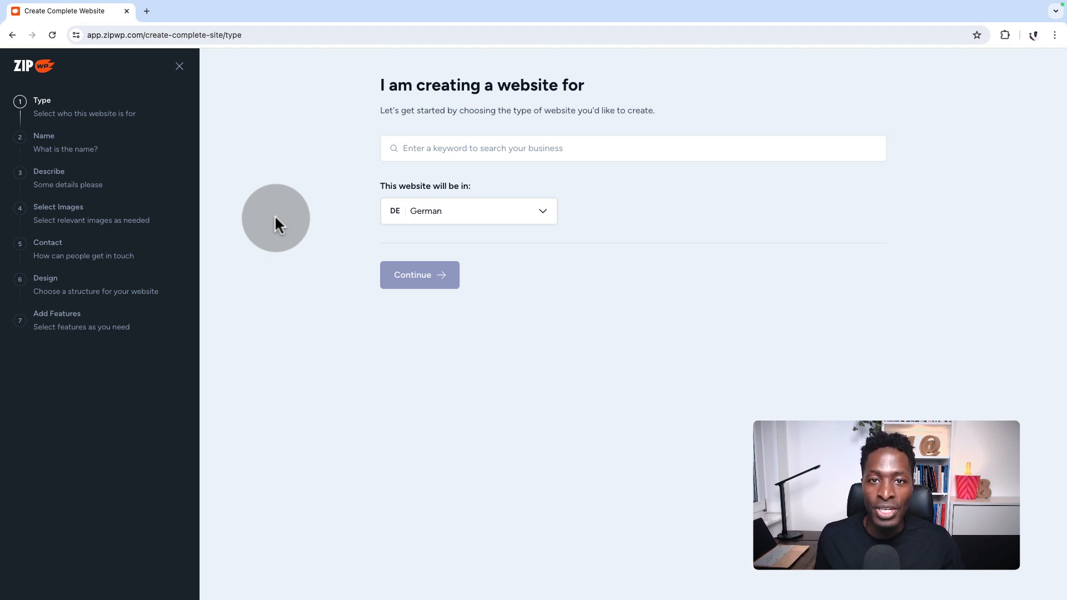
- Set the website type to Event and its language to English (UK), and proceed to the name step
{"action": "left_click", "coordinate": [436, 149]}
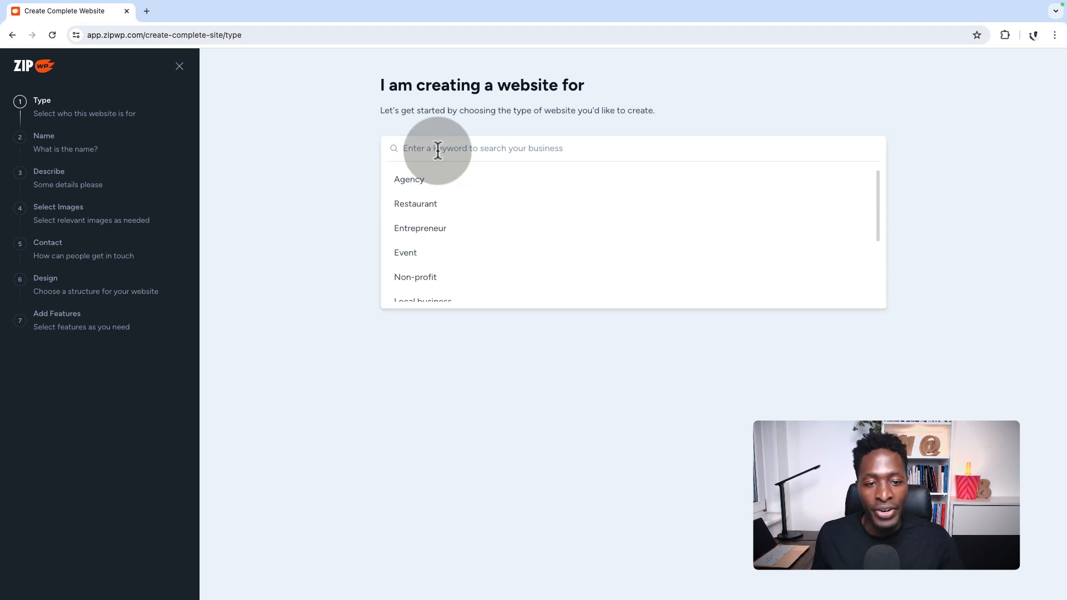
{"action": "left_click", "coordinate": [404, 258]}
{"action": "left_click", "coordinate": [468, 212]}
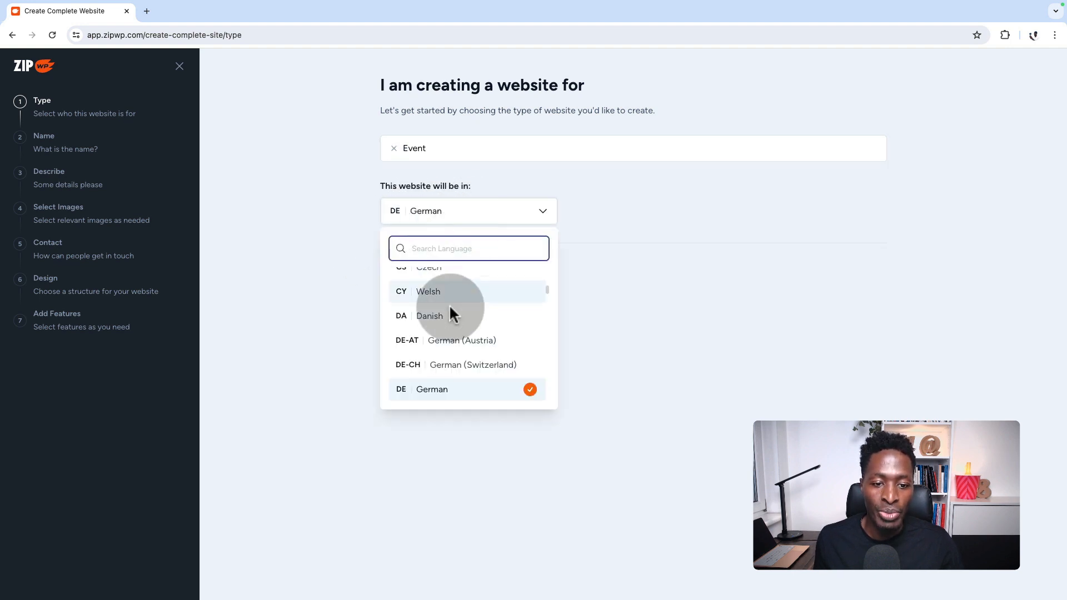
{"action": "scroll", "coordinate": [449, 315], "scroll_direction": "up", "scroll_amount": 5}
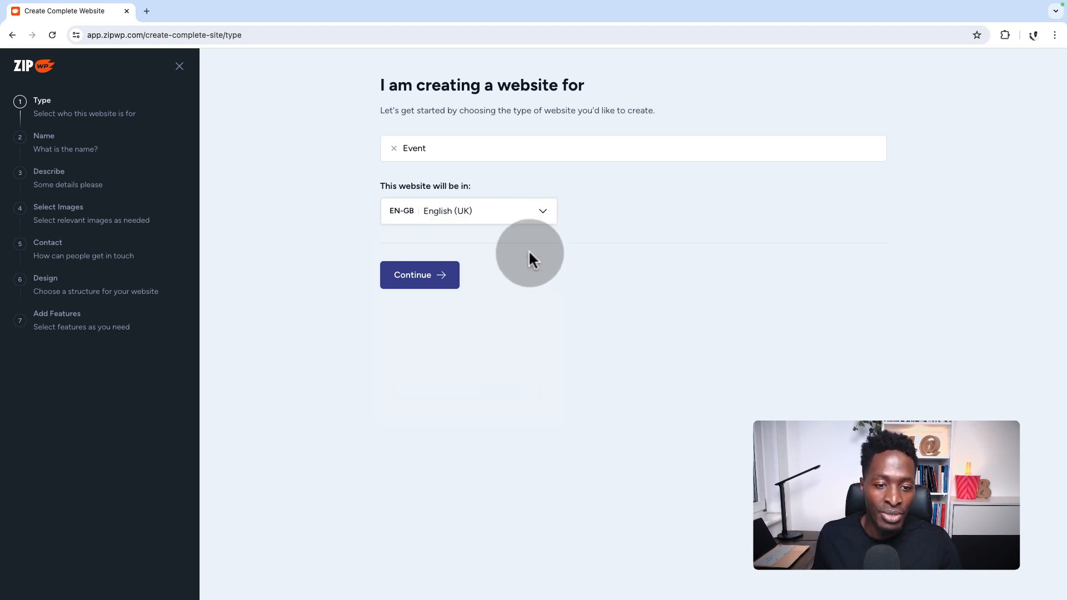
{"action": "left_click", "coordinate": [411, 281]}
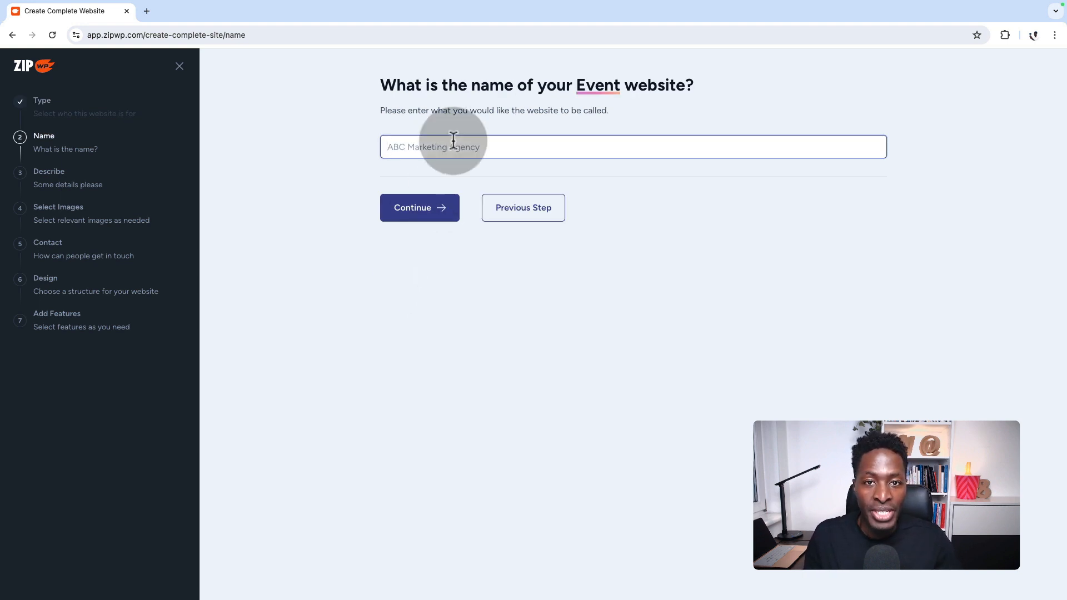
- Name the website "Bright Events" and proceed to the description step
{"action": "type", "text": "Bri"}
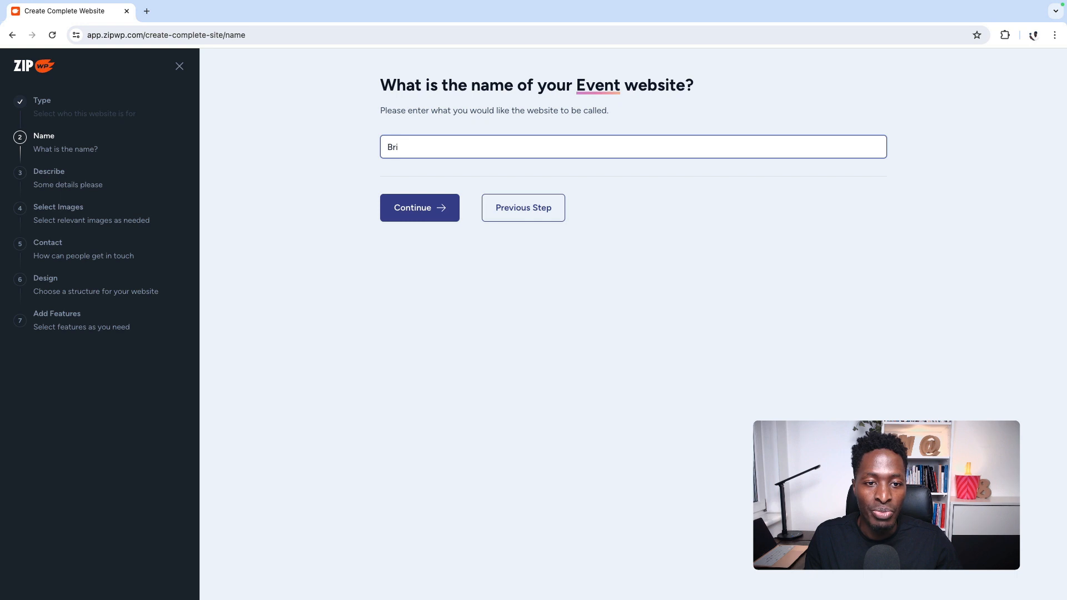
{"action": "type", "text": "ght Even"}
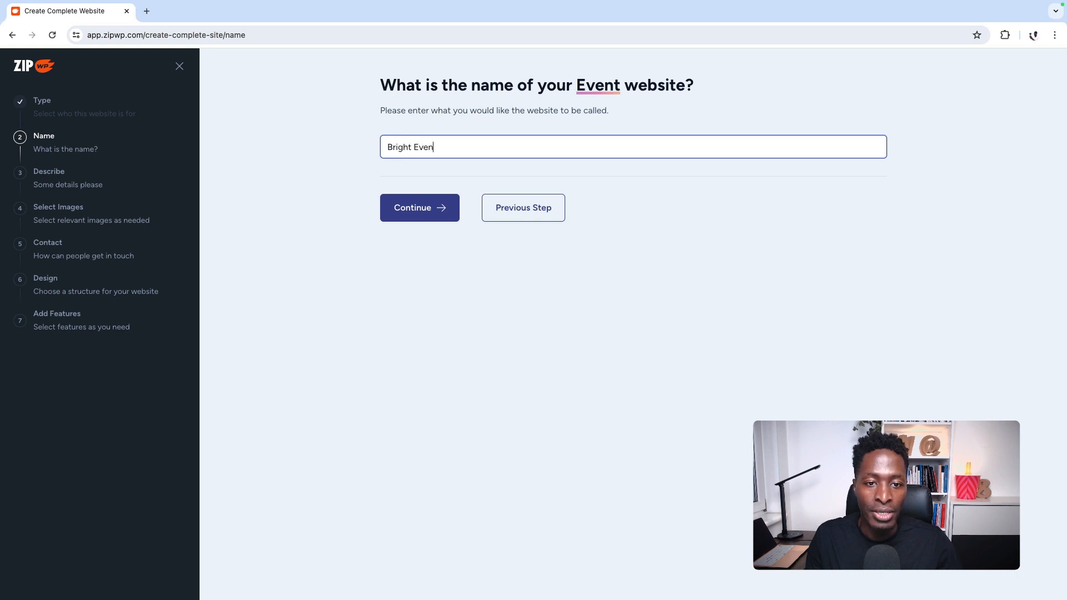
{"action": "type", "text": "ts"}
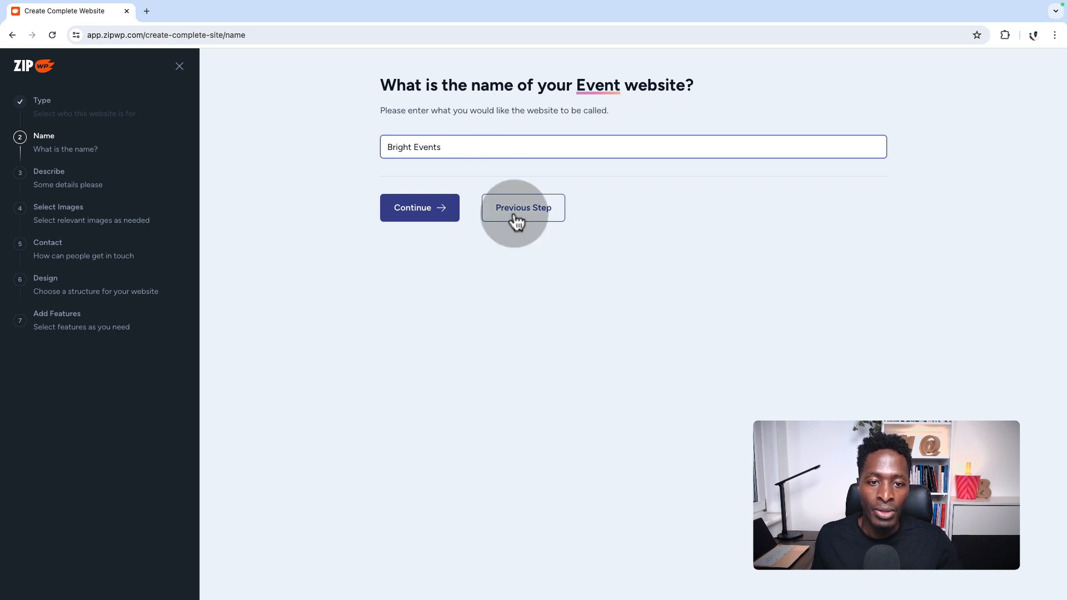
{"action": "left_click", "coordinate": [414, 216]}
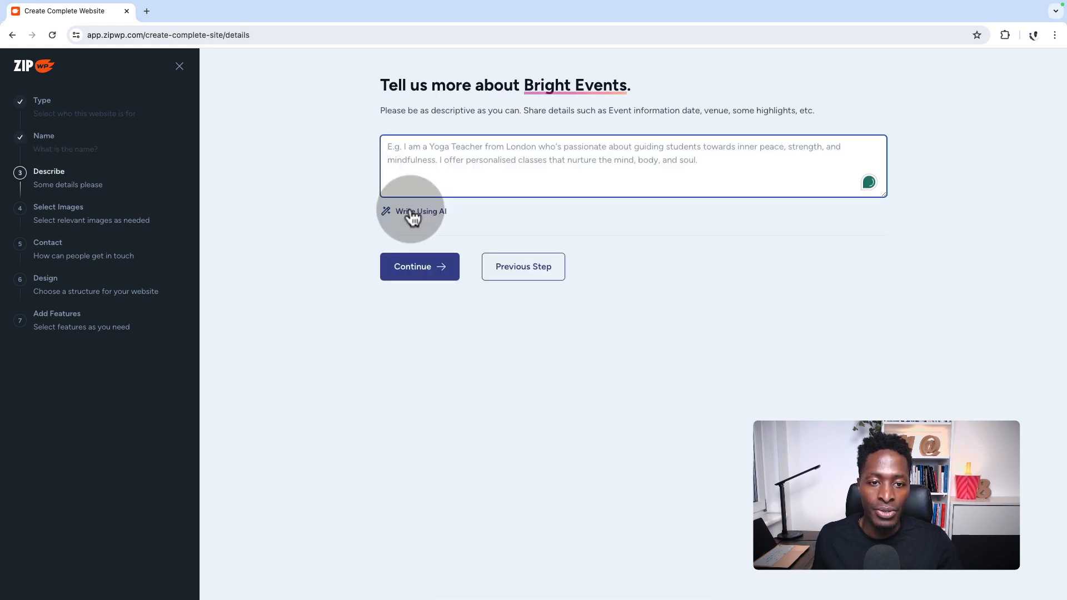
- Describe Bright Events' weddings, introductions and corporate events, 10yrs in business, Kampala, Uganda base and East African clients, correcting the misspelled "served"
{"action": "left_click", "coordinate": [421, 137]}
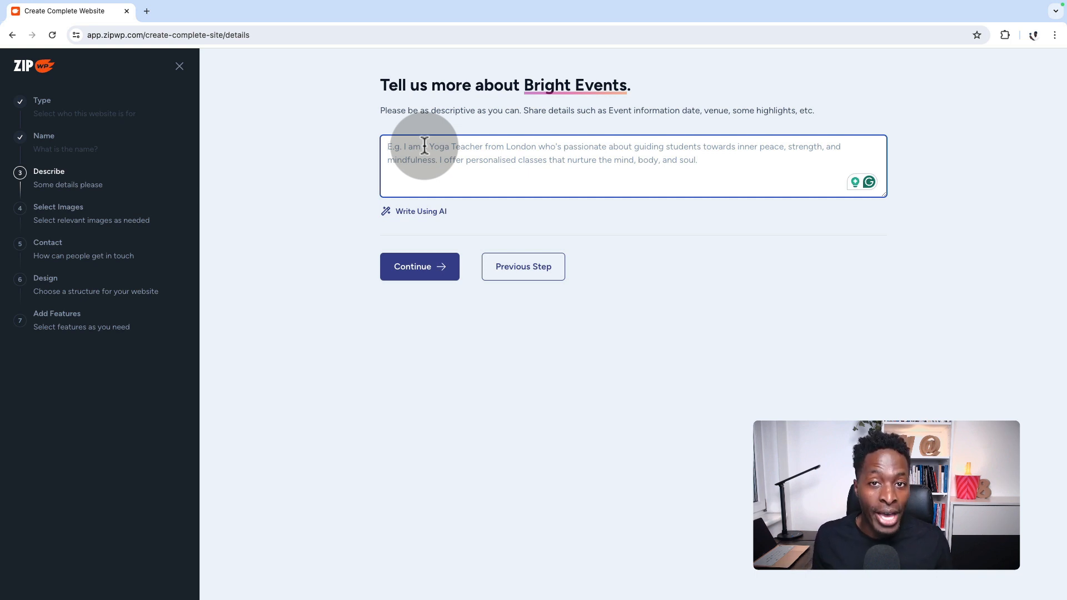
{"action": "type", "text": "We are Bright Events specialising in creating meaningful events from weddings, introductions and corporate events for families and companies. We have been in business for 10yrs and serves clients from all walks of life. We are based in Kampala, Uganda but we serve clients across the entire East African Region."}
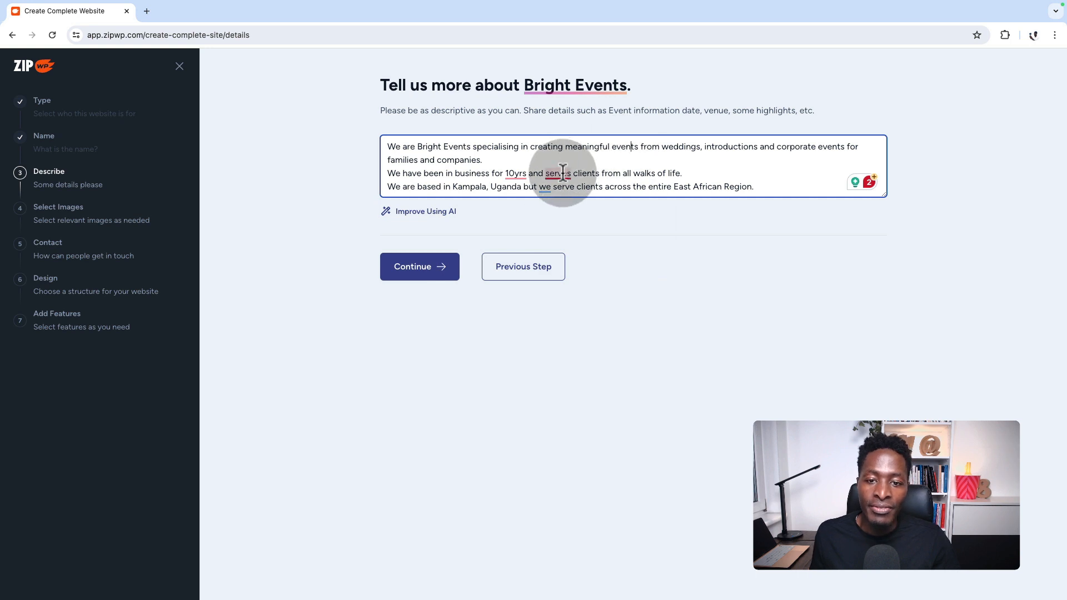
{"action": "mouse_move", "coordinate": [558, 174]}
{"action": "left_click", "coordinate": [561, 206]}
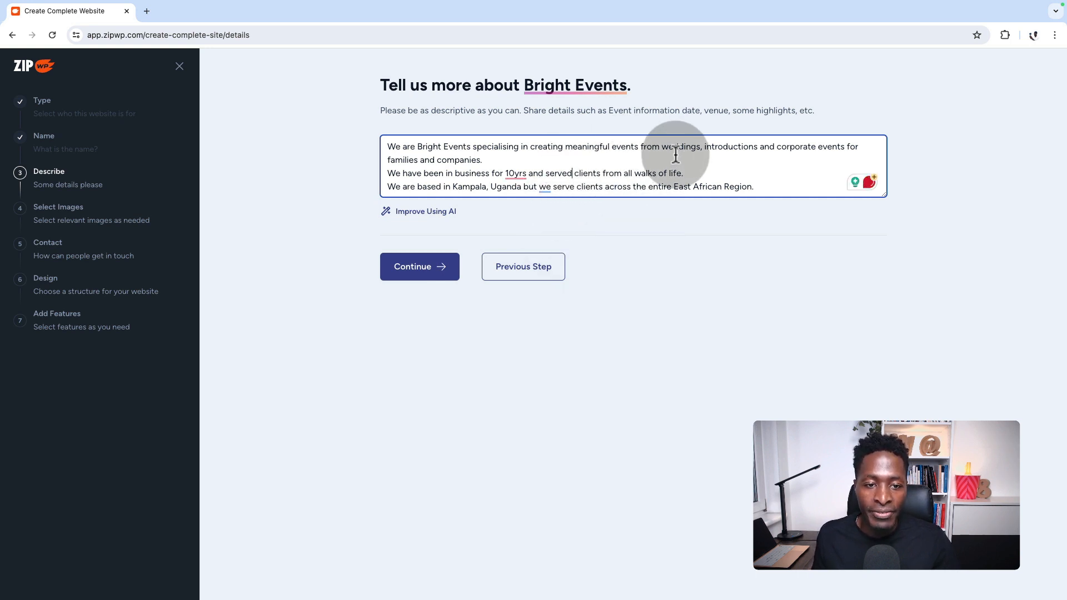
{"action": "triple_click", "coordinate": [428, 186]}
{"action": "left_click", "coordinate": [426, 172]}
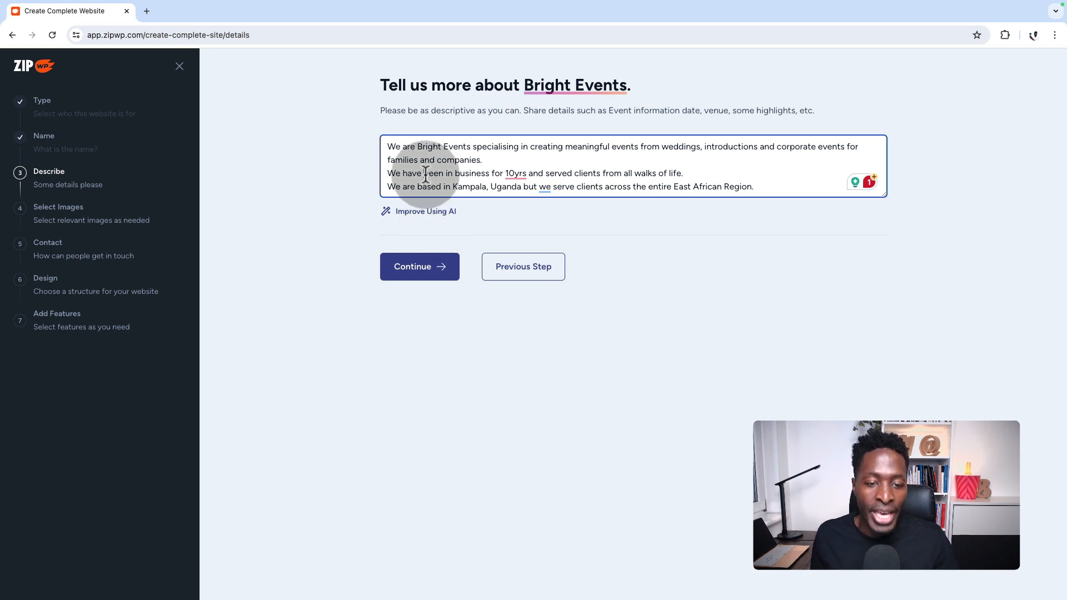
- Improve the business description with AI, review the rewritten text and proceed to image selection
{"action": "left_click", "coordinate": [422, 214]}
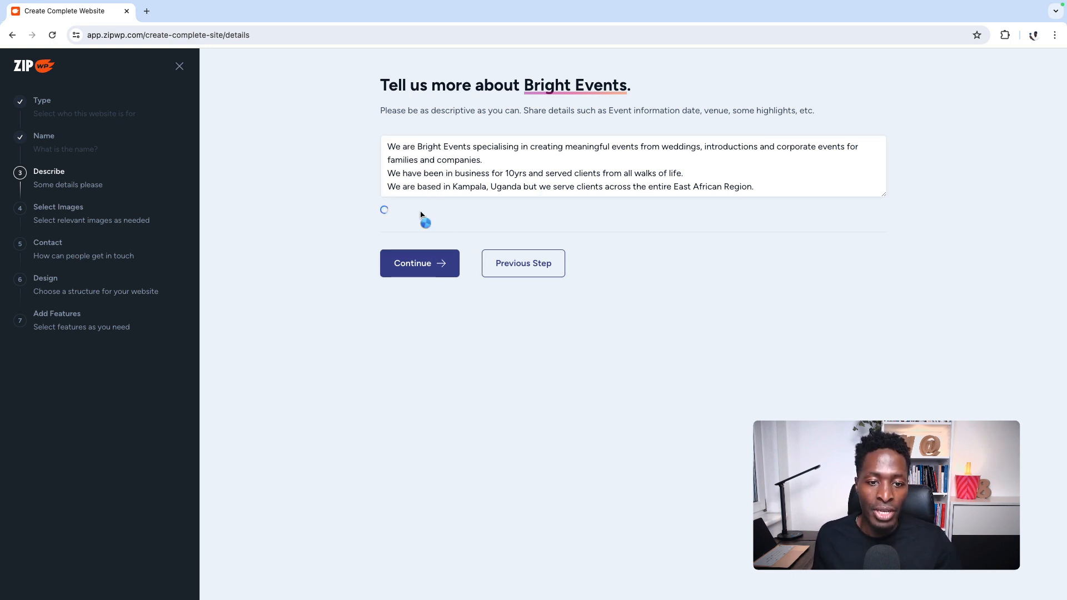
{"action": "left_click", "coordinate": [432, 171]}
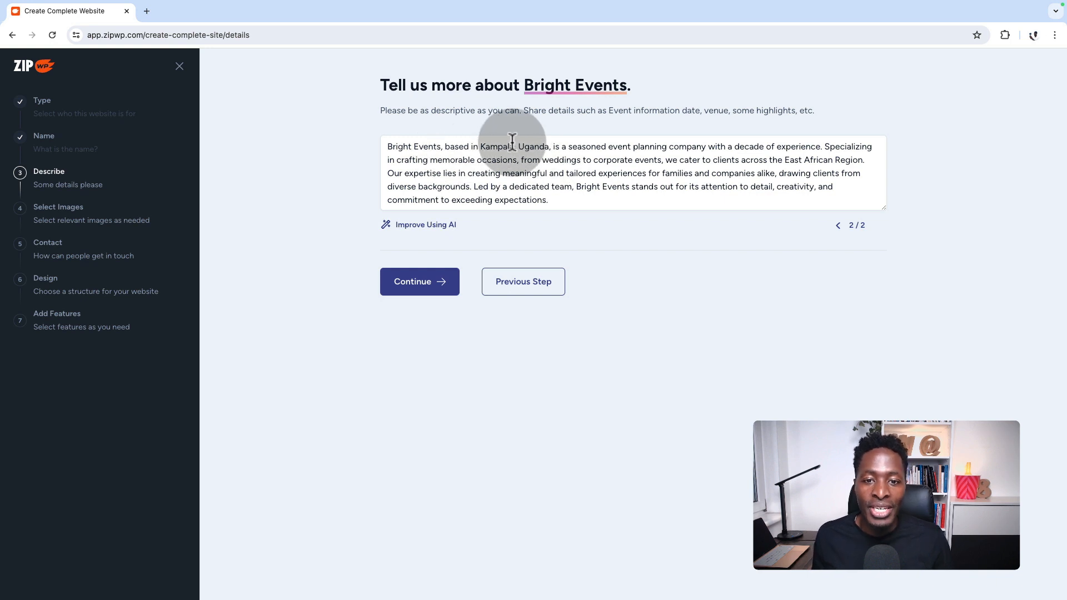
{"action": "left_click_drag", "start_coordinate": [517, 148], "coordinate": [553, 147]}
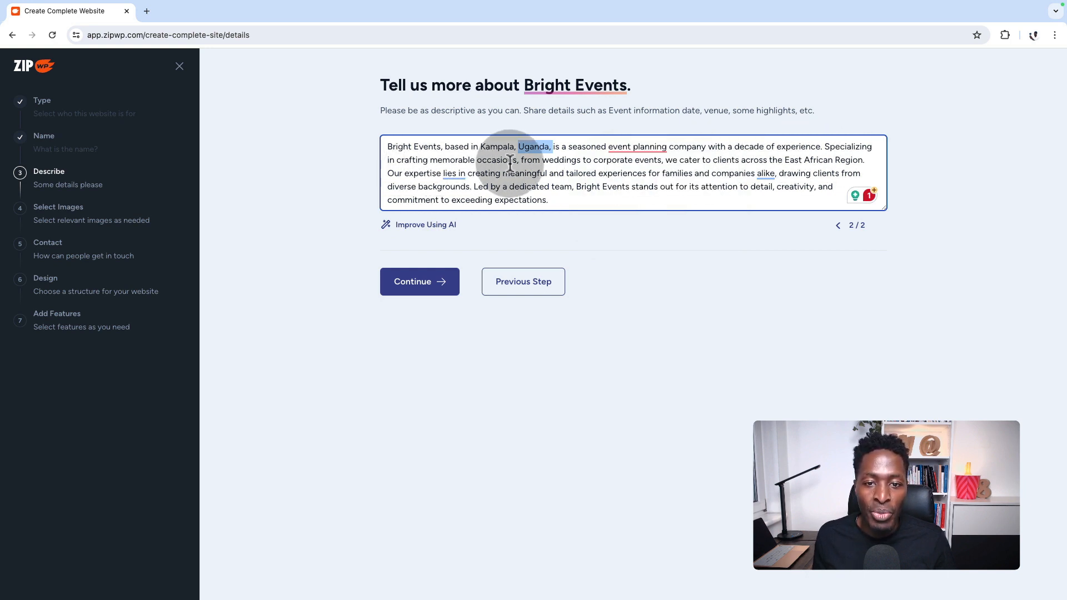
{"action": "left_click", "coordinate": [671, 165]}
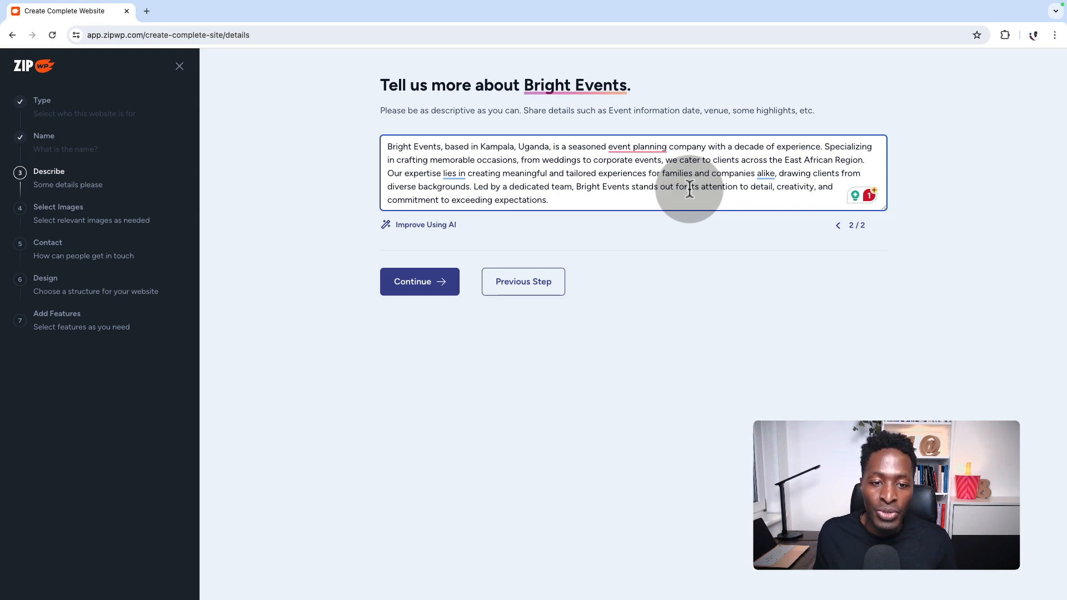
{"action": "left_click", "coordinate": [416, 285]}
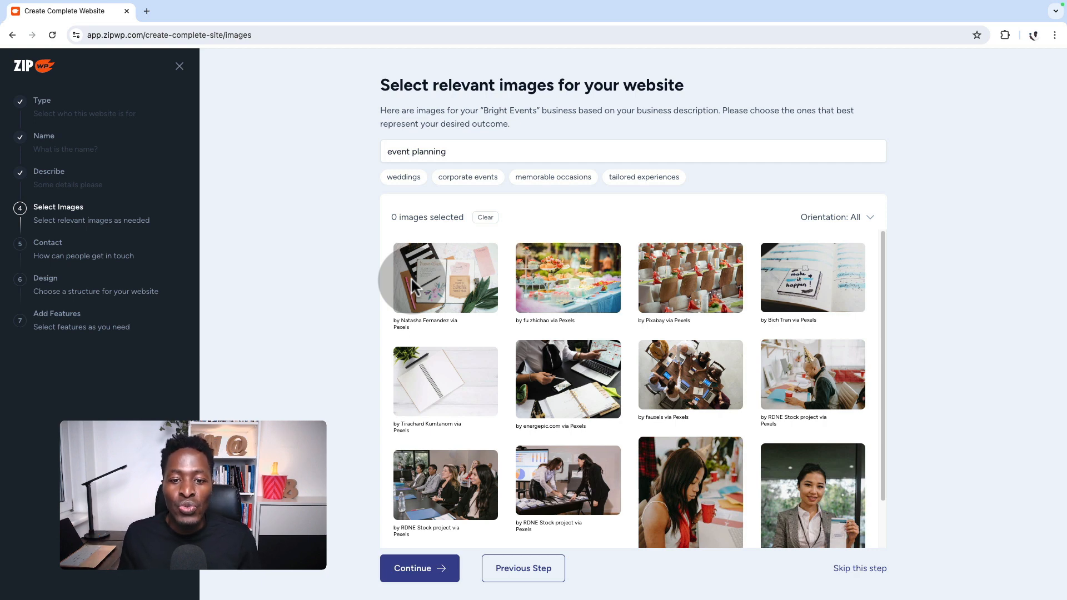
- Preview the weddings image suggestions, return to event planning and limit the images to Landscape orientation
{"action": "left_click", "coordinate": [410, 185]}
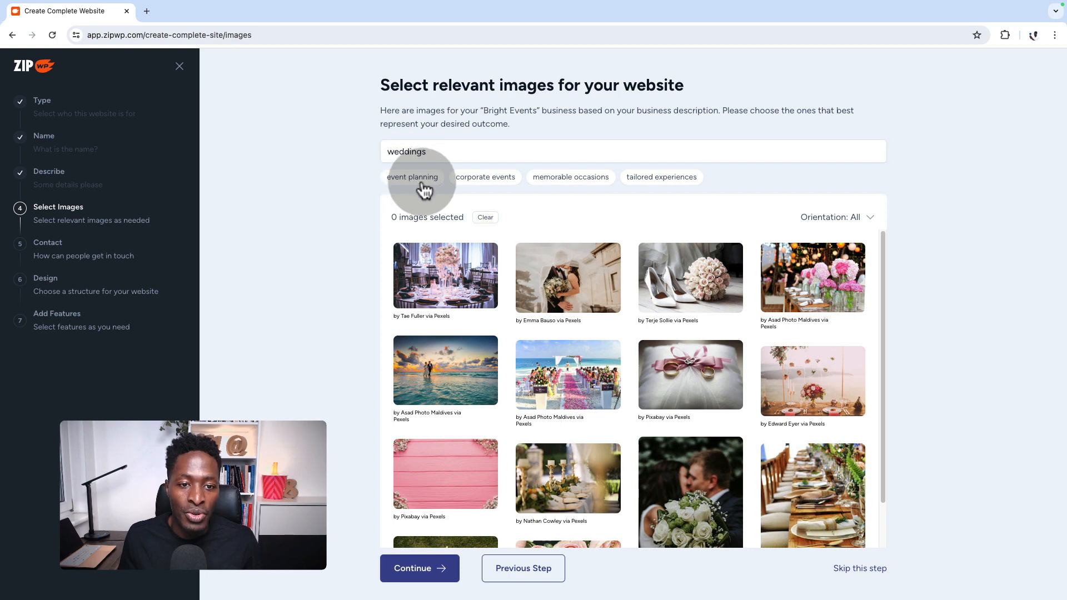
{"action": "left_click", "coordinate": [423, 183]}
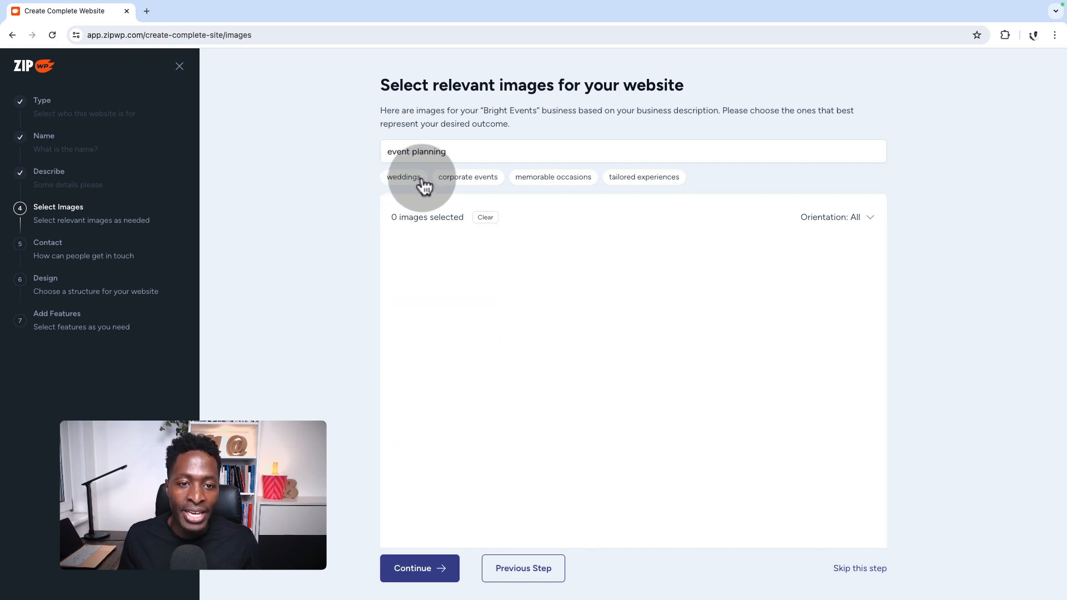
{"action": "left_click", "coordinate": [868, 221]}
{"action": "left_click", "coordinate": [803, 275]}
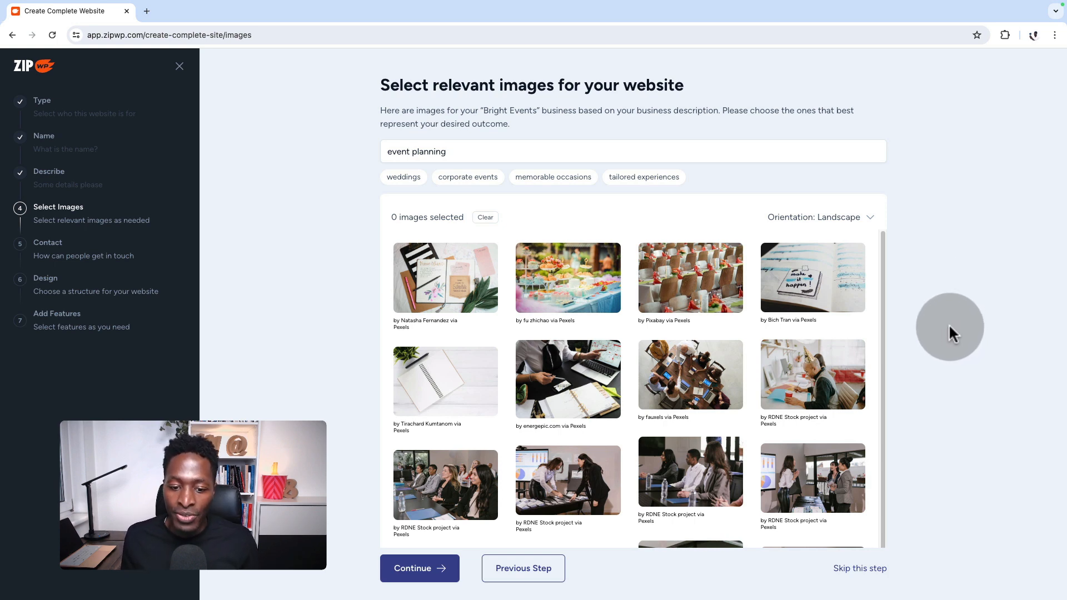
- Select nine event planning images, including the buffet table, conference audience, lecture hall, party and concert scenes
{"action": "scroll", "coordinate": [948, 324], "scroll_direction": "down", "scroll_amount": 1}
{"action": "scroll", "coordinate": [948, 328], "scroll_direction": "up", "scroll_amount": 1}
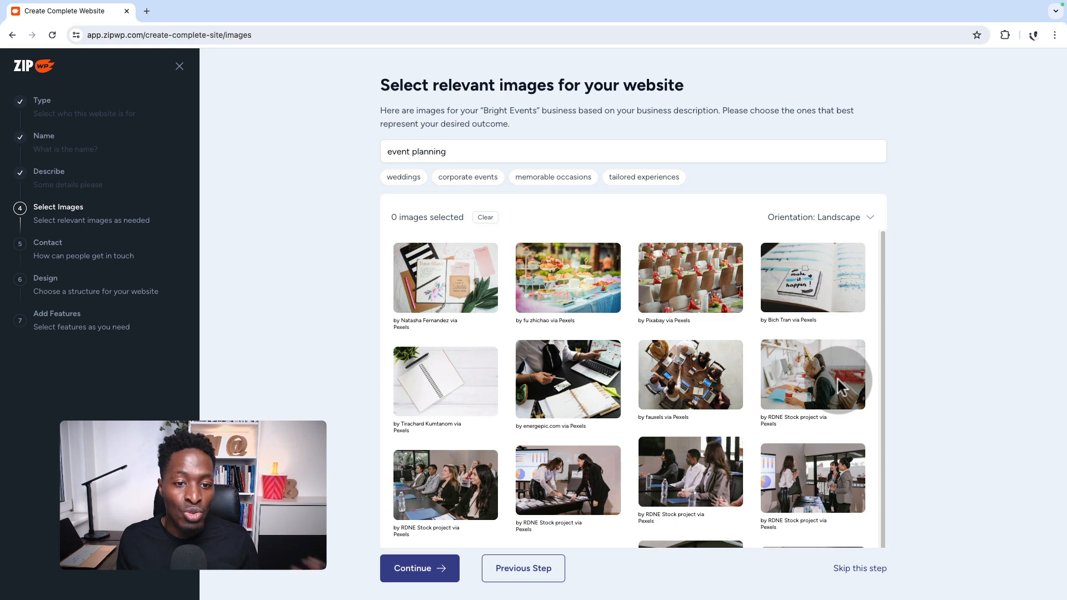
{"action": "scroll", "coordinate": [584, 361], "scroll_direction": "down", "scroll_amount": 3}
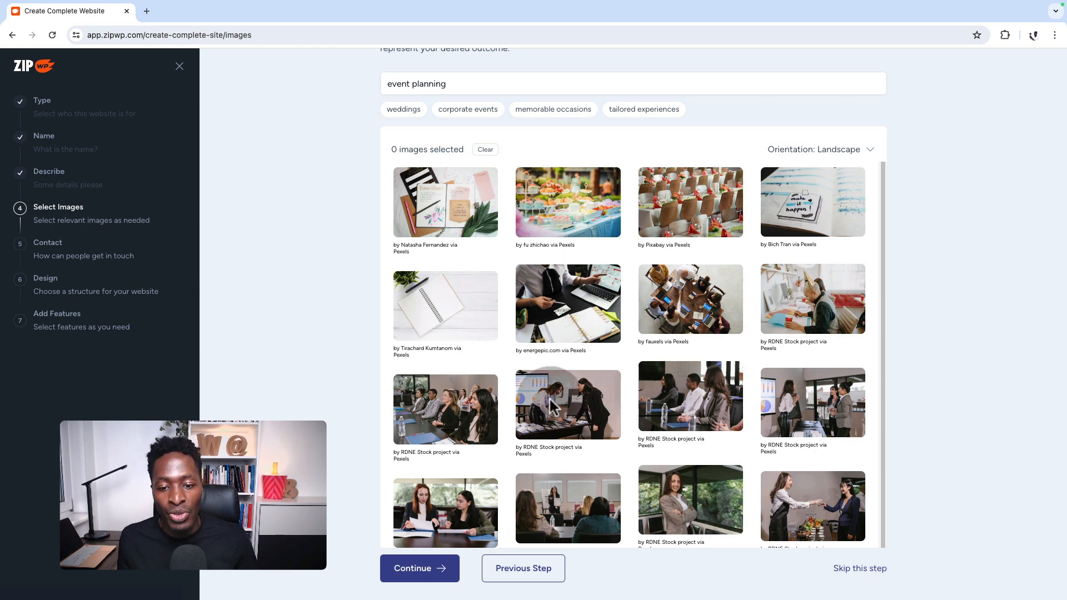
{"action": "scroll", "coordinate": [747, 423], "scroll_direction": "down", "scroll_amount": 1}
{"action": "scroll", "coordinate": [745, 411], "scroll_direction": "down", "scroll_amount": 5}
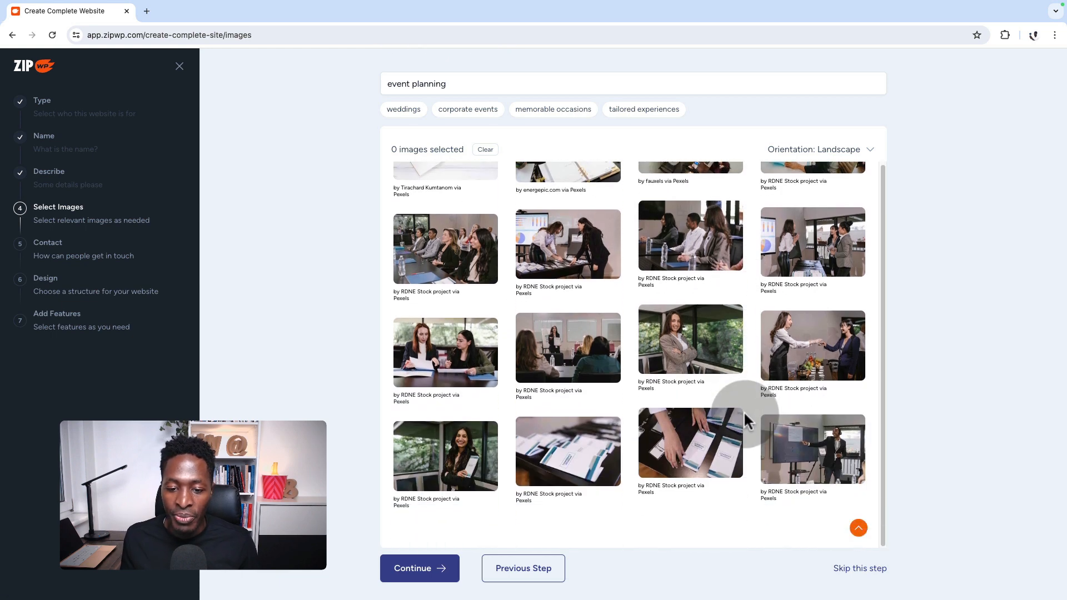
{"action": "scroll", "coordinate": [733, 392], "scroll_direction": "up", "scroll_amount": 10}
{"action": "scroll", "coordinate": [730, 386], "scroll_direction": "up", "scroll_amount": 2}
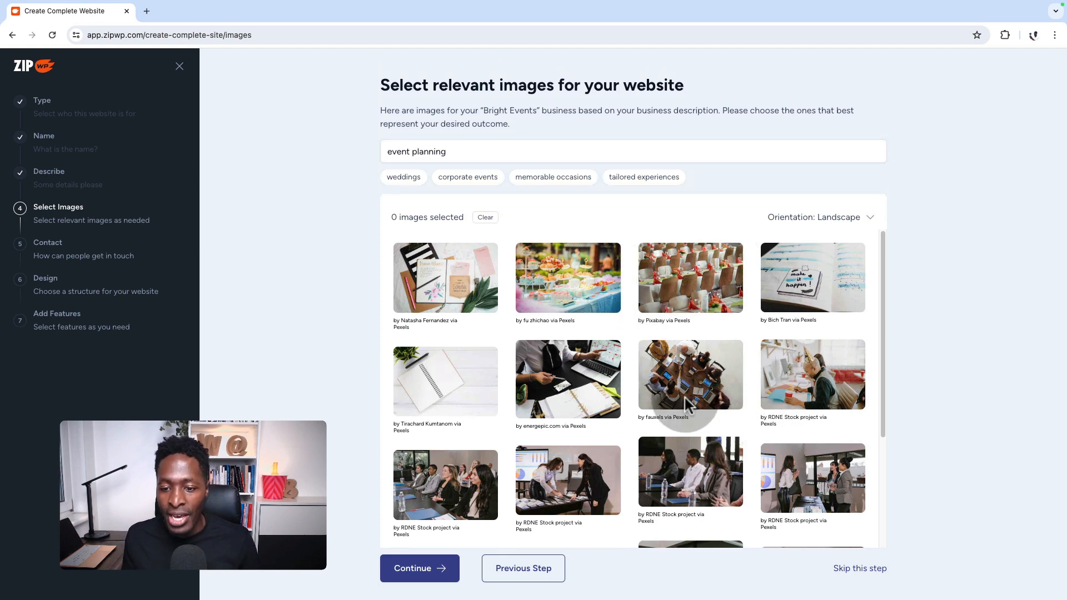
{"action": "scroll", "coordinate": [695, 434], "scroll_direction": "down", "scroll_amount": 10}
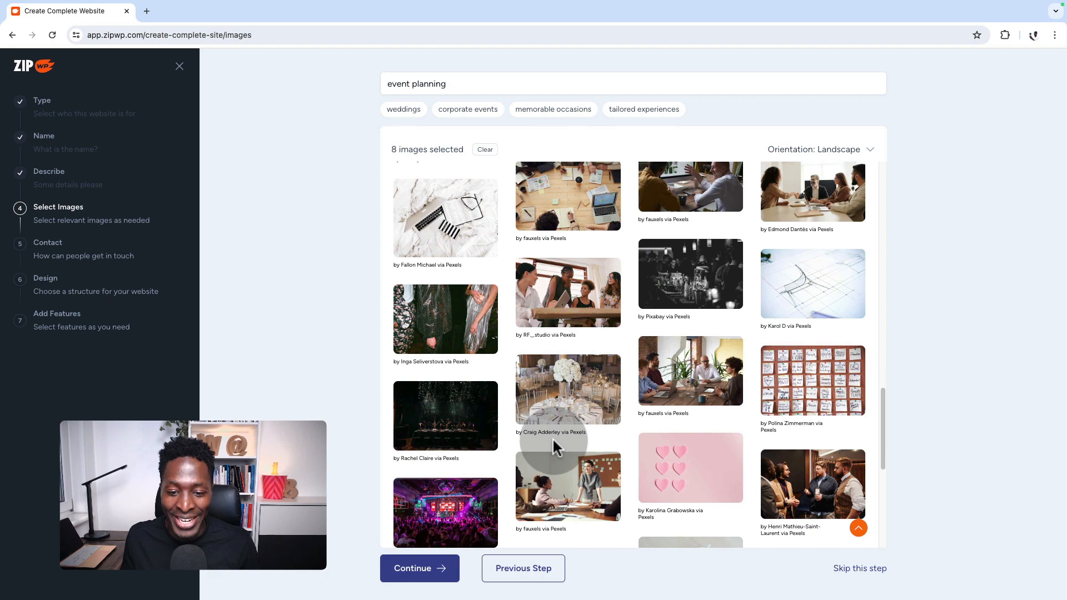
{"action": "scroll", "coordinate": [553, 444], "scroll_direction": "down", "scroll_amount": 2}
{"action": "left_click", "coordinate": [531, 442]}
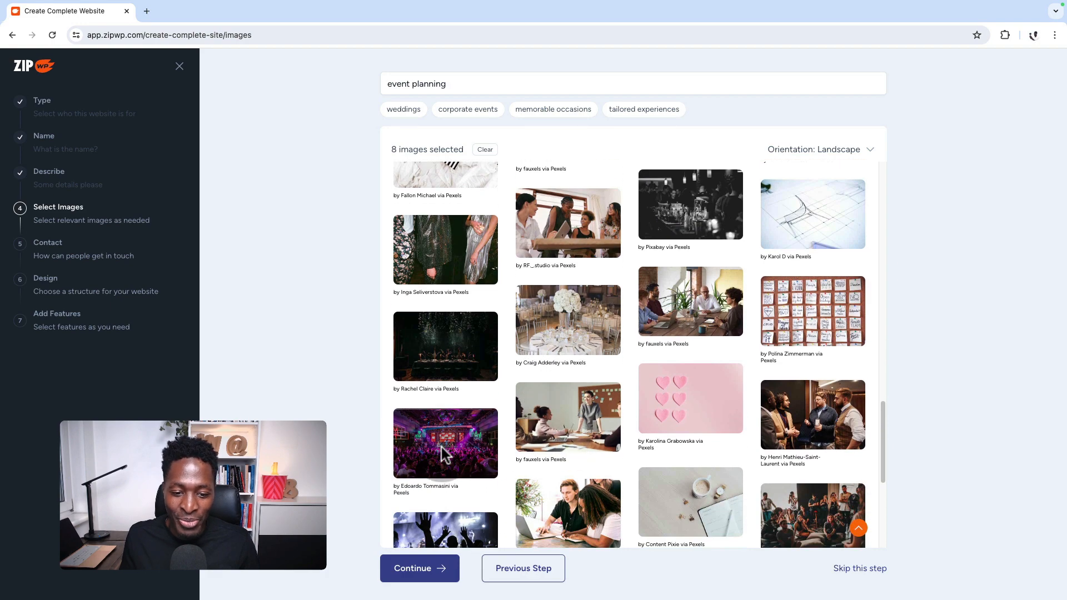
{"action": "scroll", "coordinate": [562, 428], "scroll_direction": "up", "scroll_amount": 15}
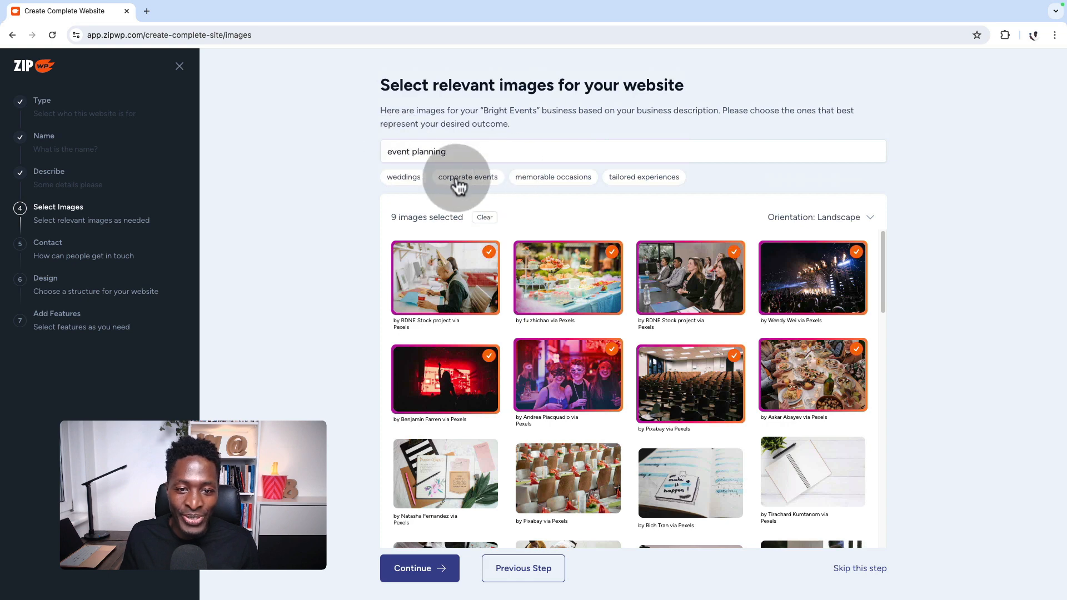
- Switch to the weddings image suggestions and add the bridal shoes with bouquet and the decorated reception table photos
{"action": "left_click", "coordinate": [403, 177]}
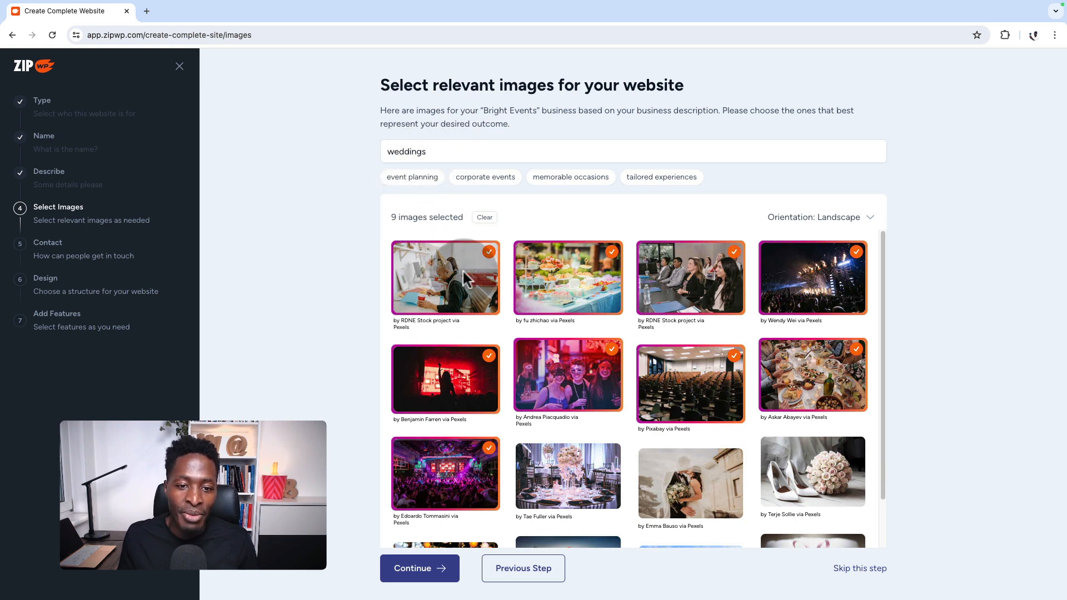
{"action": "scroll", "coordinate": [793, 389], "scroll_direction": "down", "scroll_amount": 4}
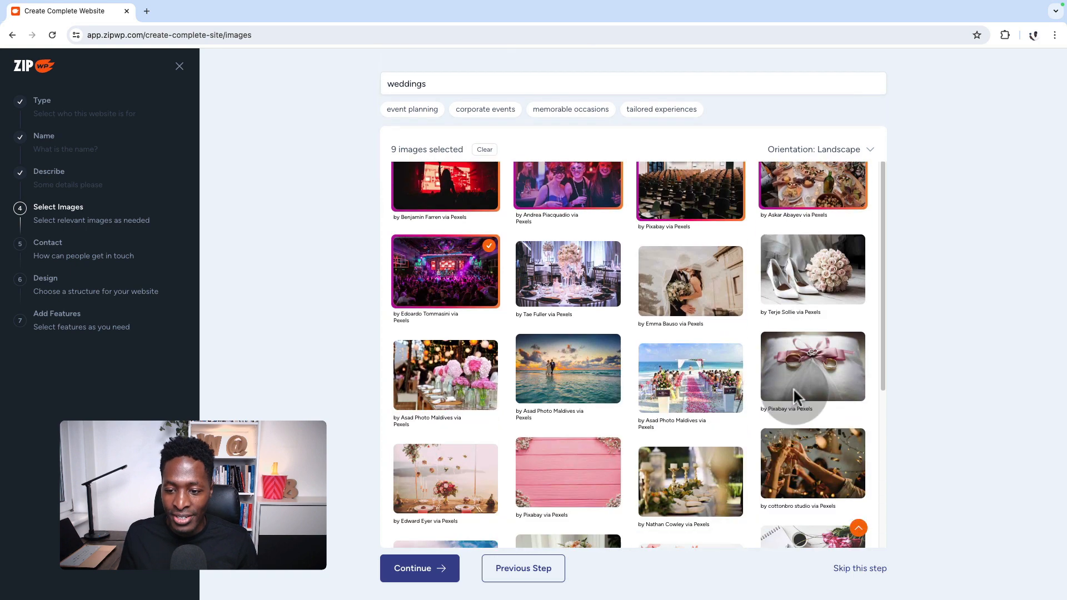
{"action": "left_click", "coordinate": [811, 278]}
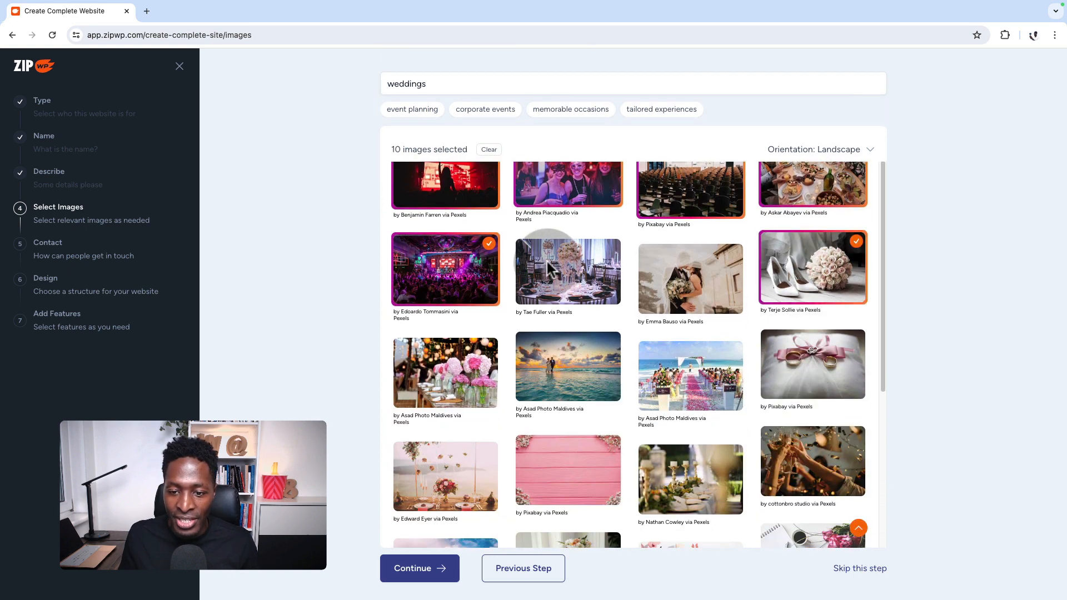
{"action": "left_click", "coordinate": [552, 278]}
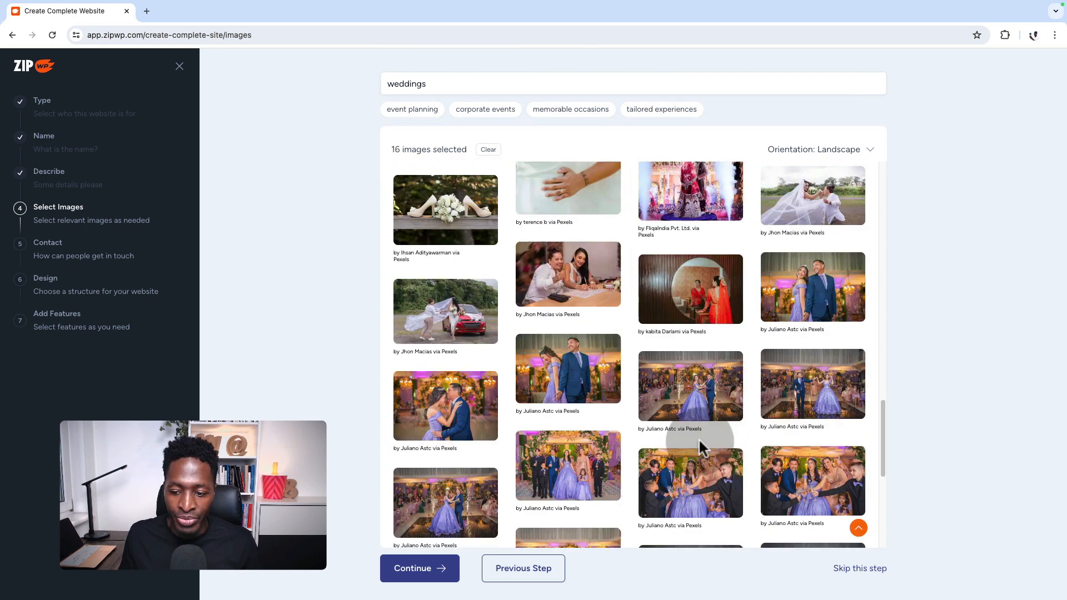
- Add further wedding photos, including the couple in front of red smoke, review the selection and proceed to the contact details
{"action": "scroll", "coordinate": [698, 439], "scroll_direction": "down", "scroll_amount": 3}
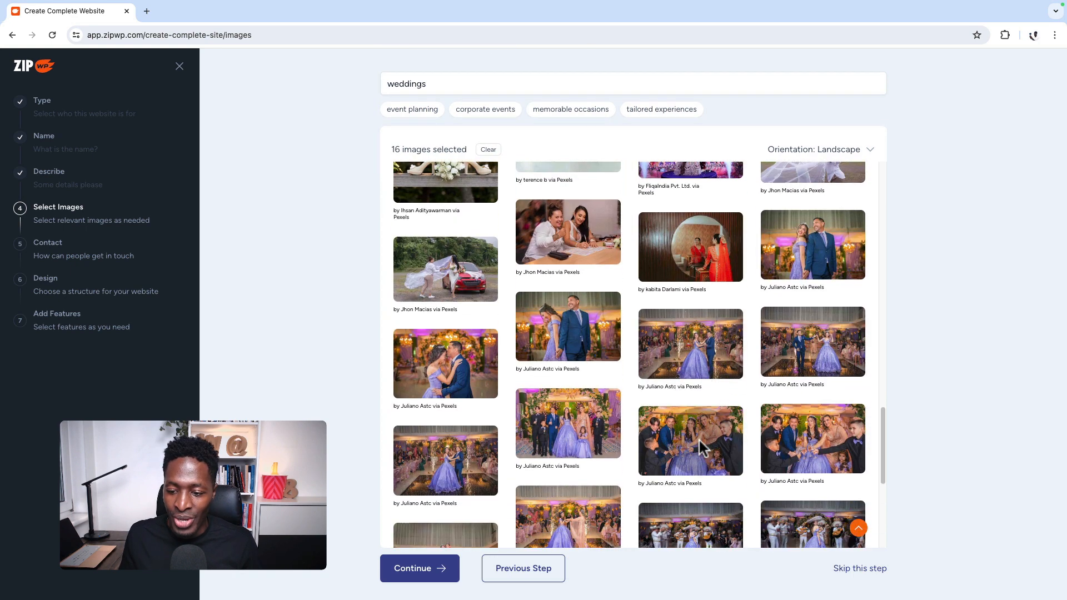
{"action": "scroll", "coordinate": [699, 442], "scroll_direction": "down", "scroll_amount": 3}
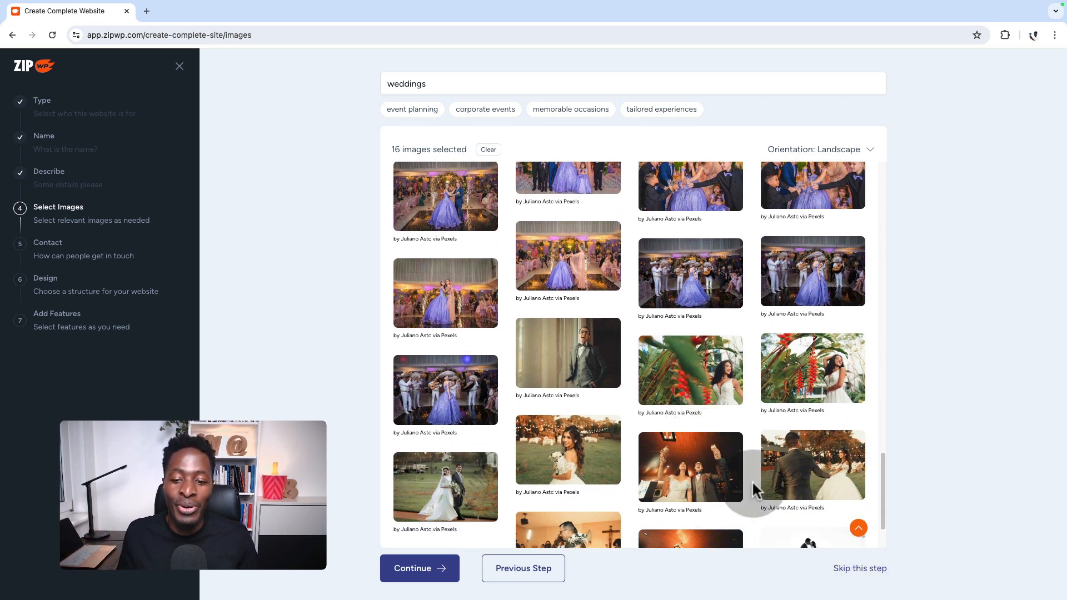
{"action": "scroll", "coordinate": [734, 446], "scroll_direction": "down", "scroll_amount": 2}
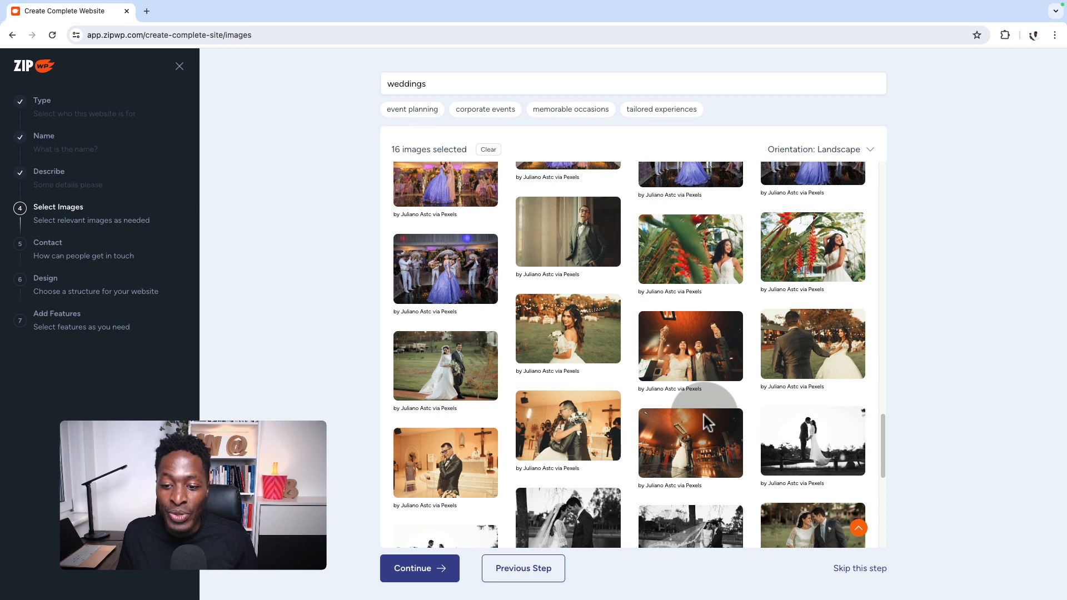
{"action": "scroll", "coordinate": [704, 415], "scroll_direction": "down", "scroll_amount": 2}
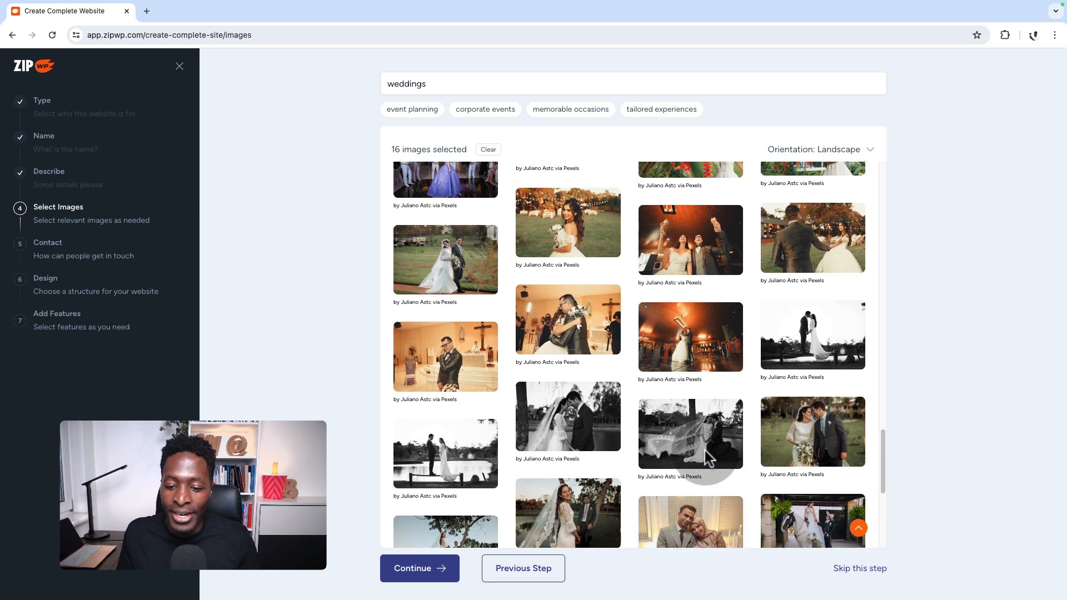
{"action": "scroll", "coordinate": [705, 450], "scroll_direction": "down", "scroll_amount": 1}
{"action": "scroll", "coordinate": [705, 448], "scroll_direction": "down", "scroll_amount": 2}
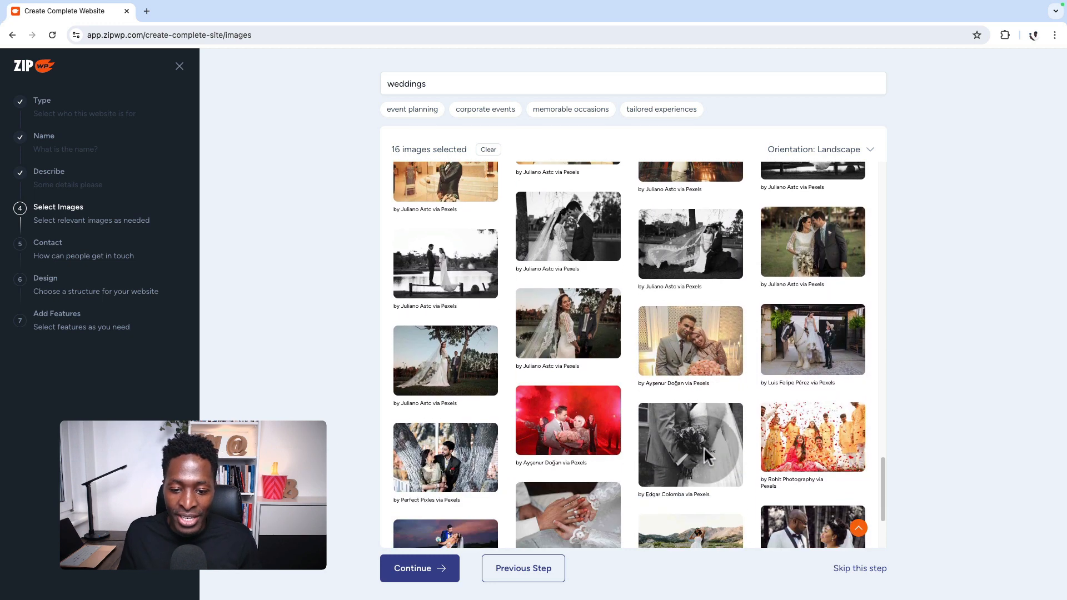
{"action": "left_click", "coordinate": [557, 433]}
{"action": "scroll", "coordinate": [597, 464], "scroll_direction": "up", "scroll_amount": 20}
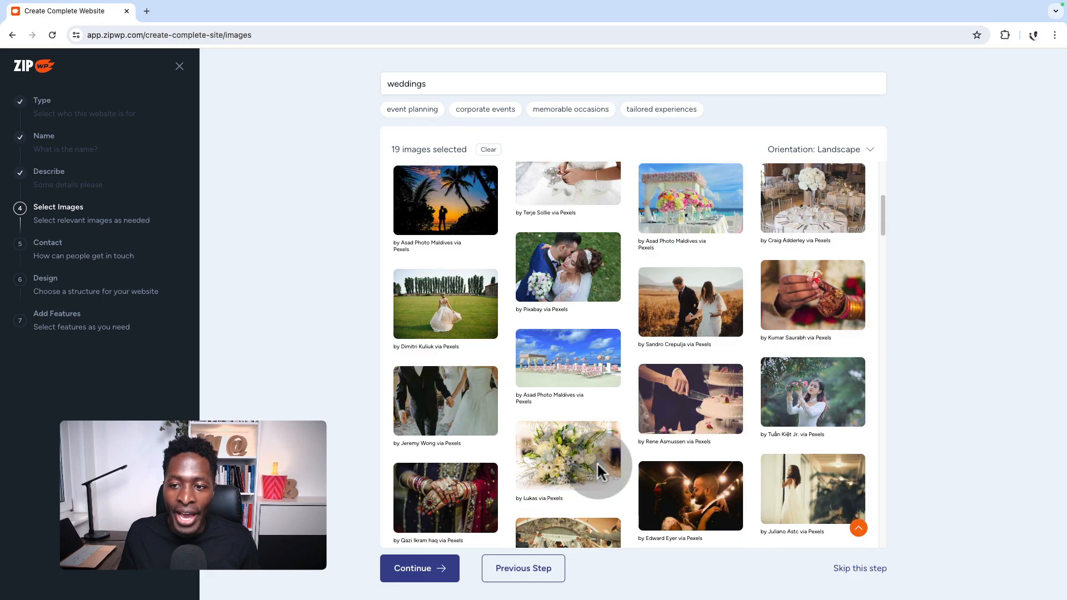
{"action": "scroll", "coordinate": [597, 463], "scroll_direction": "up", "scroll_amount": 10}
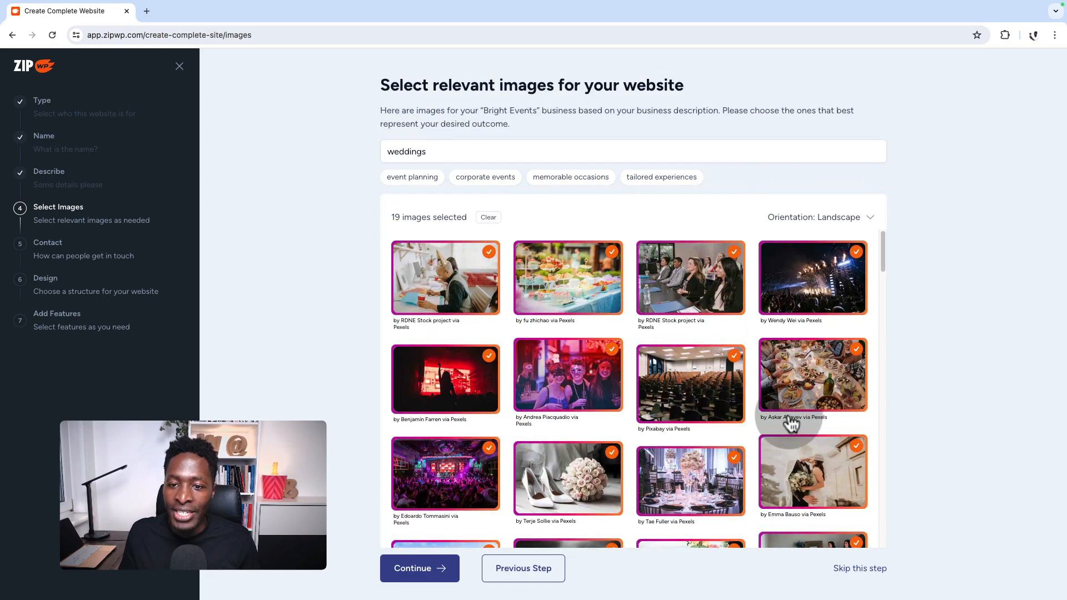
{"action": "left_click", "coordinate": [431, 577]}
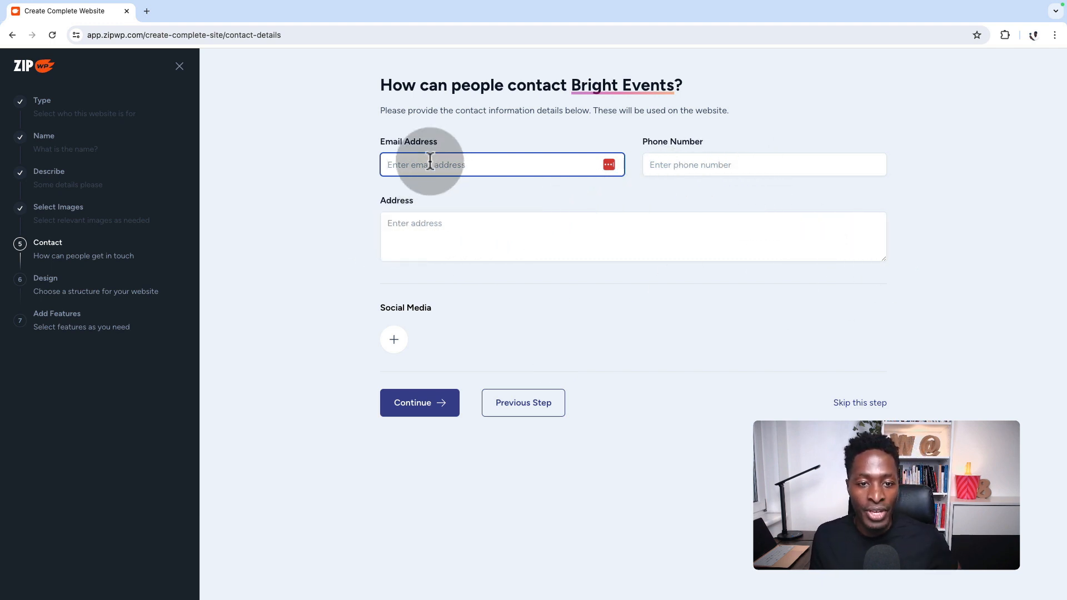
- Fill in the business's contact e-mail, phone number and postal address for Bright Events
{"action": "left_click", "coordinate": [405, 162]}
{"action": "left_click", "coordinate": [439, 198]}
{"action": "left_click", "coordinate": [449, 227]}
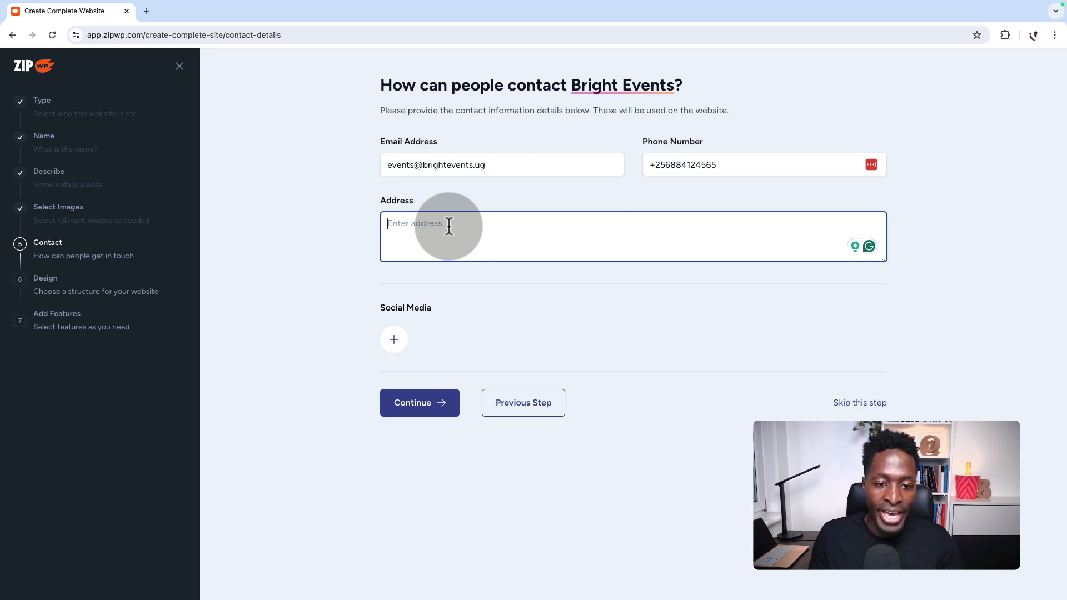
{"action": "type", "text": "Ka"}
{"action": "key", "text": "BackSpace"}
{"action": "key", "text": "BackSpace"}
{"action": "type", "text": "T"}
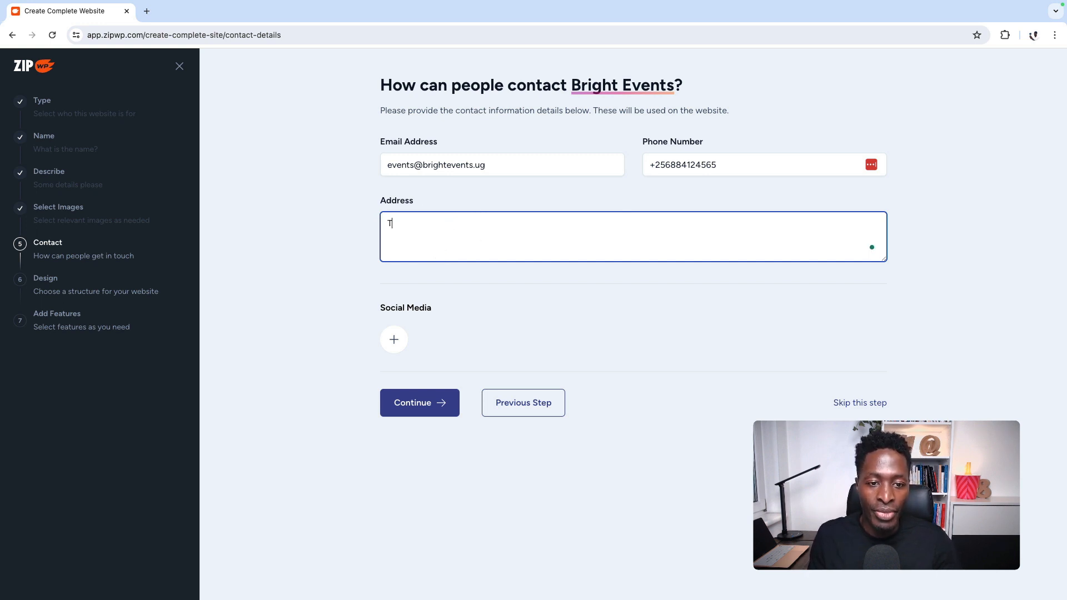
{"action": "key", "text": "BackSpace"}
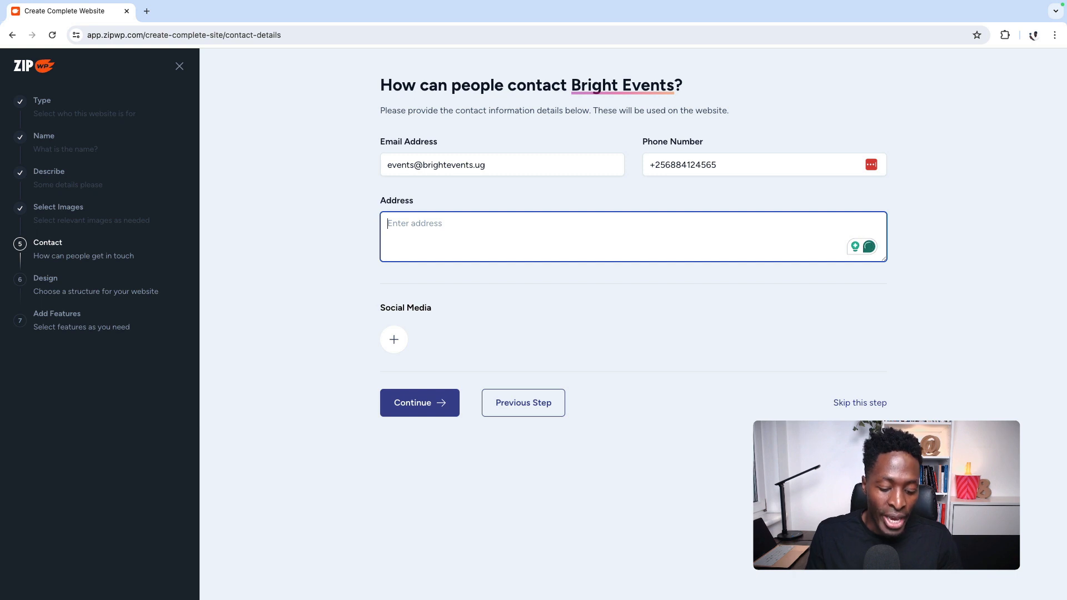
{"action": "type", "text": "K"}
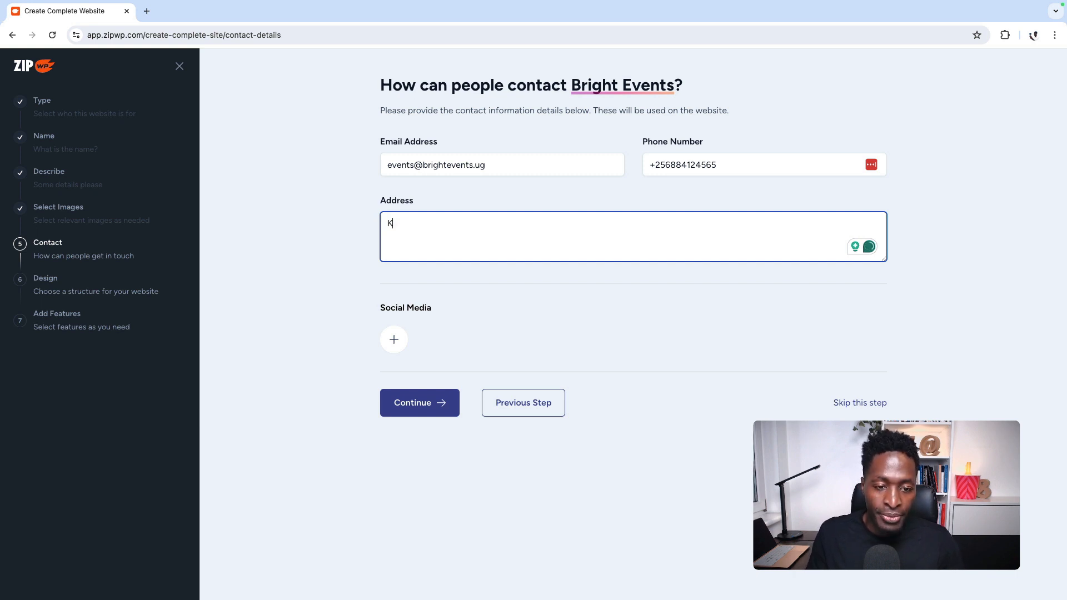
{"action": "key", "text": "BackSpace"}
{"action": "key", "text": "BackSpace"}
{"action": "left_click", "coordinate": [394, 339]}
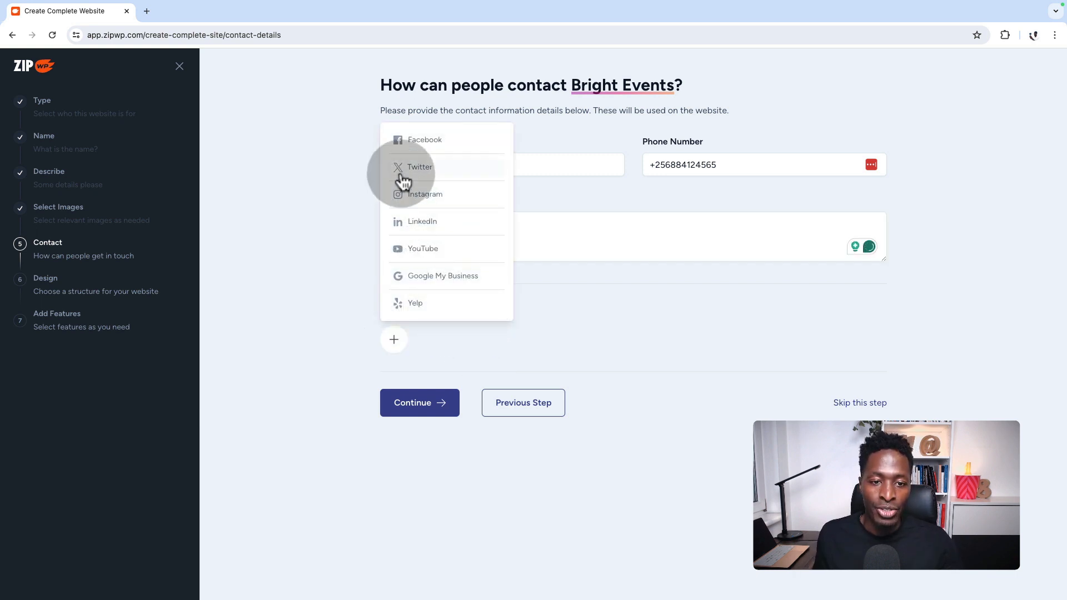
{"action": "left_click", "coordinate": [427, 168]}
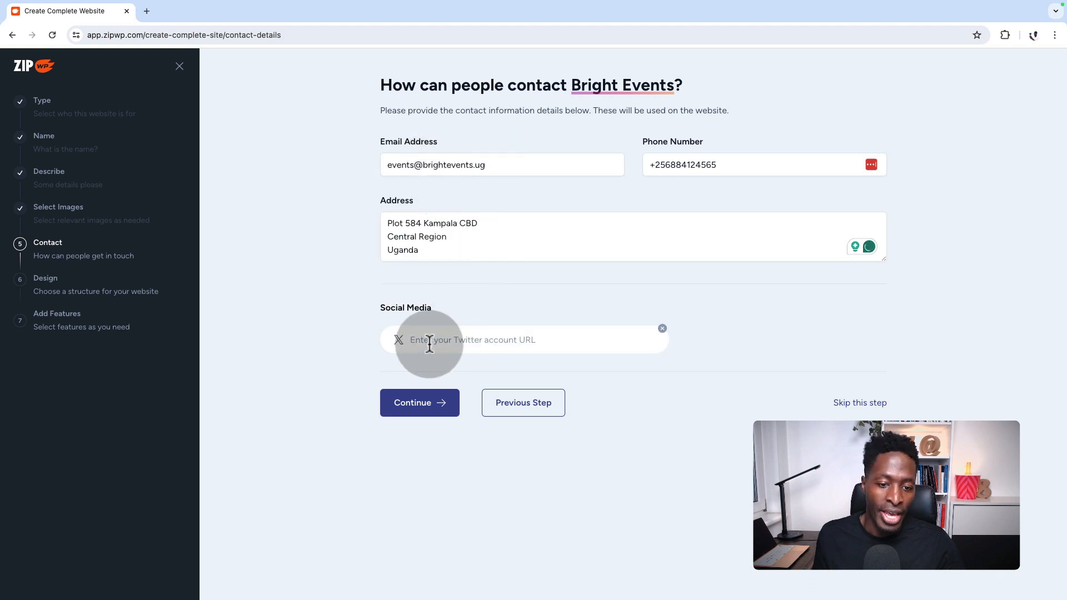
{"action": "type", "text": "@brightevents"}
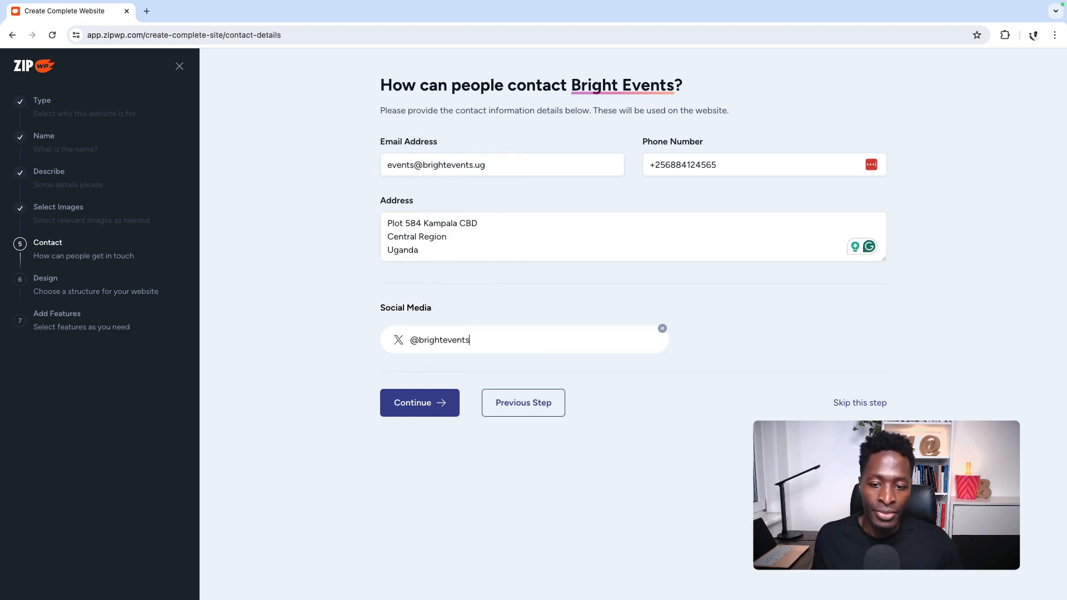
{"action": "left_click", "coordinate": [694, 342]}
{"action": "left_click", "coordinate": [589, 339]}
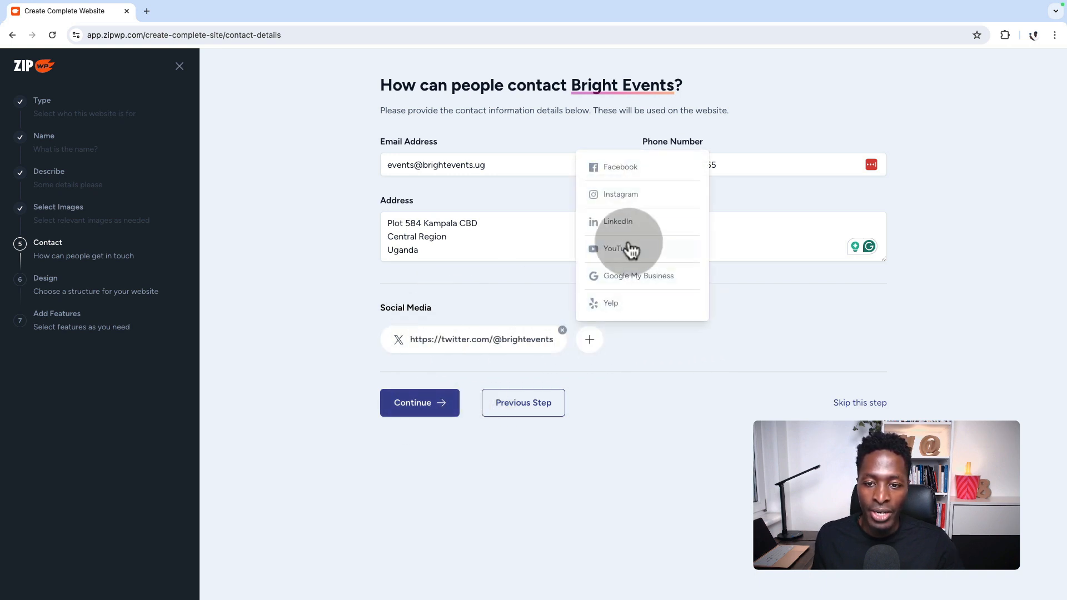
{"action": "left_click", "coordinate": [618, 198]}
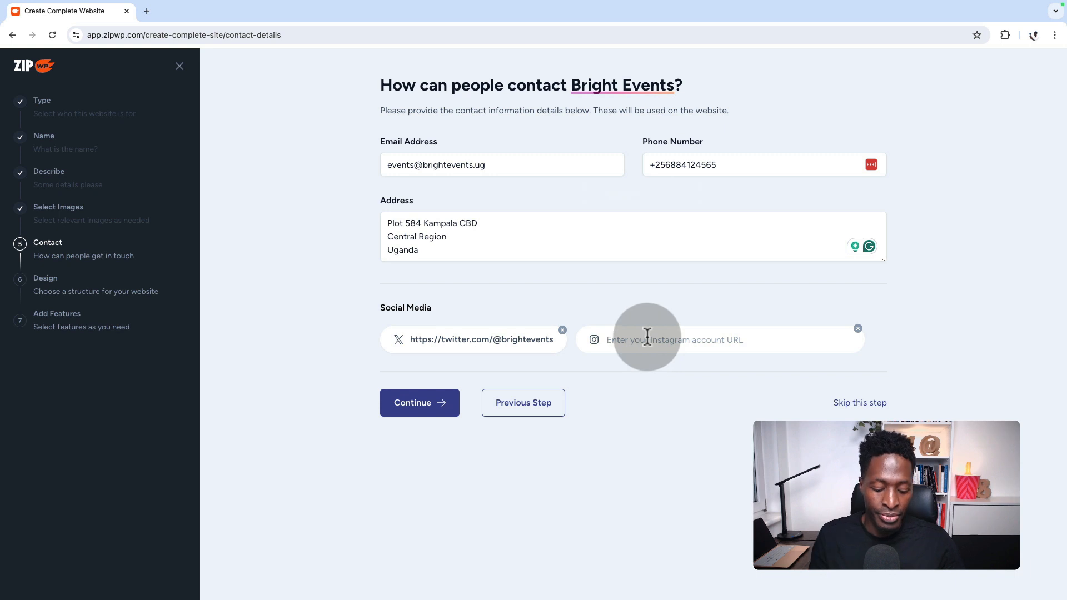
{"action": "left_click", "coordinate": [647, 337]}
{"action": "type", "text": "@brightevents"}
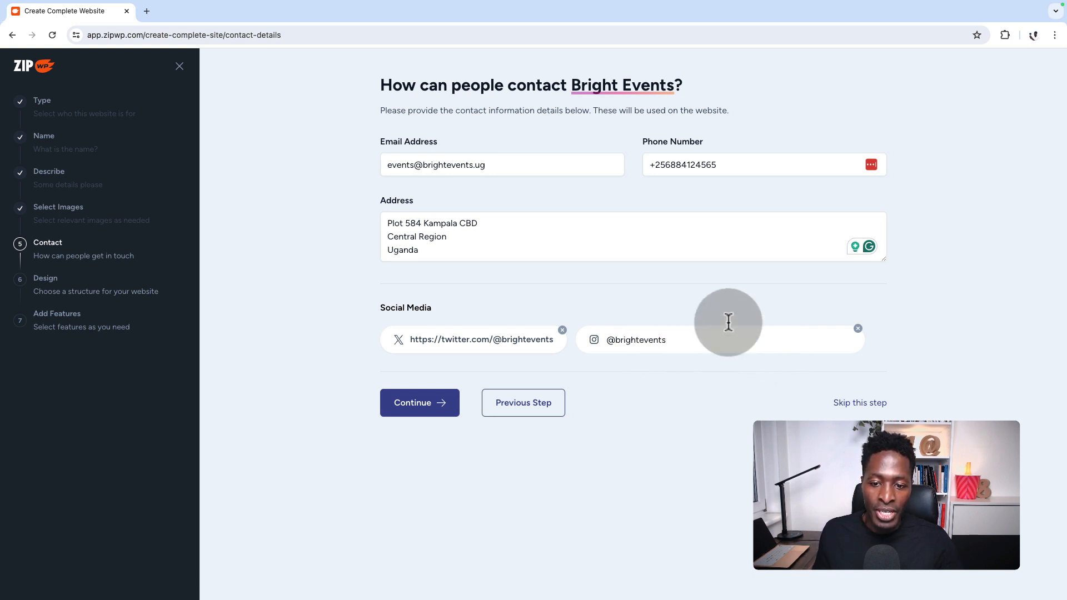
{"action": "left_click", "coordinate": [895, 332]}
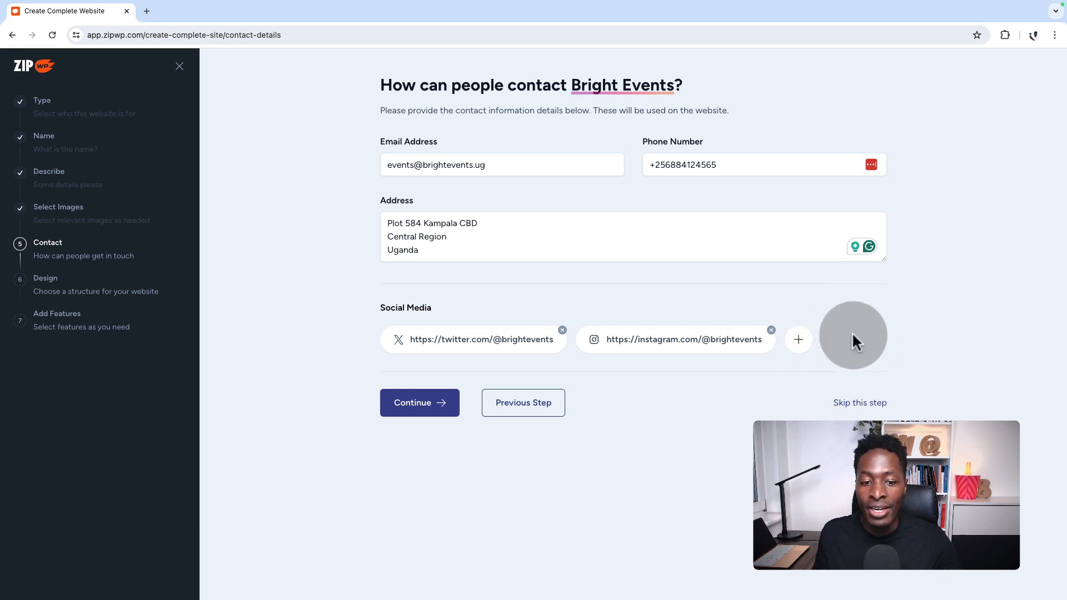
{"action": "left_click", "coordinate": [431, 408]}
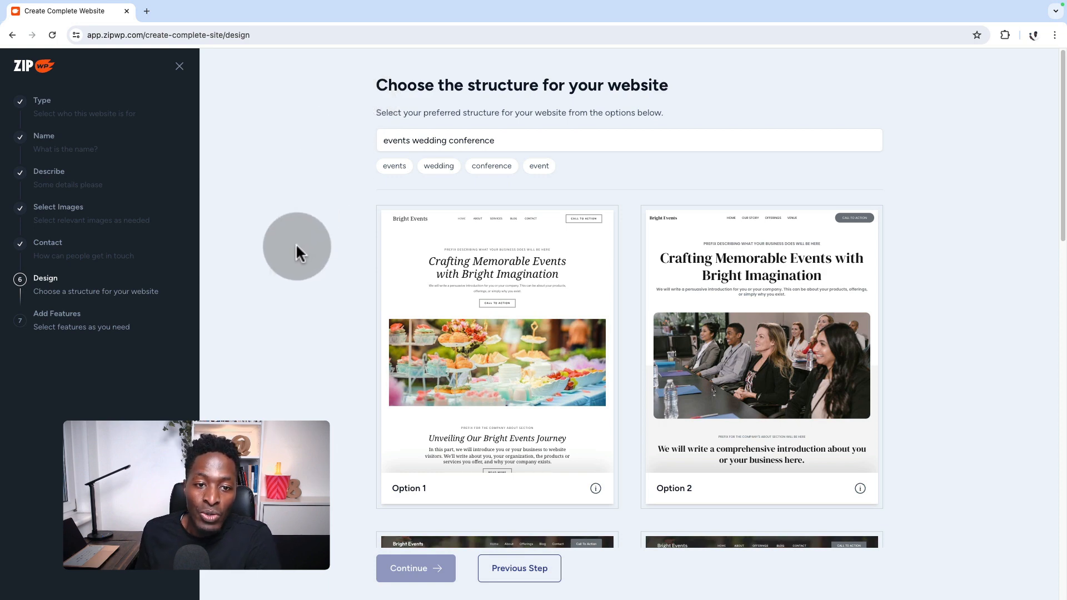
- Examine the suggested website structures from Option 1 through Option 16
{"action": "scroll", "coordinate": [815, 369], "scroll_direction": "down", "scroll_amount": 10}
{"action": "left_click", "coordinate": [812, 369]}
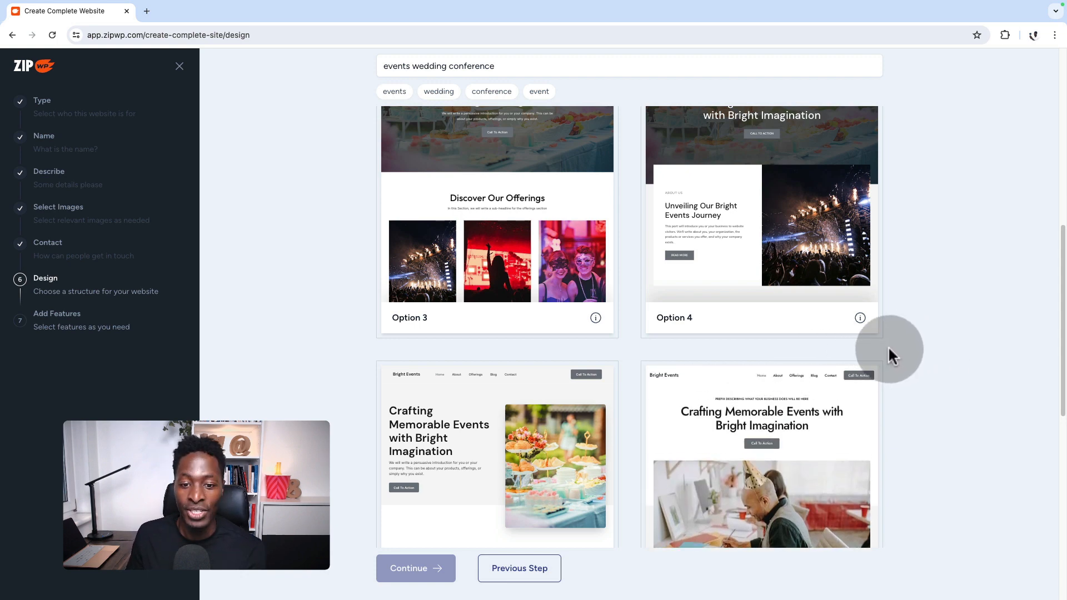
{"action": "scroll", "coordinate": [888, 349], "scroll_direction": "down", "scroll_amount": 1}
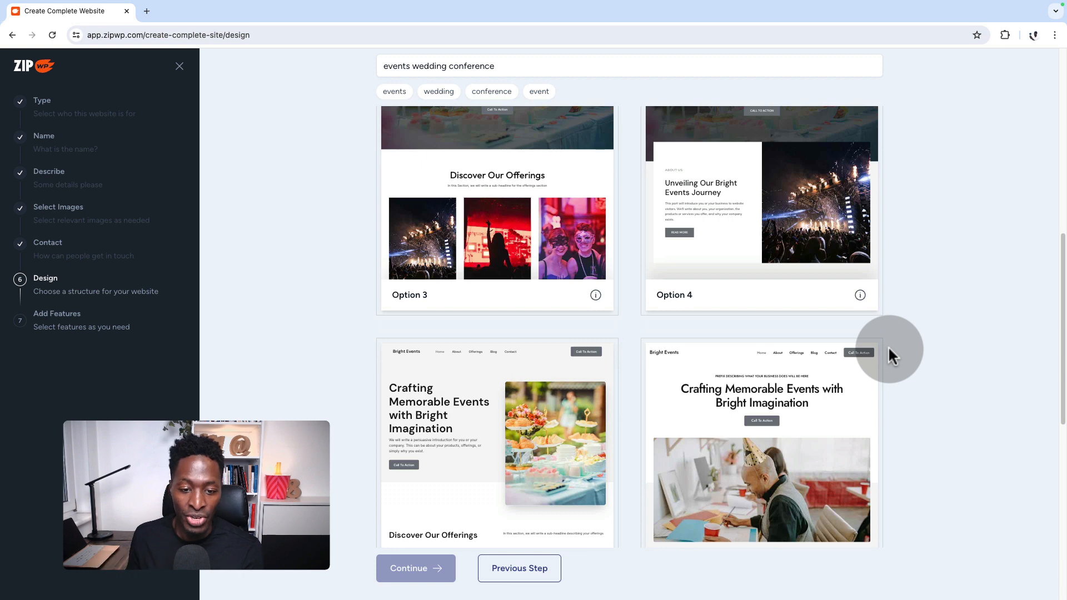
{"action": "scroll", "coordinate": [889, 345], "scroll_direction": "down", "scroll_amount": 9}
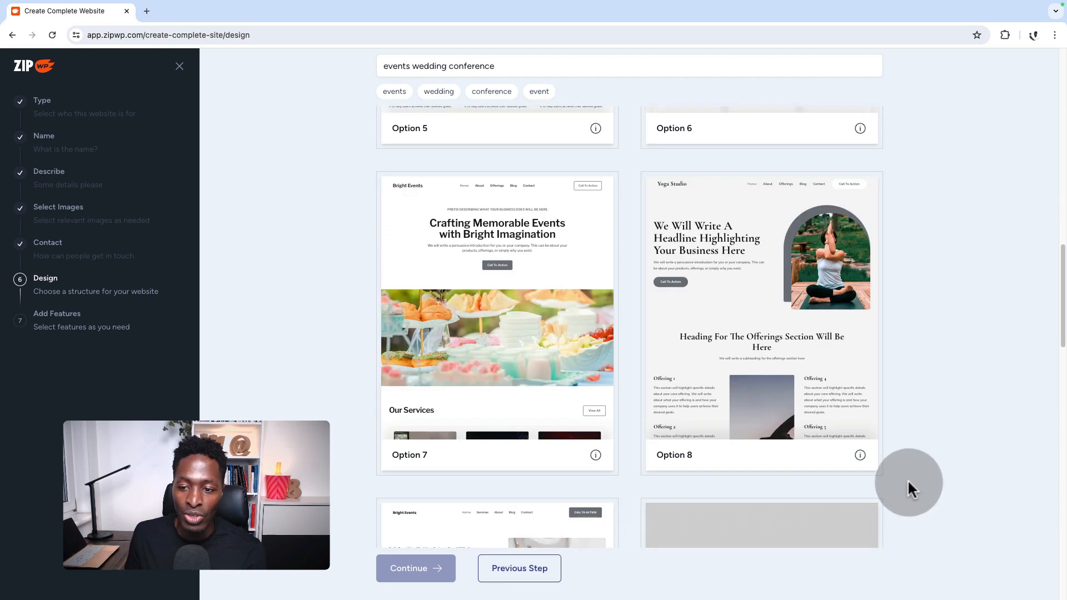
{"action": "scroll", "coordinate": [794, 360], "scroll_direction": "down", "scroll_amount": 5}
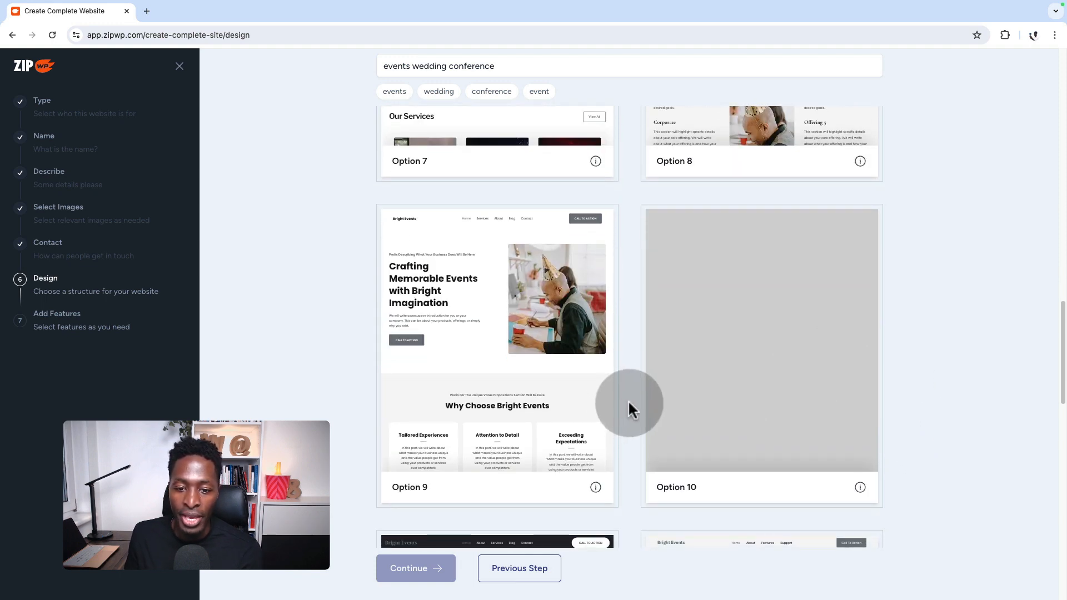
{"action": "scroll", "coordinate": [628, 399], "scroll_direction": "down", "scroll_amount": 10}
{"action": "scroll", "coordinate": [624, 399], "scroll_direction": "down", "scroll_amount": 2}
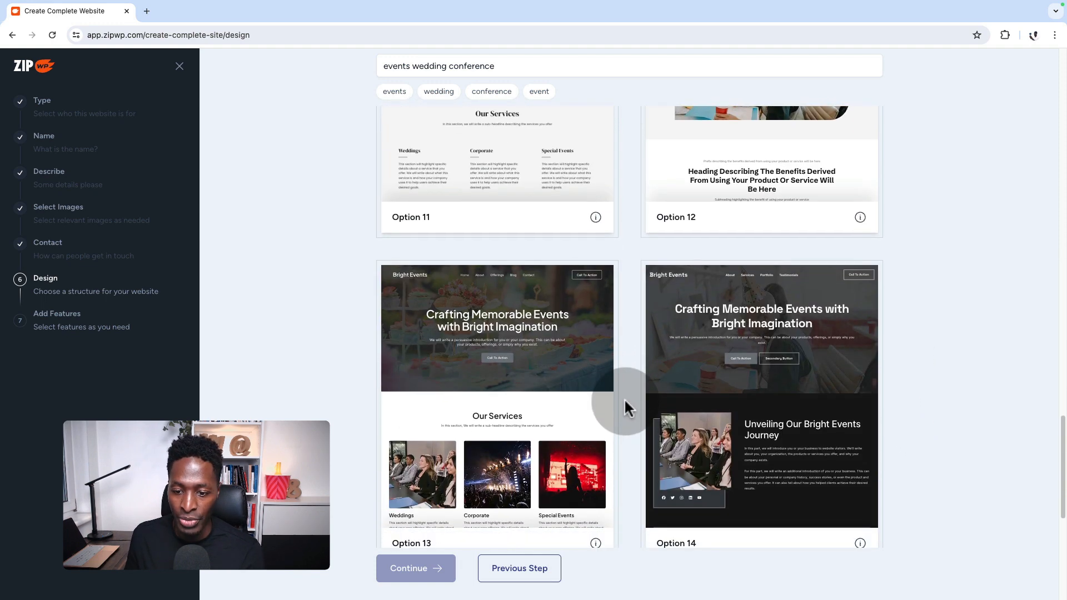
{"action": "scroll", "coordinate": [624, 398], "scroll_direction": "down", "scroll_amount": 6}
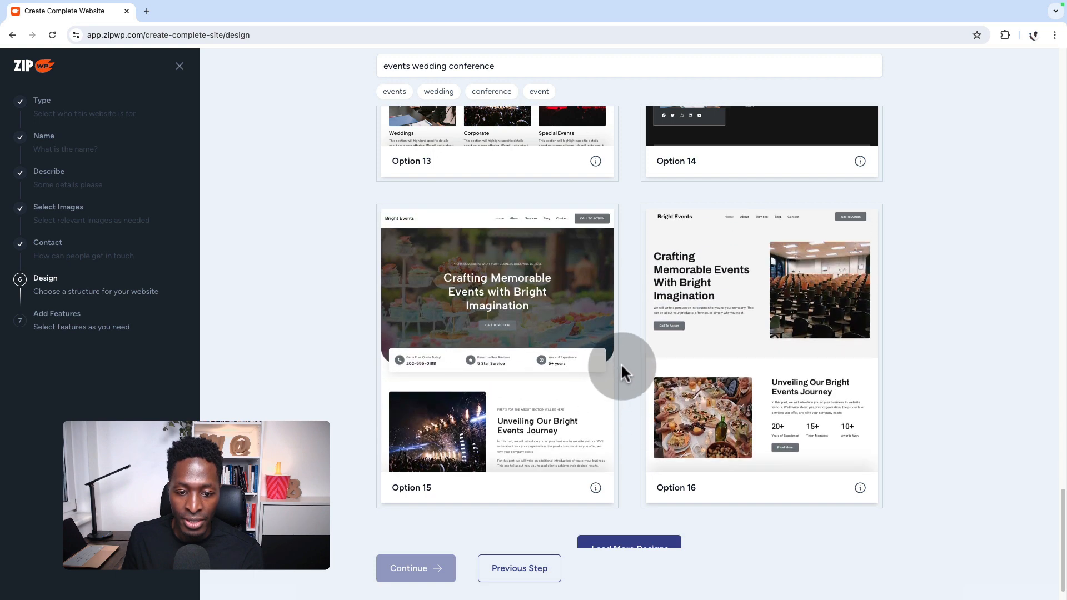
{"action": "scroll", "coordinate": [624, 368], "scroll_direction": "down", "scroll_amount": 1}
{"action": "scroll", "coordinate": [627, 367], "scroll_direction": "down", "scroll_amount": 1}
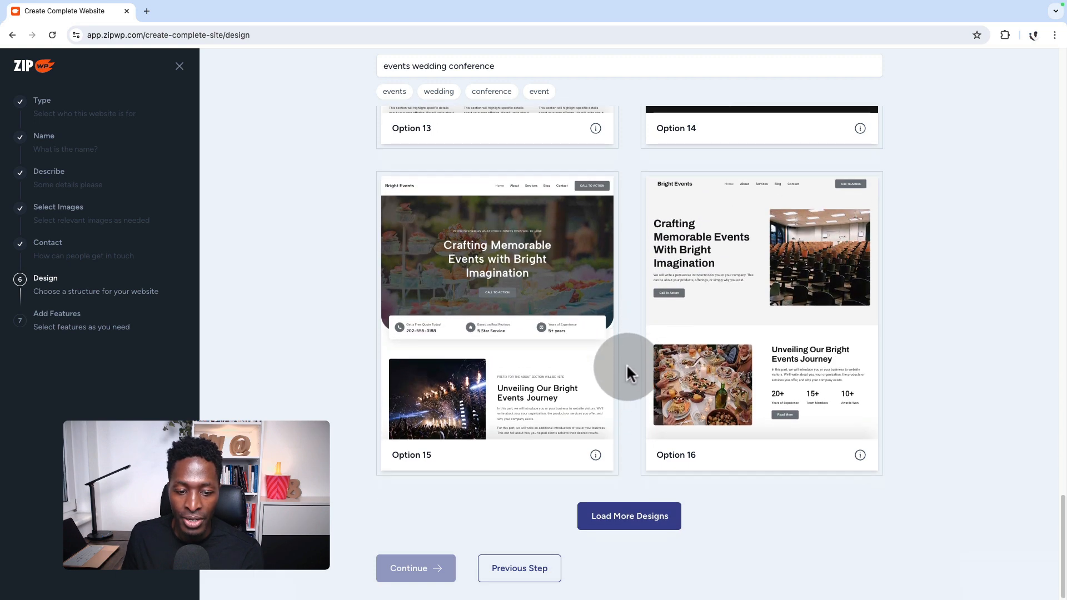
- Load more website structures and examine the designs from Option 17 through Option 25
{"action": "left_click", "coordinate": [625, 517]}
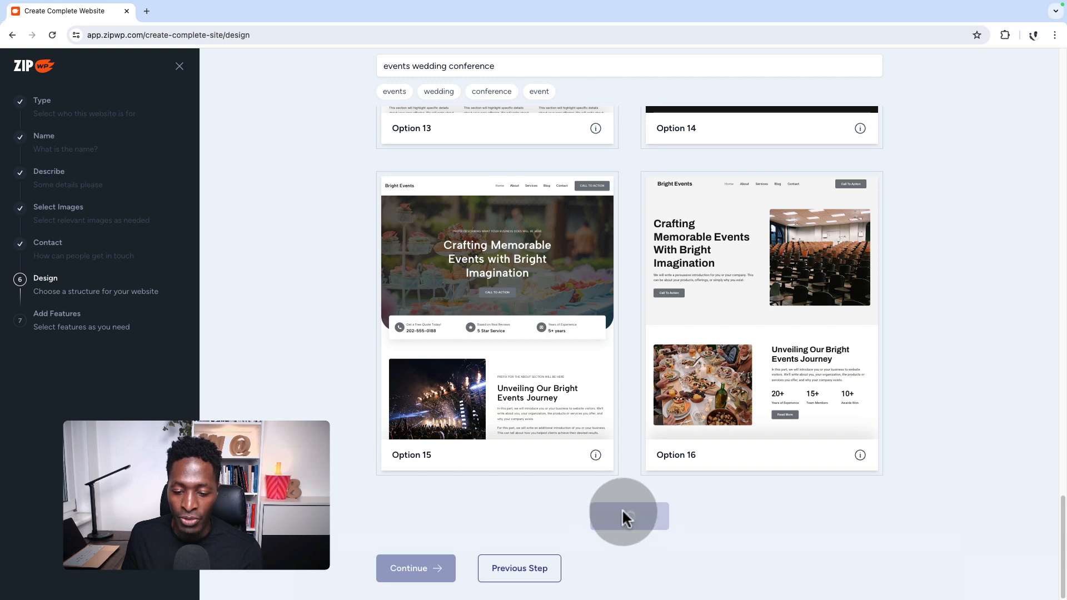
{"action": "scroll", "coordinate": [629, 466], "scroll_direction": "down", "scroll_amount": 5}
{"action": "scroll", "coordinate": [628, 466], "scroll_direction": "down", "scroll_amount": 1}
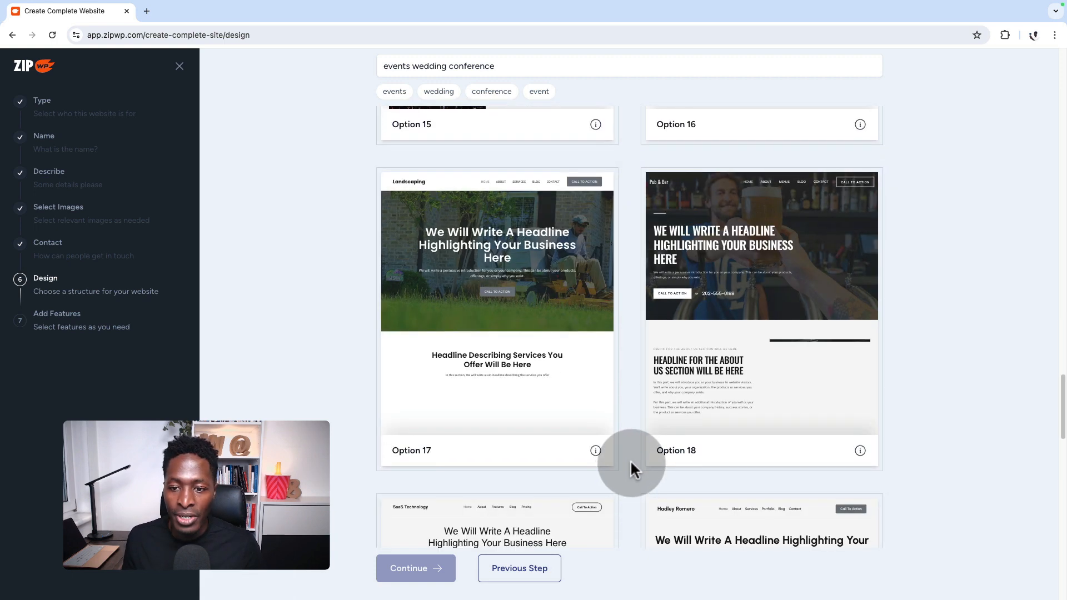
{"action": "scroll", "coordinate": [632, 459], "scroll_direction": "down", "scroll_amount": 3}
{"action": "scroll", "coordinate": [631, 459], "scroll_direction": "down", "scroll_amount": 2}
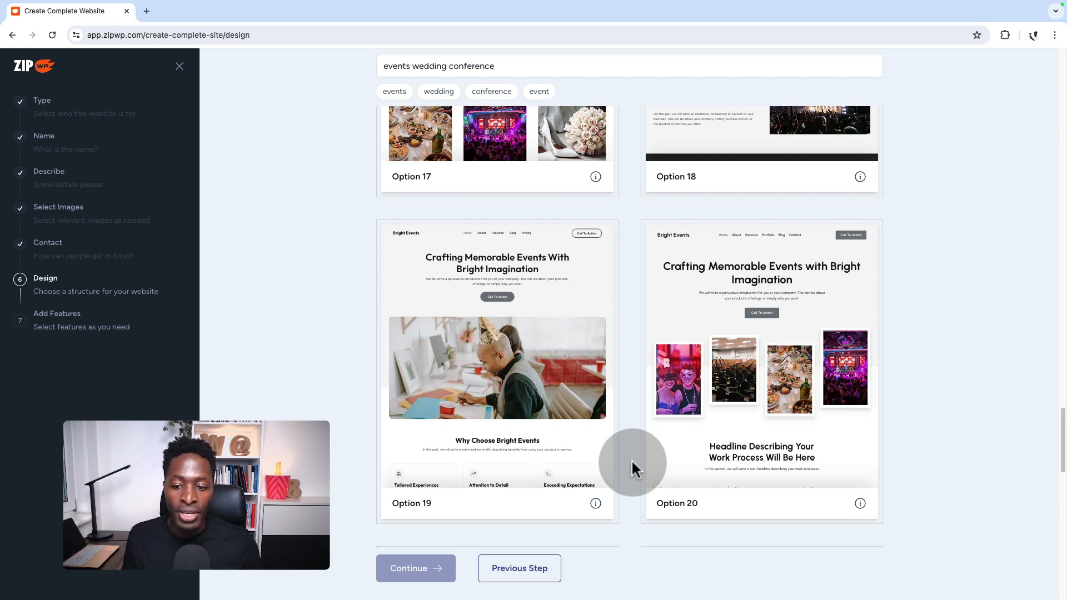
{"action": "scroll", "coordinate": [631, 459], "scroll_direction": "down", "scroll_amount": 3}
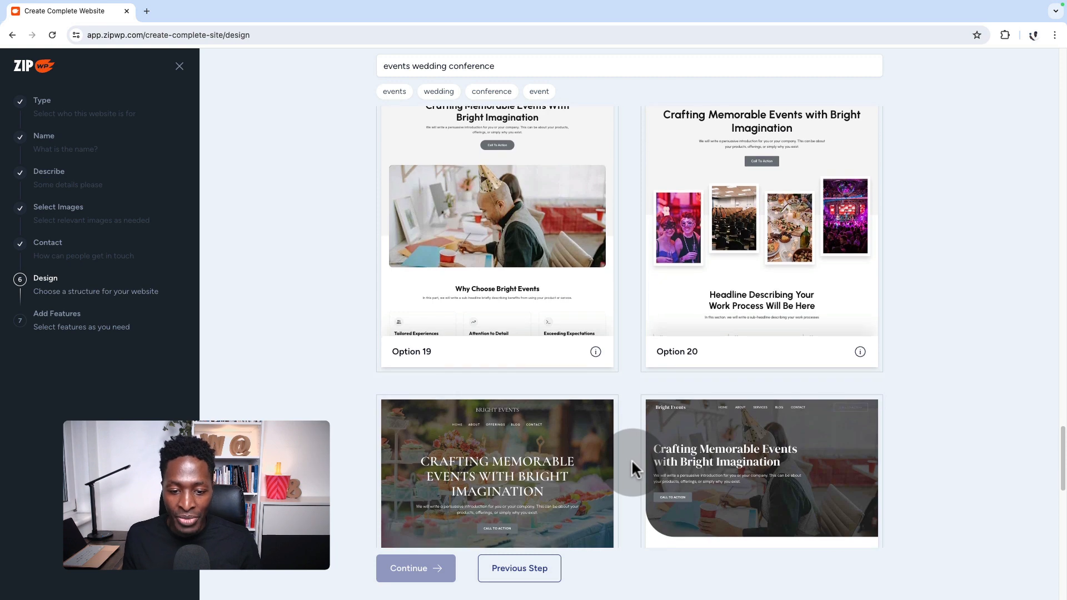
{"action": "scroll", "coordinate": [632, 459], "scroll_direction": "down", "scroll_amount": 5}
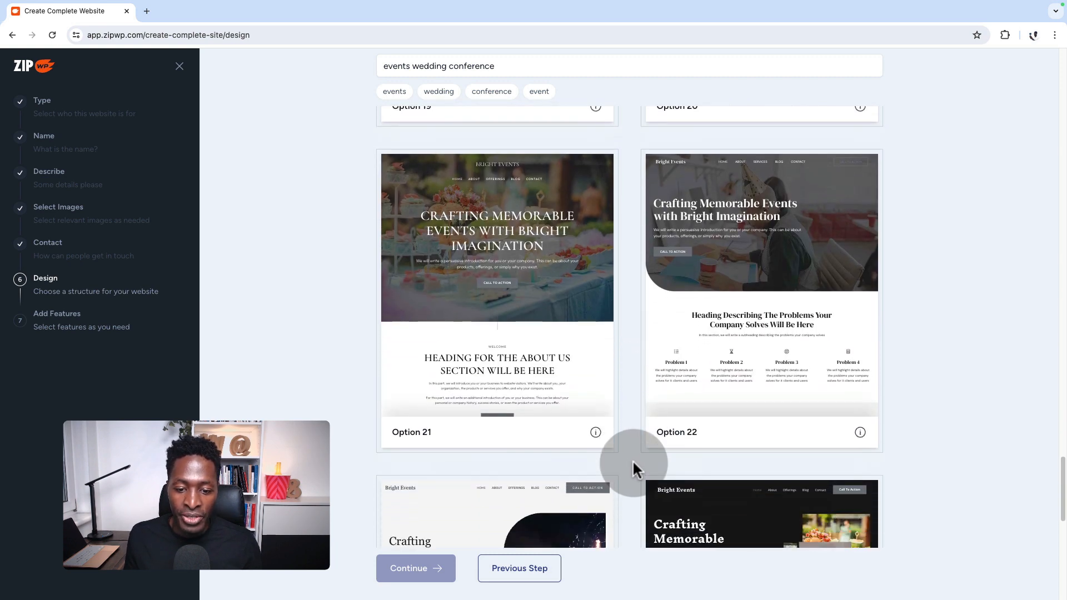
{"action": "scroll", "coordinate": [632, 459], "scroll_direction": "down", "scroll_amount": 7}
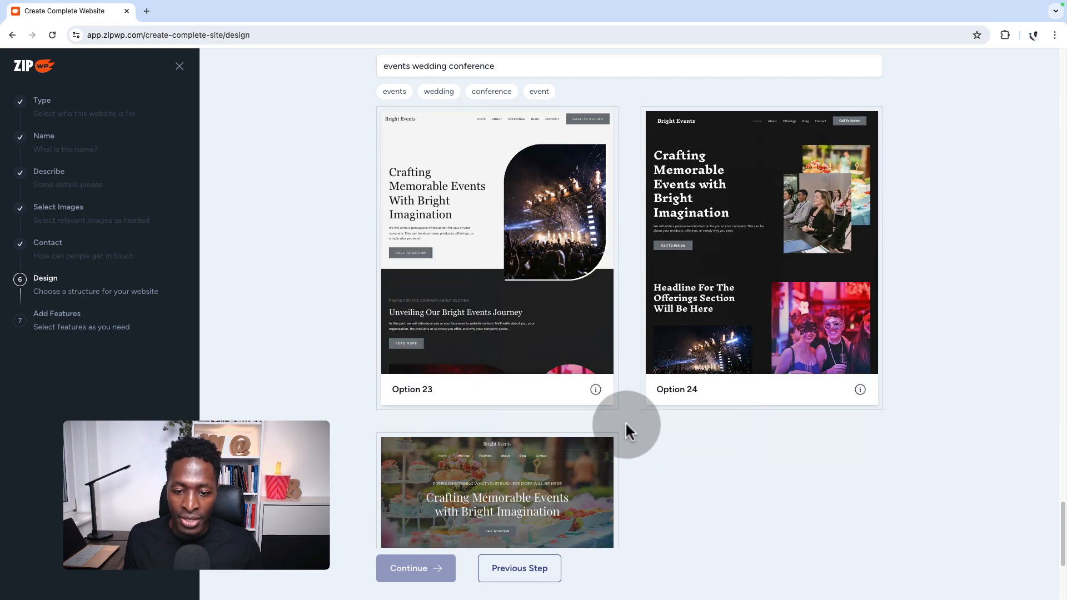
{"action": "scroll", "coordinate": [626, 423], "scroll_direction": "down", "scroll_amount": 5}
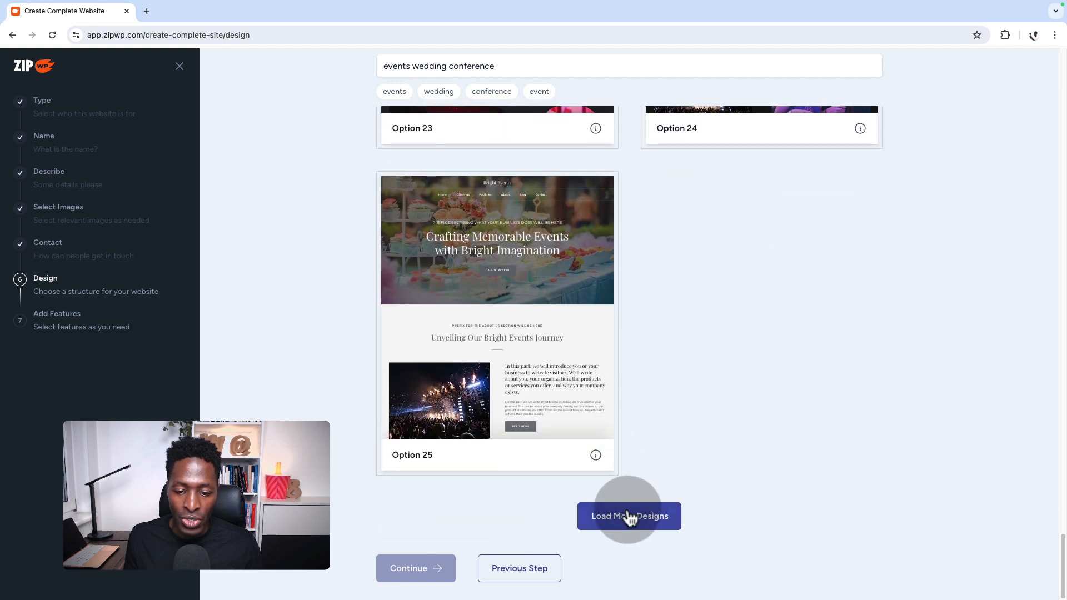
- Load a further batch of designs and select Option 35 as the website structure
{"action": "left_click", "coordinate": [630, 516]}
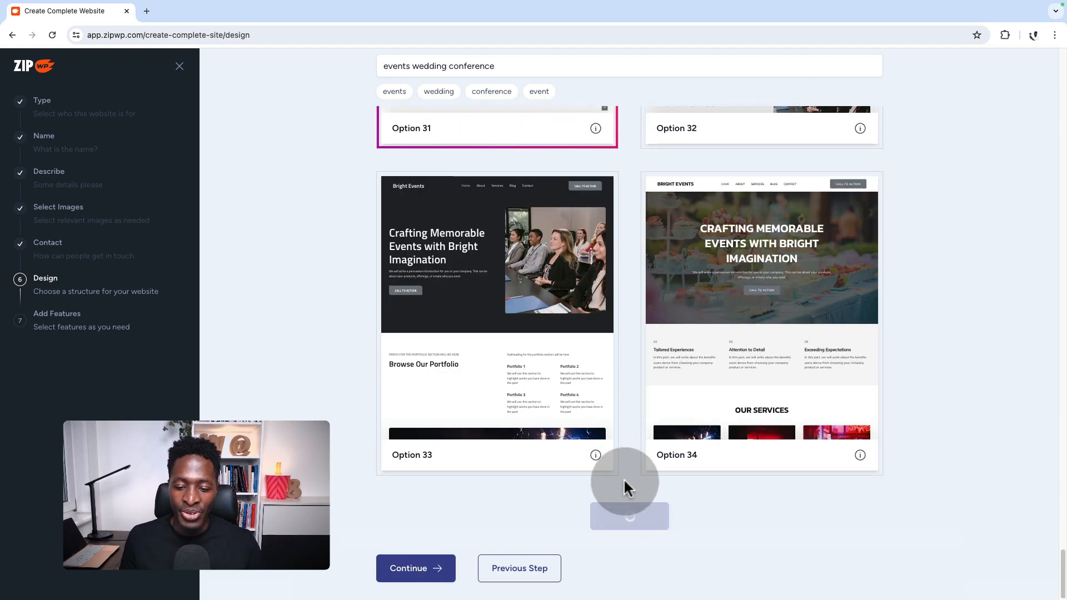
{"action": "scroll", "coordinate": [627, 483], "scroll_direction": "down", "scroll_amount": 3}
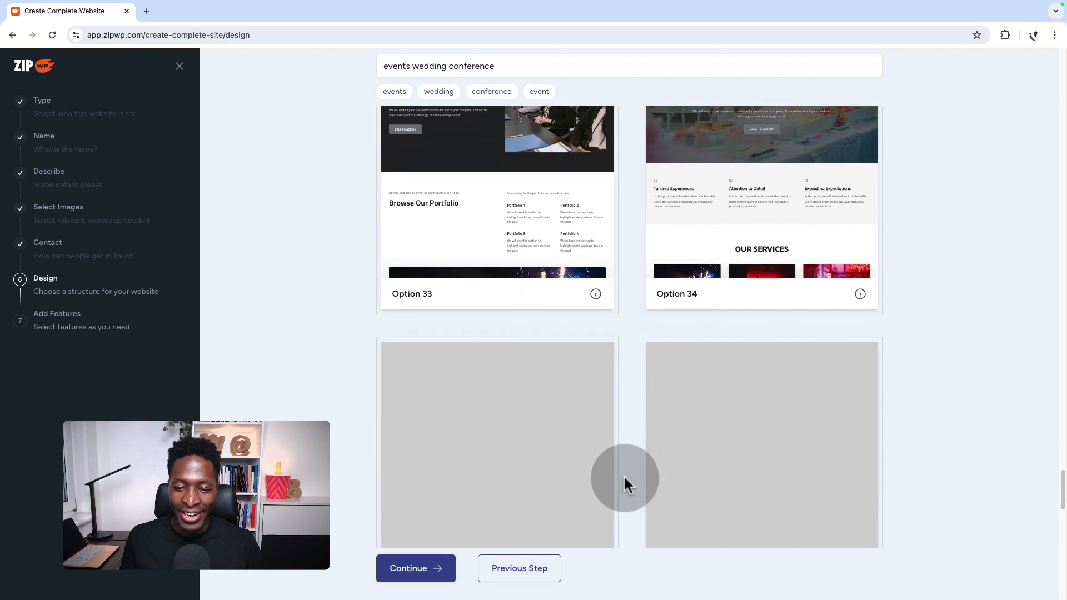
{"action": "scroll", "coordinate": [624, 475], "scroll_direction": "down", "scroll_amount": 5}
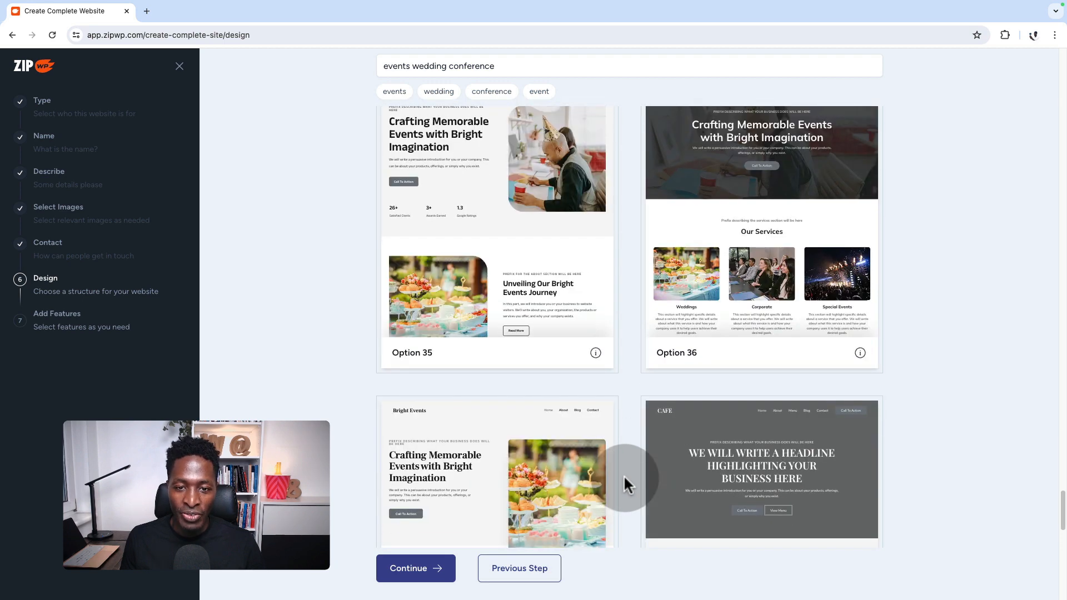
{"action": "scroll", "coordinate": [624, 475], "scroll_direction": "up", "scroll_amount": 3}
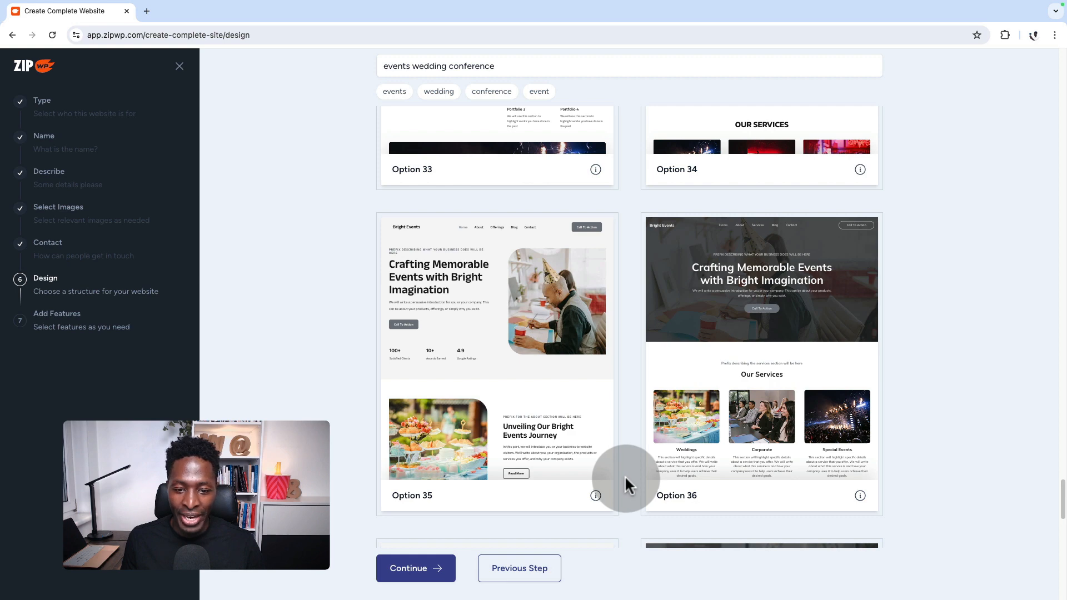
{"action": "left_click", "coordinate": [549, 417]}
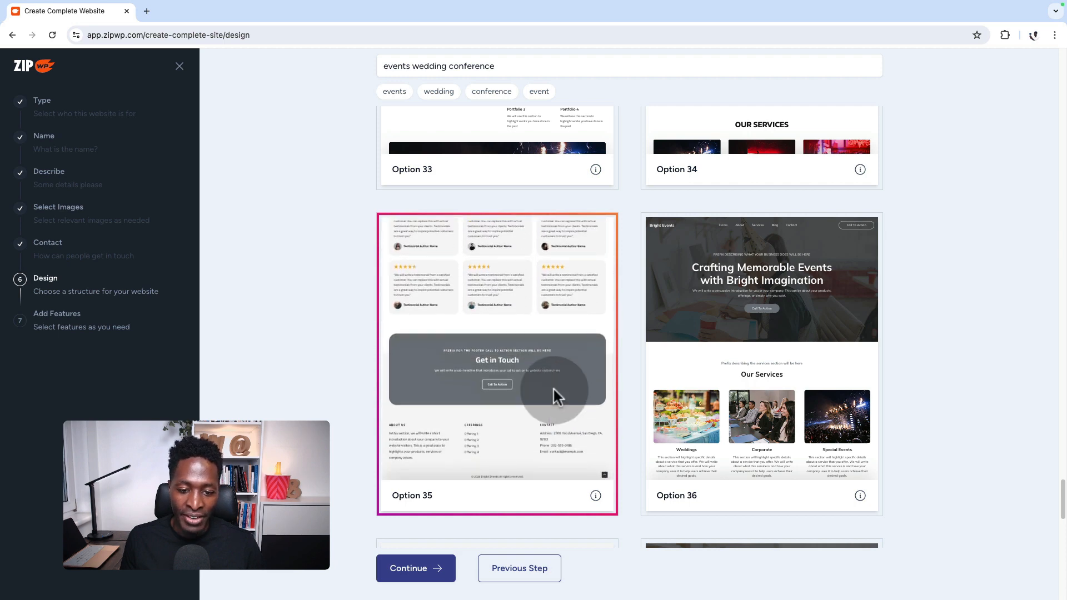
- Load the remaining designs and examine the structures from Option 36 through Option 44
{"action": "scroll", "coordinate": [622, 490], "scroll_direction": "down", "scroll_amount": 5}
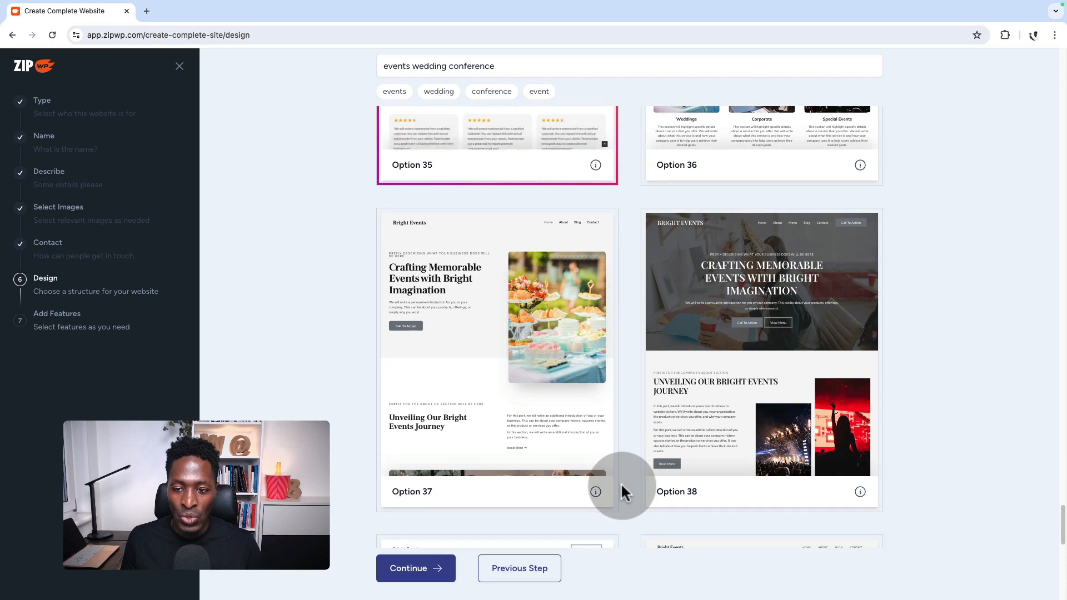
{"action": "scroll", "coordinate": [623, 488], "scroll_direction": "down", "scroll_amount": 10}
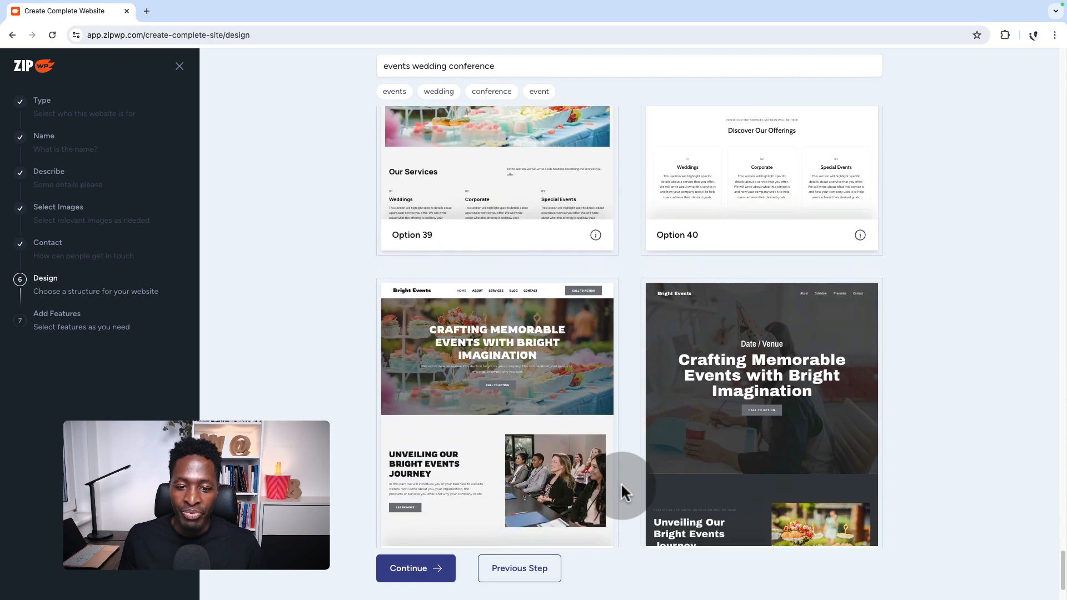
{"action": "scroll", "coordinate": [623, 492], "scroll_direction": "down", "scroll_amount": 2}
{"action": "left_click", "coordinate": [614, 524]}
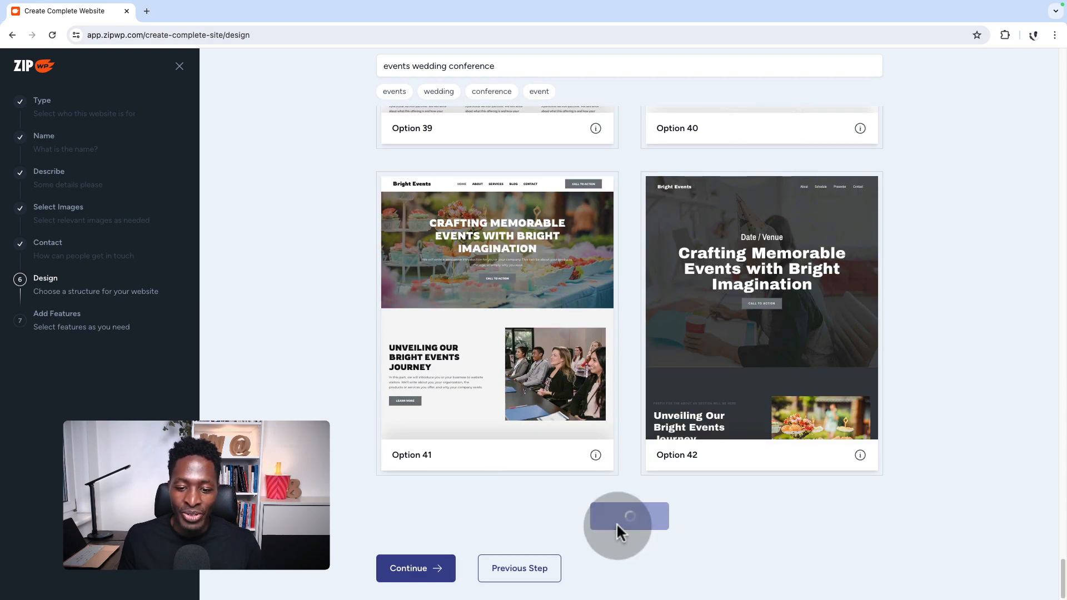
{"action": "scroll", "coordinate": [628, 493], "scroll_direction": "down", "scroll_amount": 5}
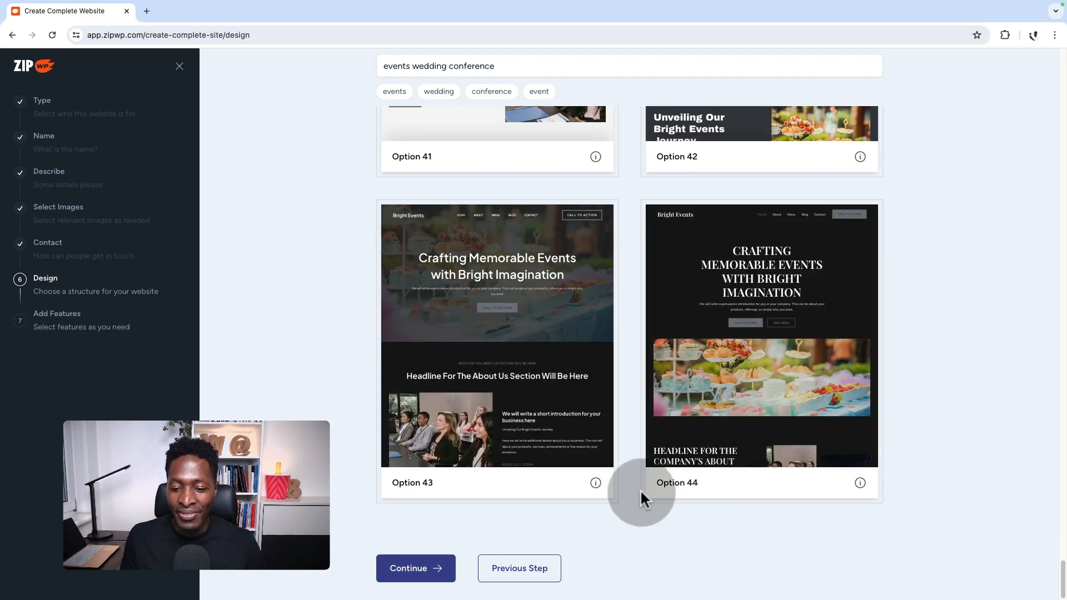
{"action": "left_click", "coordinate": [687, 482]}
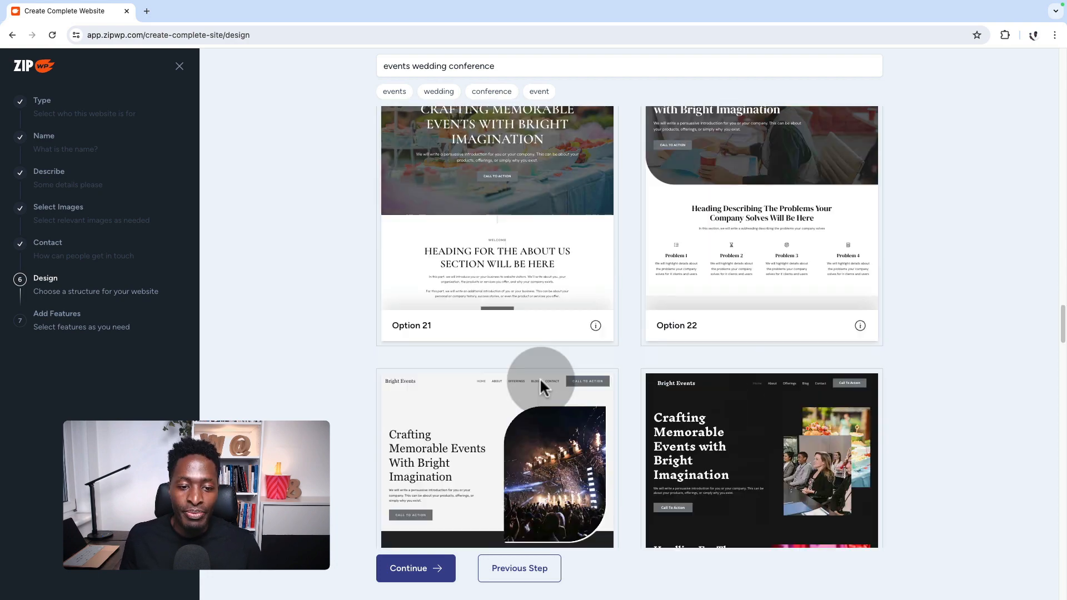
- Choose Option 15 as the website structure and proceed to the feature selection
{"action": "scroll", "coordinate": [540, 382], "scroll_direction": "up", "scroll_amount": 15}
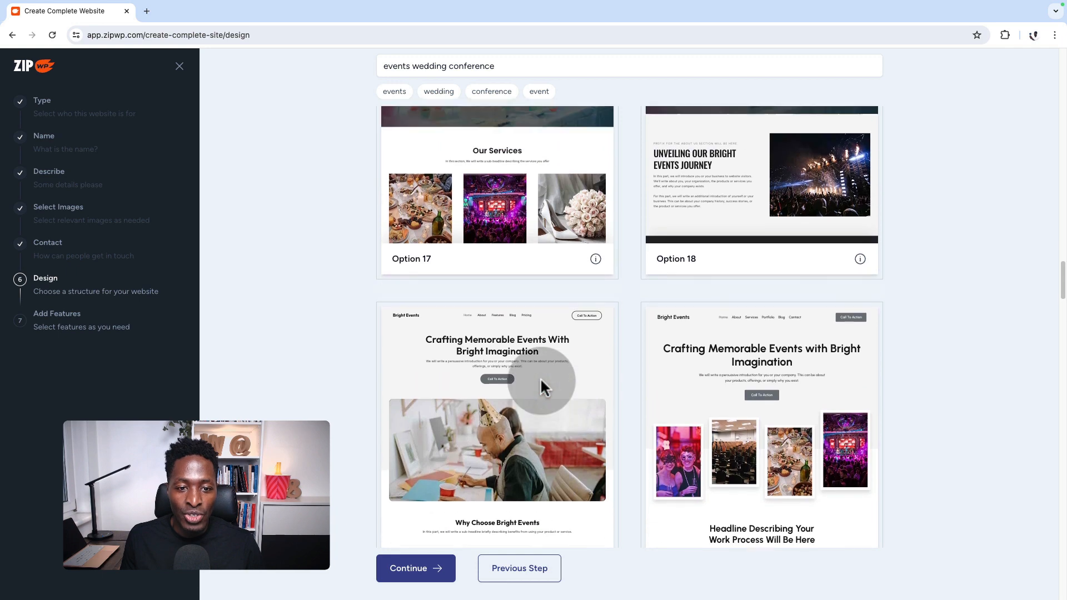
{"action": "scroll", "coordinate": [540, 382], "scroll_direction": "up", "scroll_amount": 5}
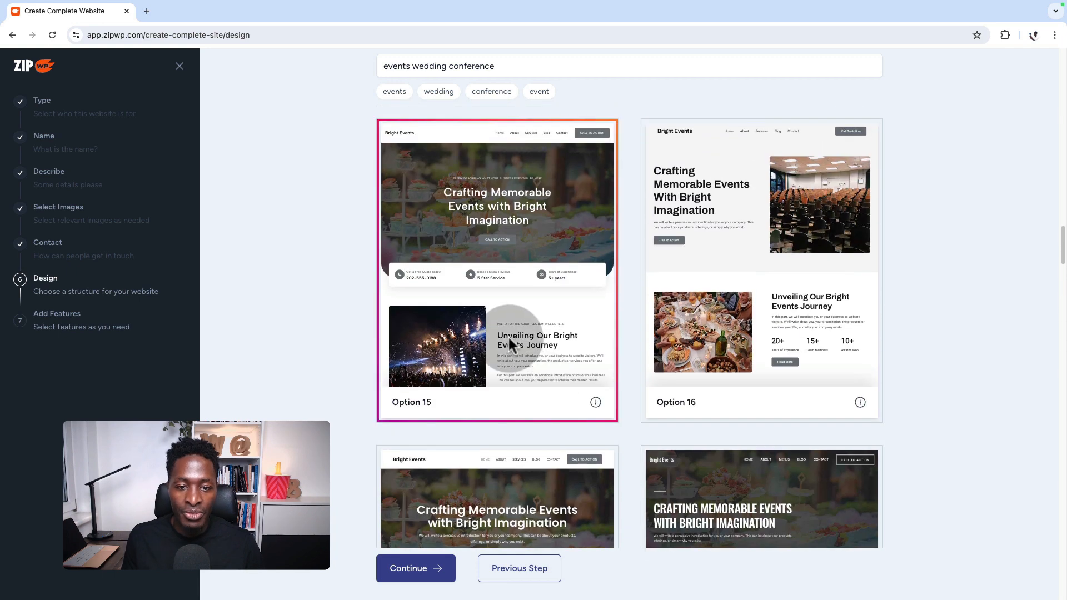
{"action": "left_click", "coordinate": [414, 573]}
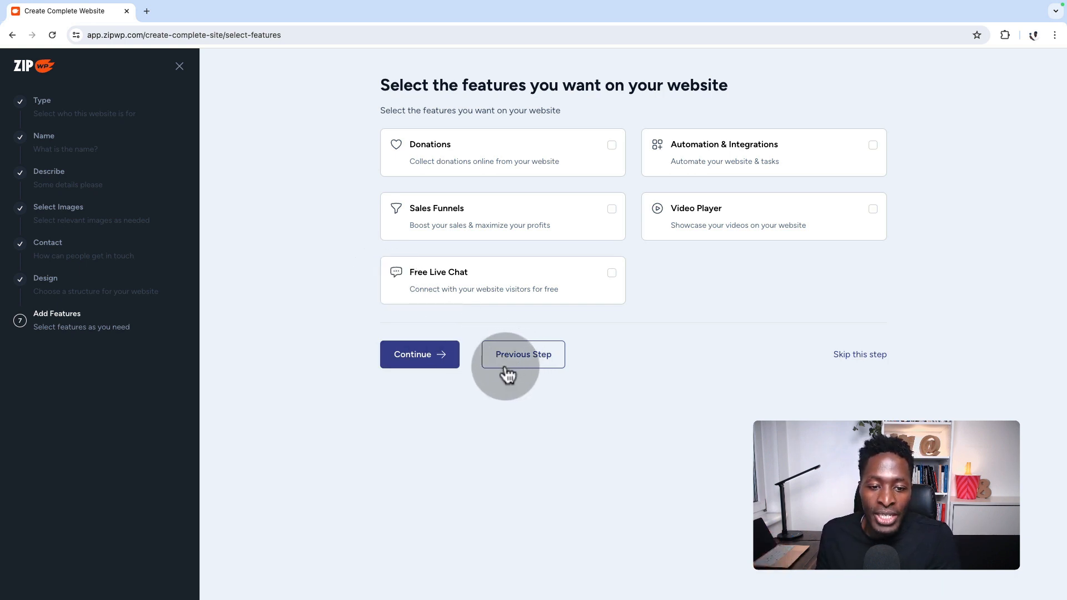
- Skip the optional features, review the business summary and start building the website
{"action": "left_click", "coordinate": [860, 361]}
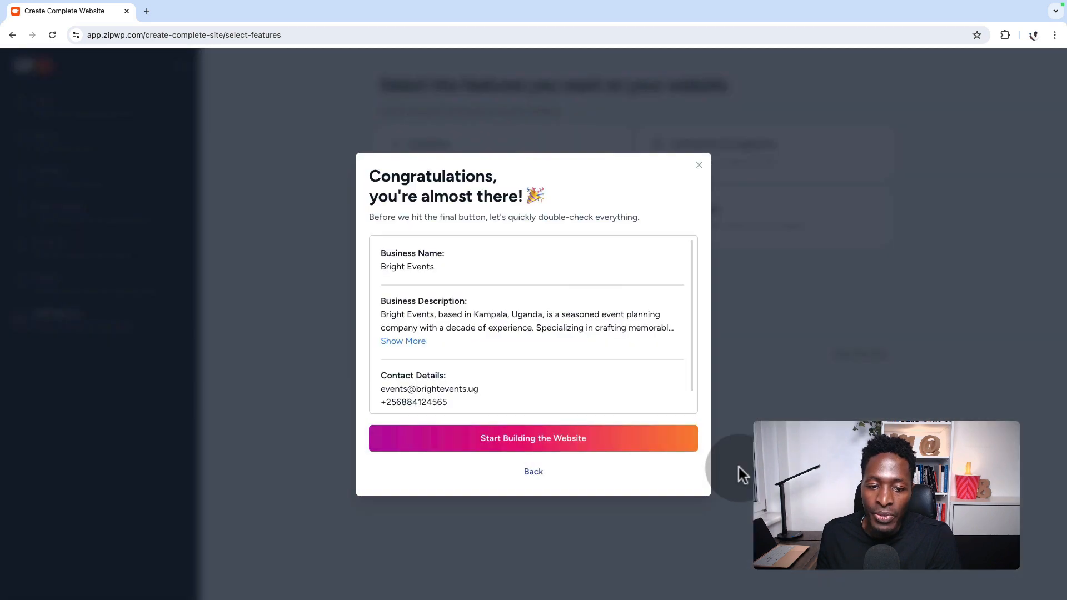
{"action": "scroll", "coordinate": [530, 375], "scroll_direction": "down", "scroll_amount": 1}
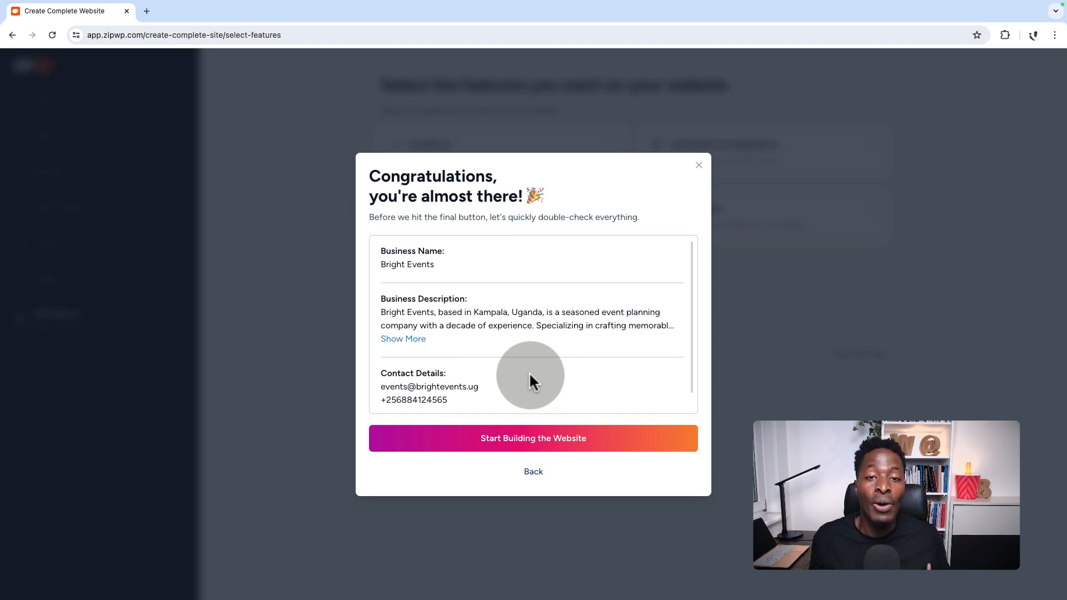
{"action": "scroll", "coordinate": [529, 377], "scroll_direction": "down", "scroll_amount": 1}
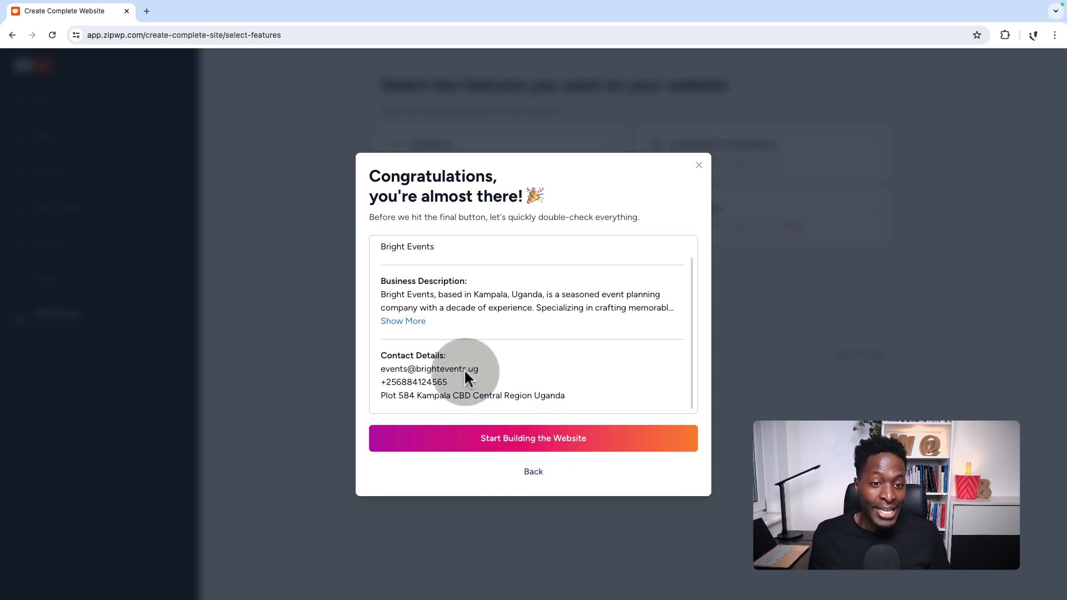
{"action": "left_click", "coordinate": [539, 440]}
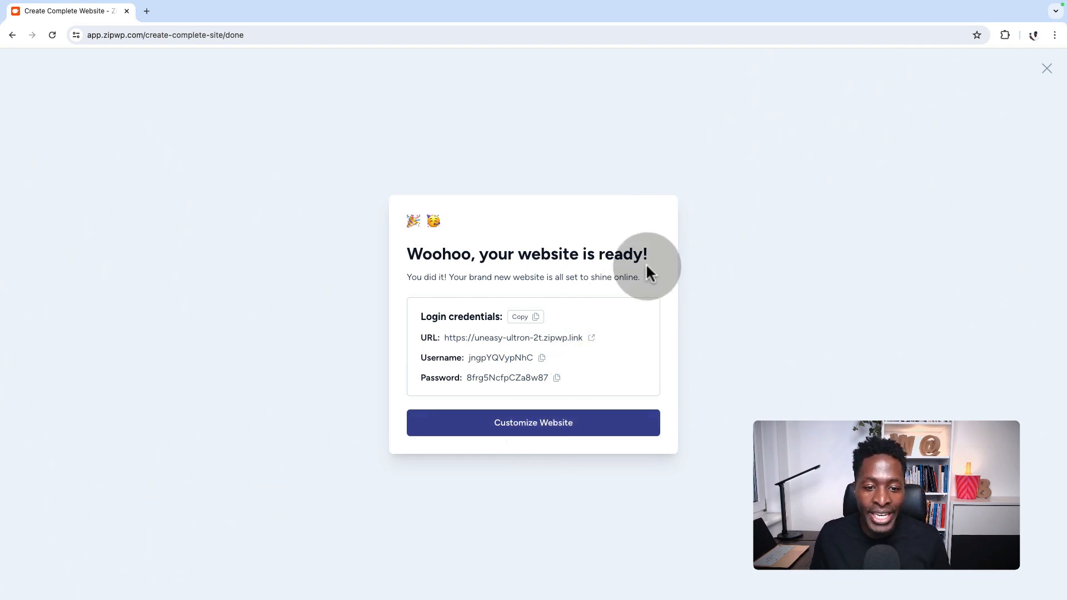
- Open the generated website from its URL and accept the temporary-site notice with "ok"
{"action": "left_click", "coordinate": [591, 339]}
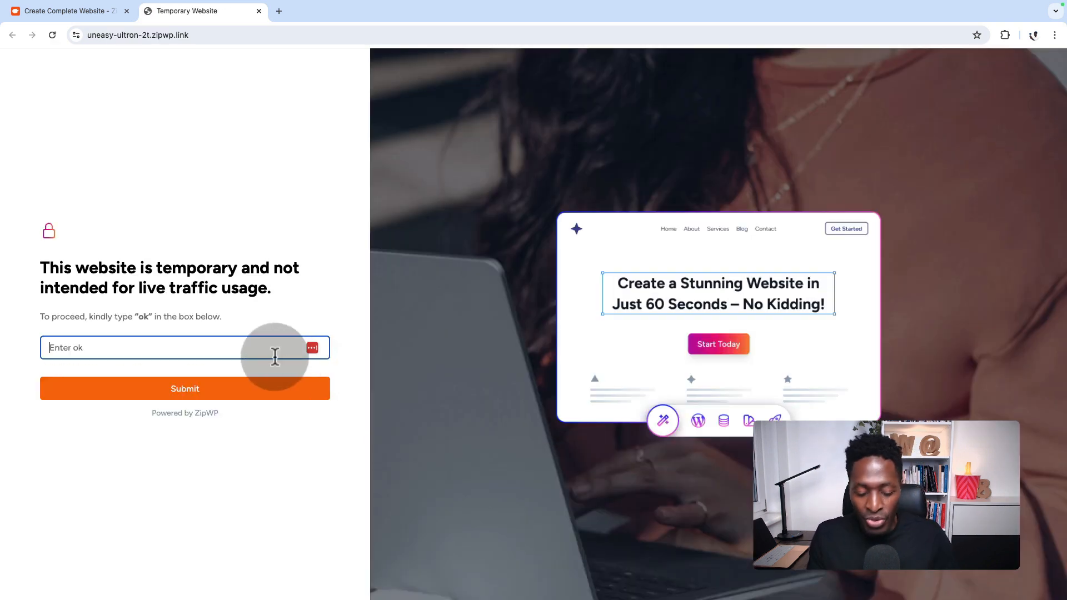
{"action": "type", "text": "ok"}
{"action": "left_click", "coordinate": [221, 392]}
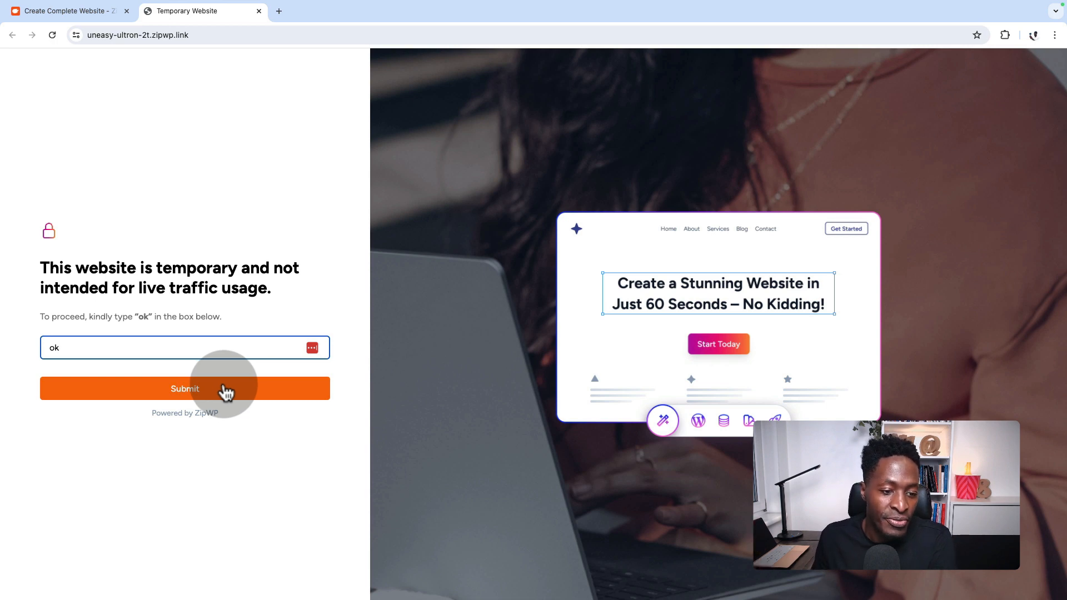
{"action": "left_click", "coordinate": [225, 392]}
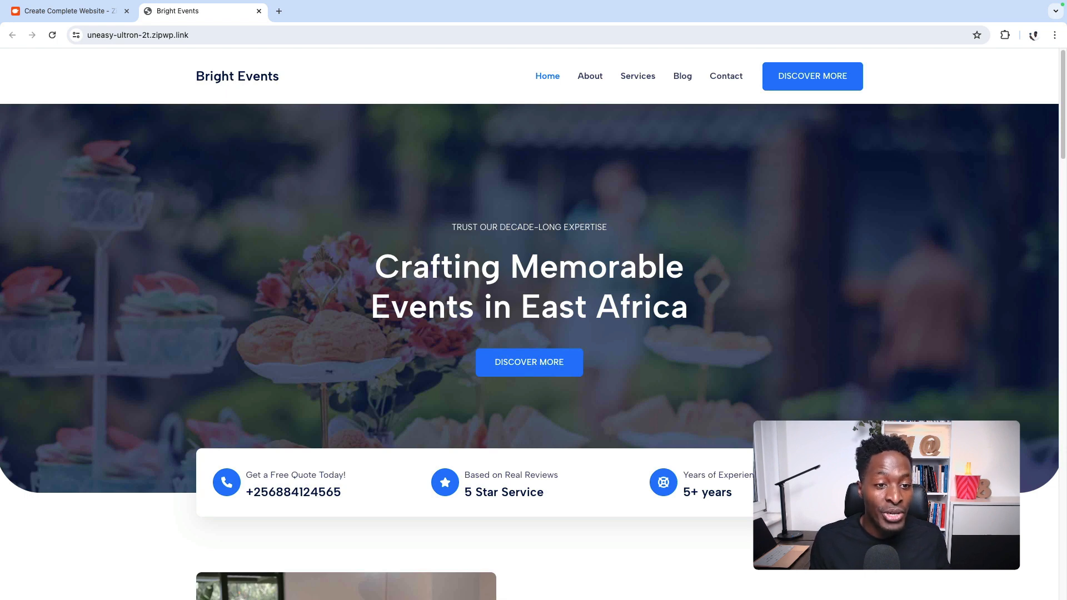
- Skim the generated home page from the hero banner through the services and call-to-action sections, and return to its beginning
{"action": "scroll", "coordinate": [529, 324], "scroll_direction": "down", "scroll_amount": 8}
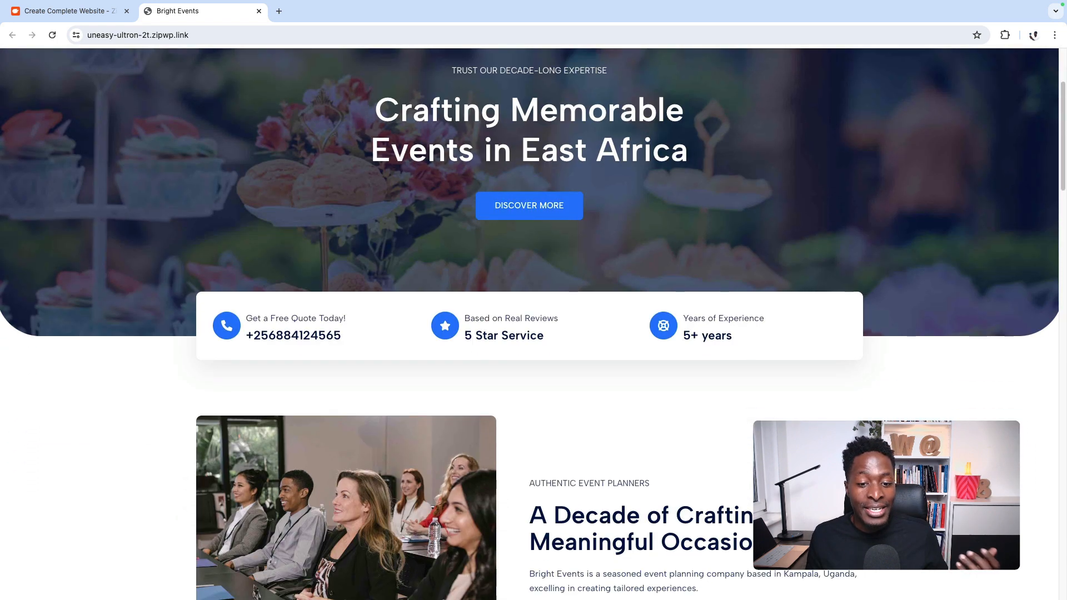
{"action": "scroll", "coordinate": [529, 324], "scroll_direction": "down", "scroll_amount": 8}
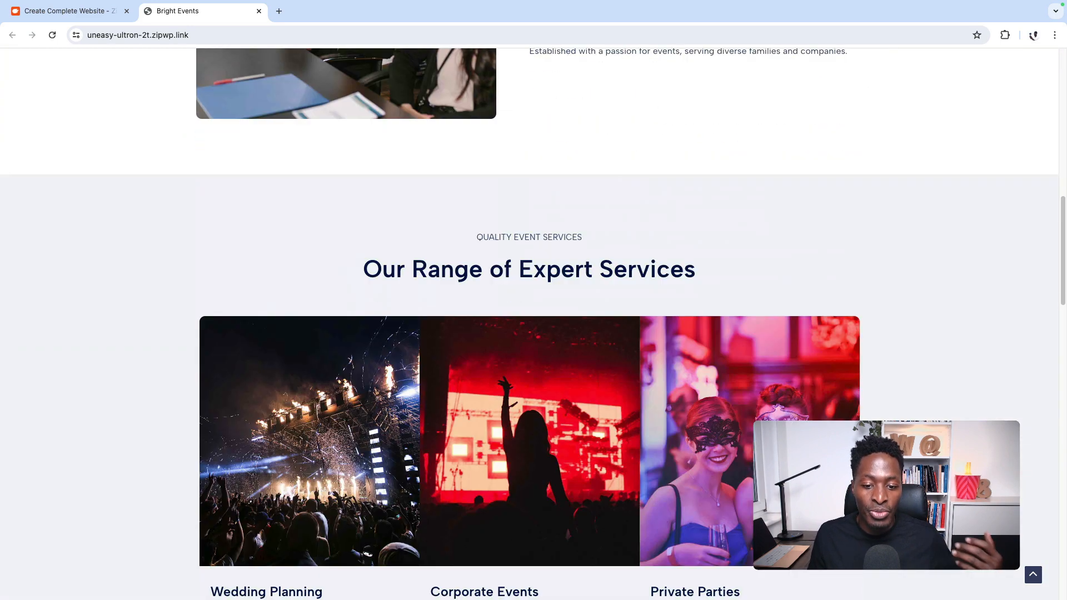
{"action": "scroll", "coordinate": [529, 324], "scroll_direction": "down", "scroll_amount": 2}
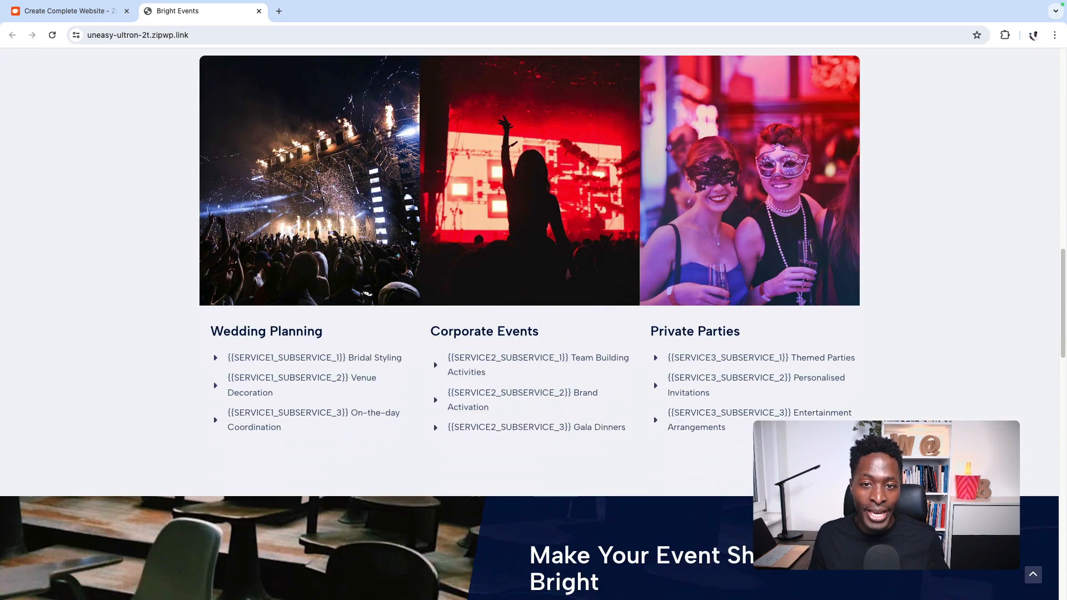
{"action": "scroll", "coordinate": [529, 324], "scroll_direction": "down", "scroll_amount": 10}
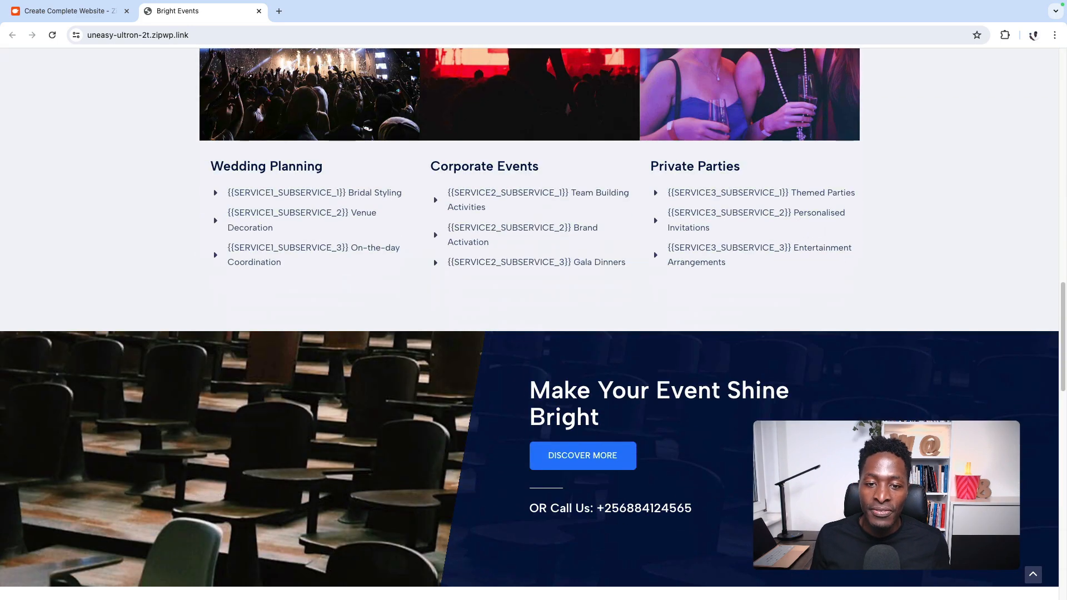
{"action": "scroll", "coordinate": [530, 324], "scroll_direction": "up", "scroll_amount": 8}
{"action": "scroll", "coordinate": [529, 324], "scroll_direction": "down", "scroll_amount": 1}
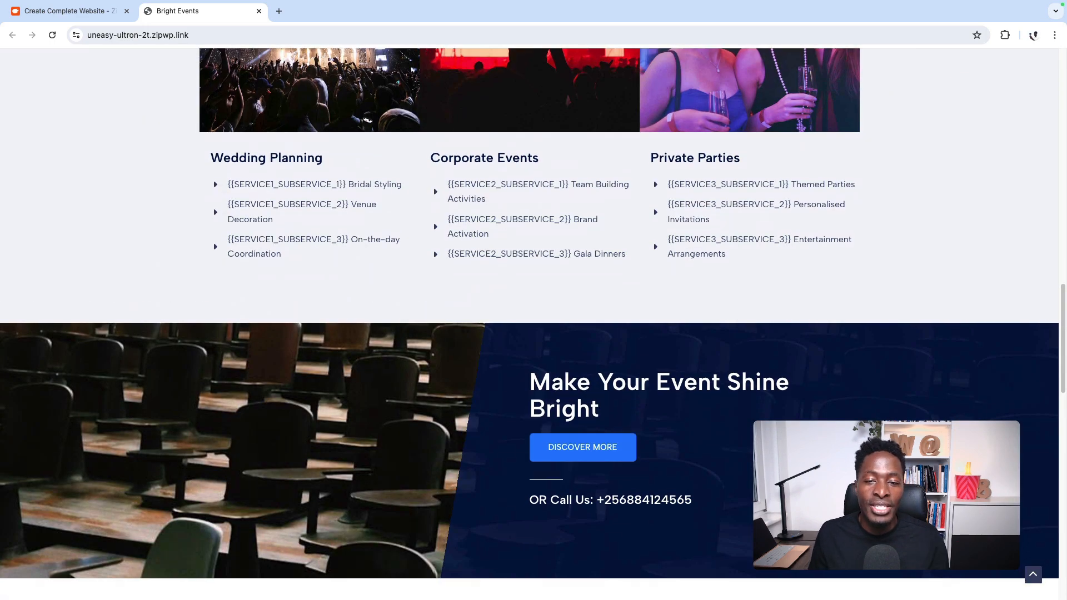
{"action": "scroll", "coordinate": [529, 324], "scroll_direction": "down", "scroll_amount": 5}
{"action": "scroll", "coordinate": [529, 324], "scroll_direction": "up", "scroll_amount": 20}
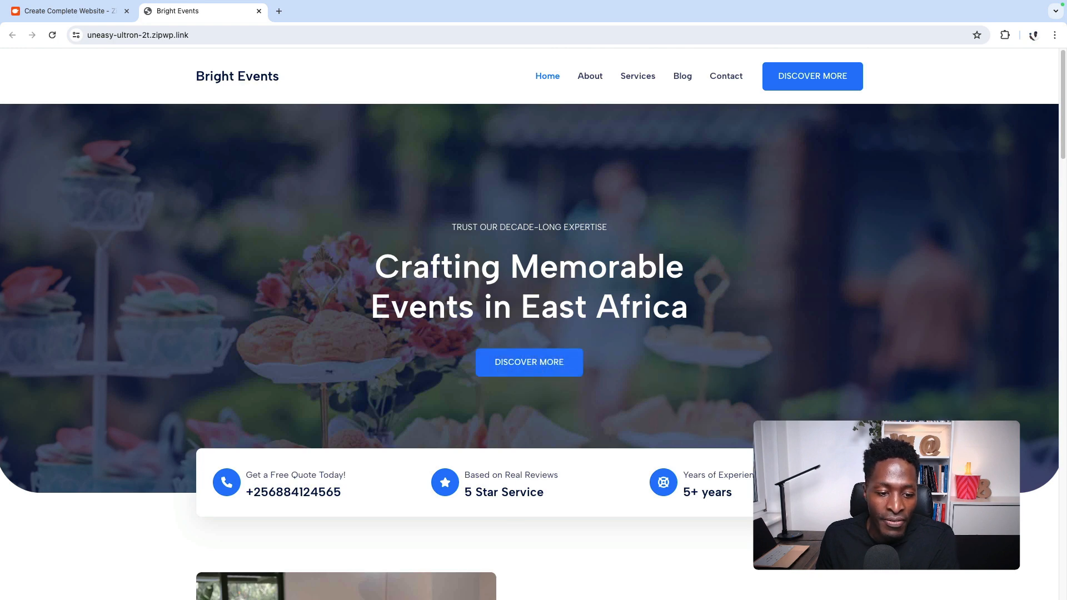
- Examine the home page's quote and experience strip, company introduction and Our Range of Expert Services section
{"action": "scroll", "coordinate": [689, 412], "scroll_direction": "down", "scroll_amount": 3}
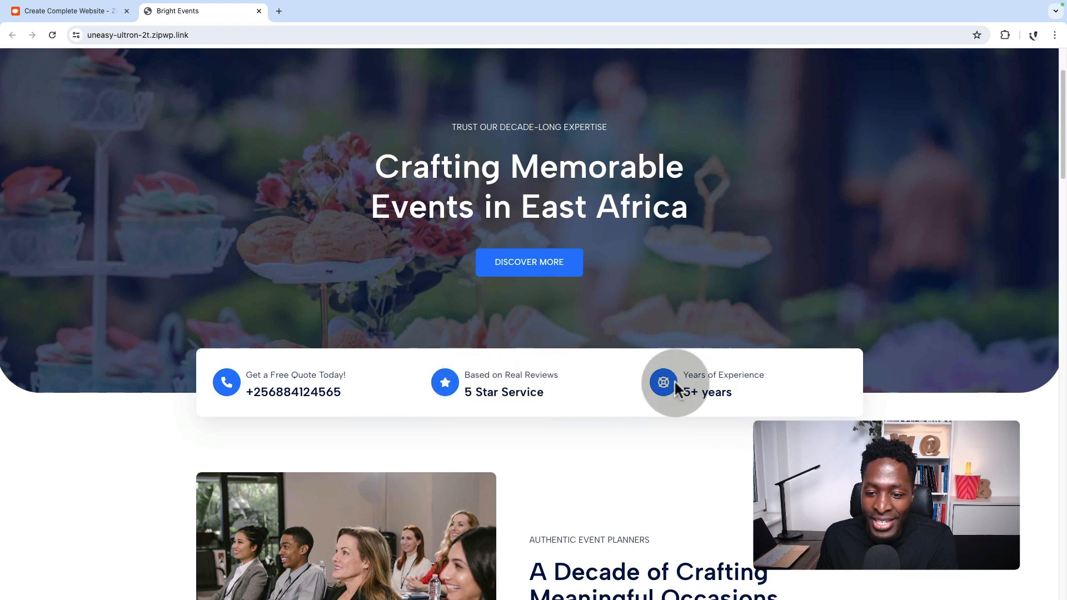
{"action": "scroll", "coordinate": [884, 423], "scroll_direction": "down", "scroll_amount": 5}
{"action": "scroll", "coordinate": [898, 405], "scroll_direction": "down", "scroll_amount": 1}
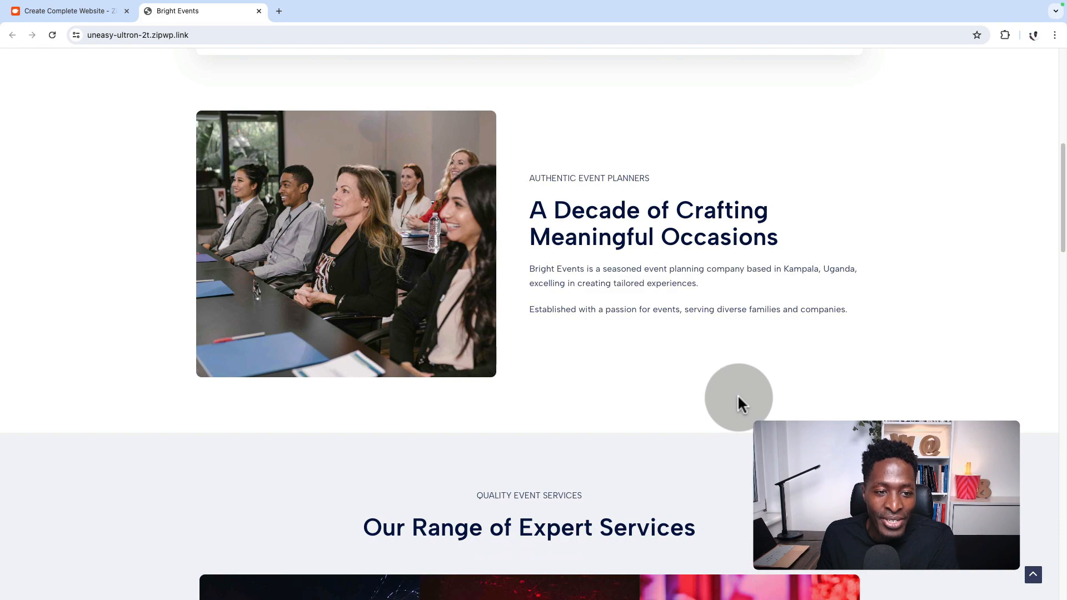
{"action": "scroll", "coordinate": [750, 381], "scroll_direction": "down", "scroll_amount": 6}
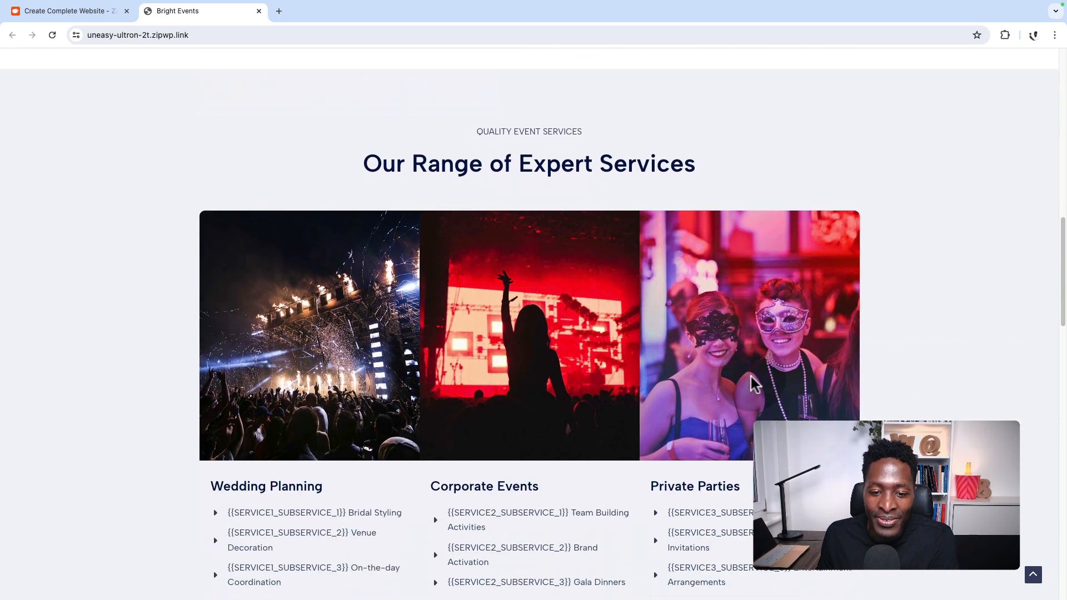
{"action": "scroll", "coordinate": [699, 395], "scroll_direction": "down", "scroll_amount": 4}
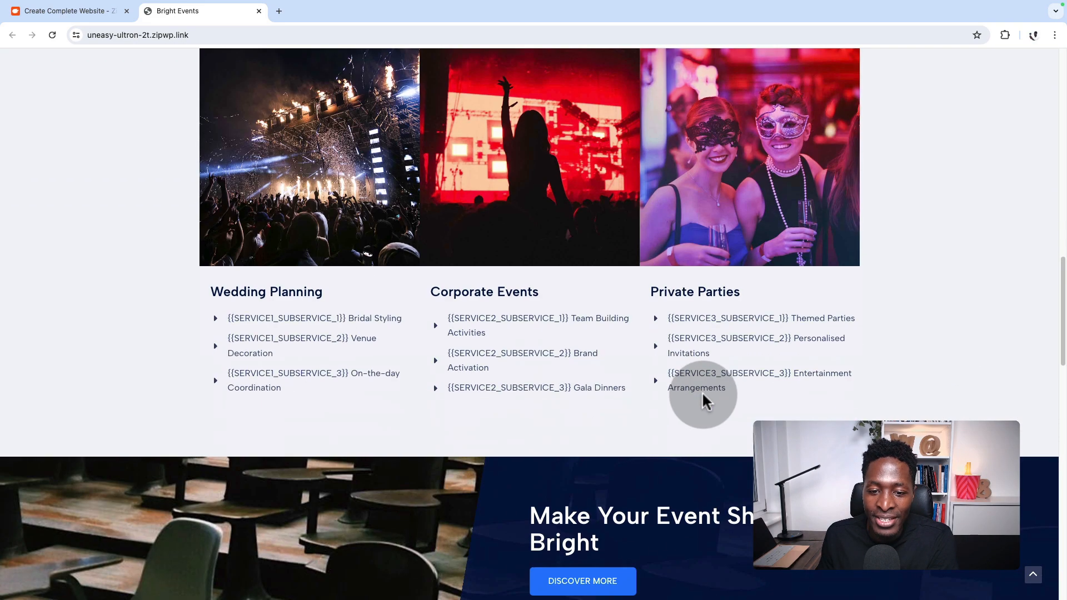
{"action": "scroll", "coordinate": [703, 394], "scroll_direction": "down", "scroll_amount": 1}
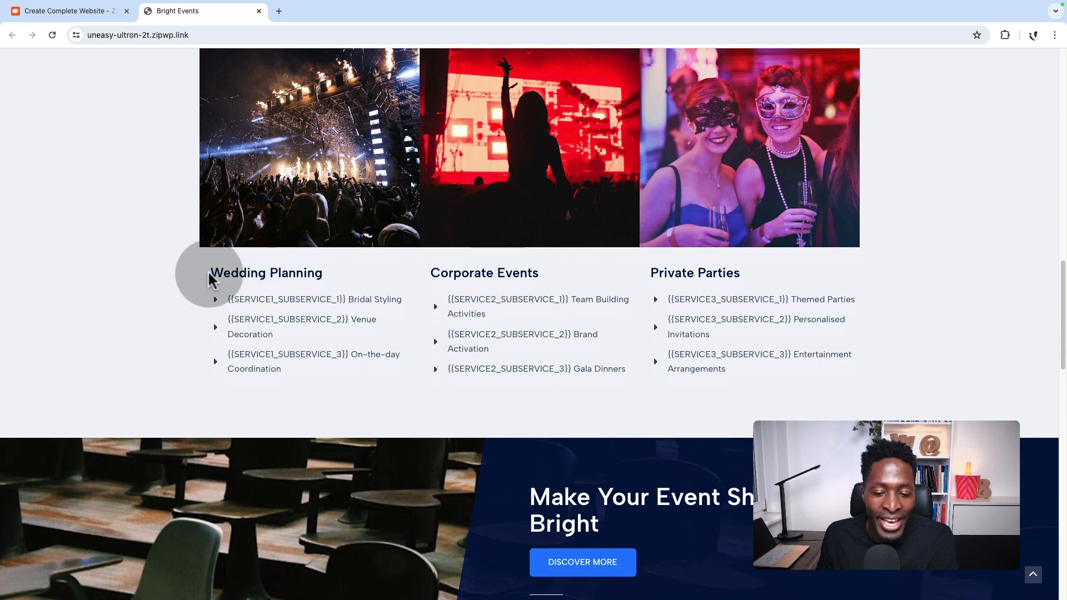
- Highlight the three service headings and the SUBSERVICE placeholder codes in the Wedding Planning list to inspect them
{"action": "left_click_drag", "start_coordinate": [208, 271], "coordinate": [726, 281]}
{"action": "left_click", "coordinate": [717, 289]}
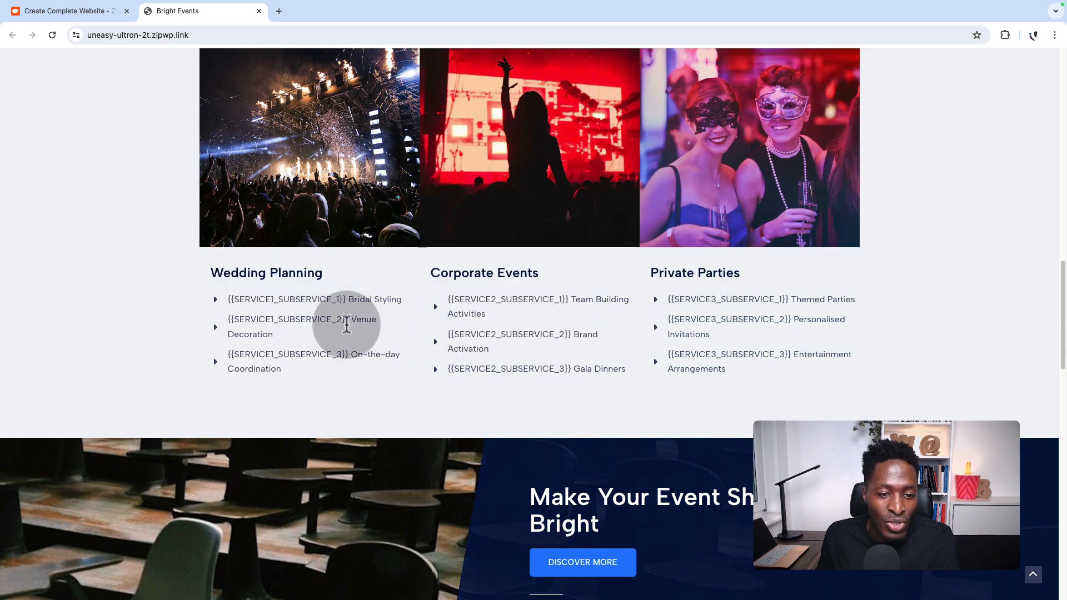
{"action": "left_click_drag", "start_coordinate": [348, 319], "coordinate": [239, 320]}
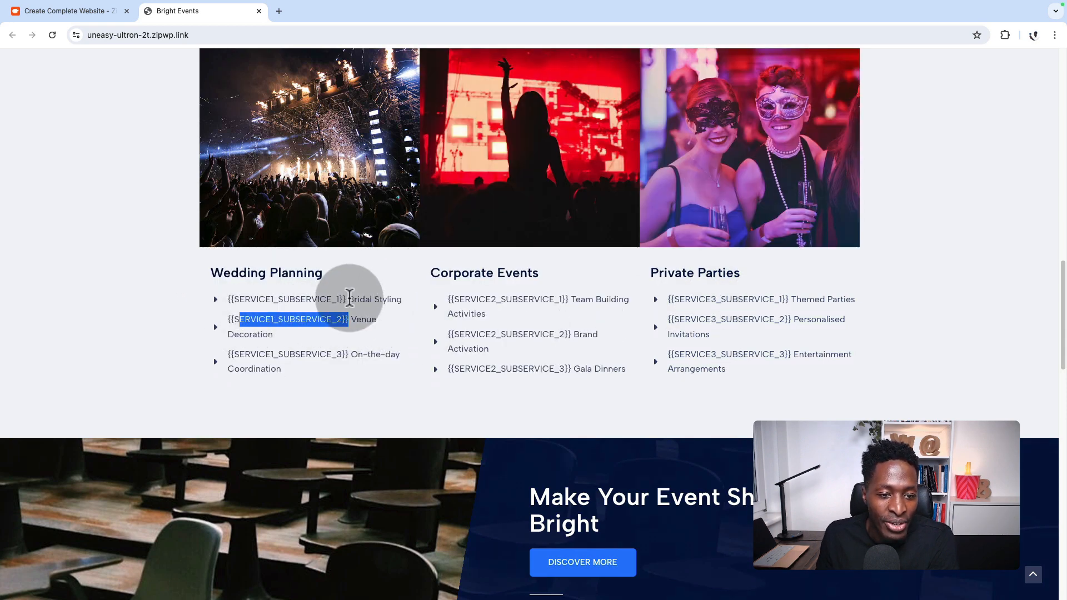
{"action": "left_click_drag", "start_coordinate": [349, 299], "coordinate": [233, 297]}
{"action": "left_click", "coordinate": [264, 340]}
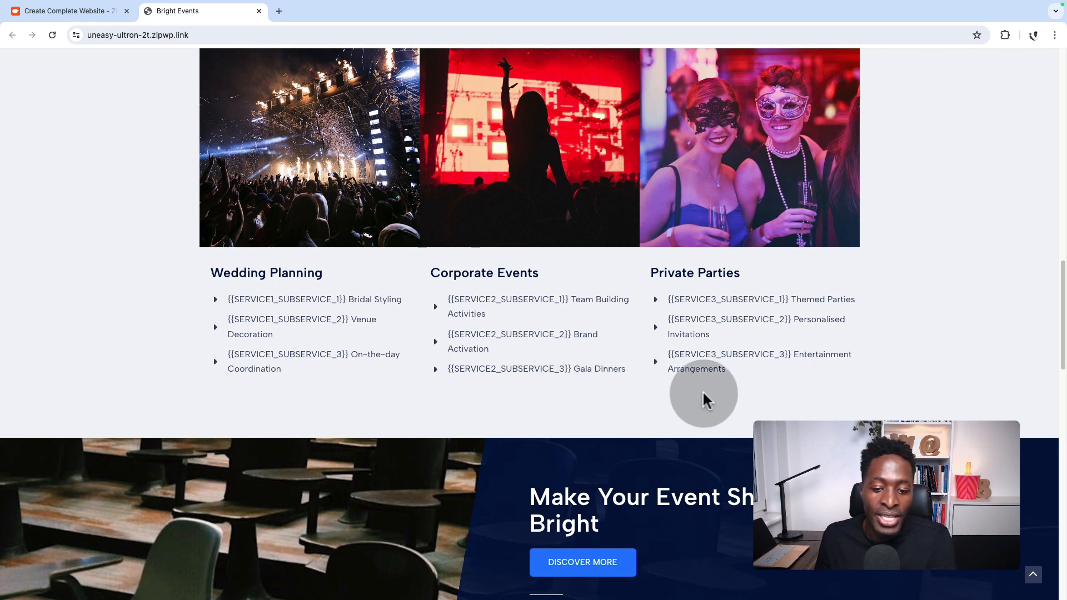
- Review the remaining home page sections, from Make Your Event Shine Bright through the testimonials to the footer
{"action": "scroll", "coordinate": [738, 410], "scroll_direction": "down", "scroll_amount": 4}
{"action": "scroll", "coordinate": [738, 411], "scroll_direction": "down", "scroll_amount": 1}
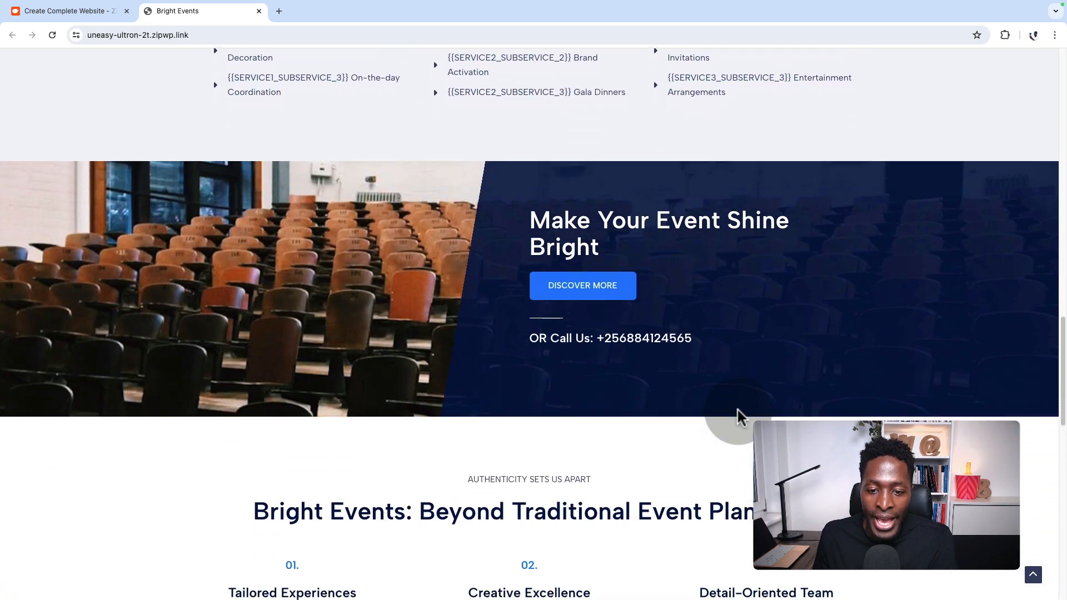
{"action": "scroll", "coordinate": [626, 393], "scroll_direction": "down", "scroll_amount": 6}
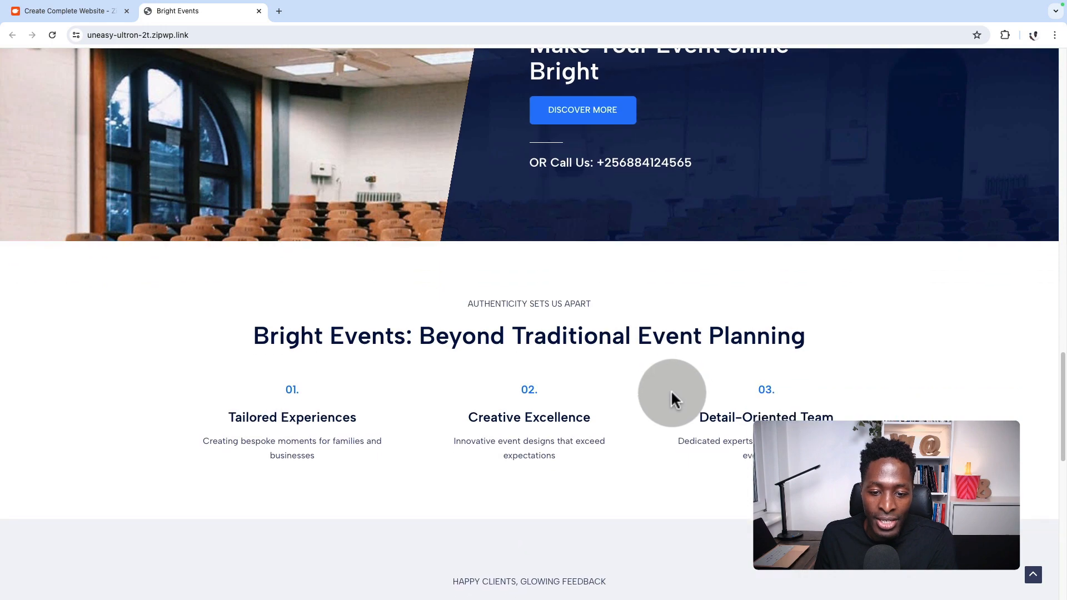
{"action": "scroll", "coordinate": [673, 387], "scroll_direction": "down", "scroll_amount": 9}
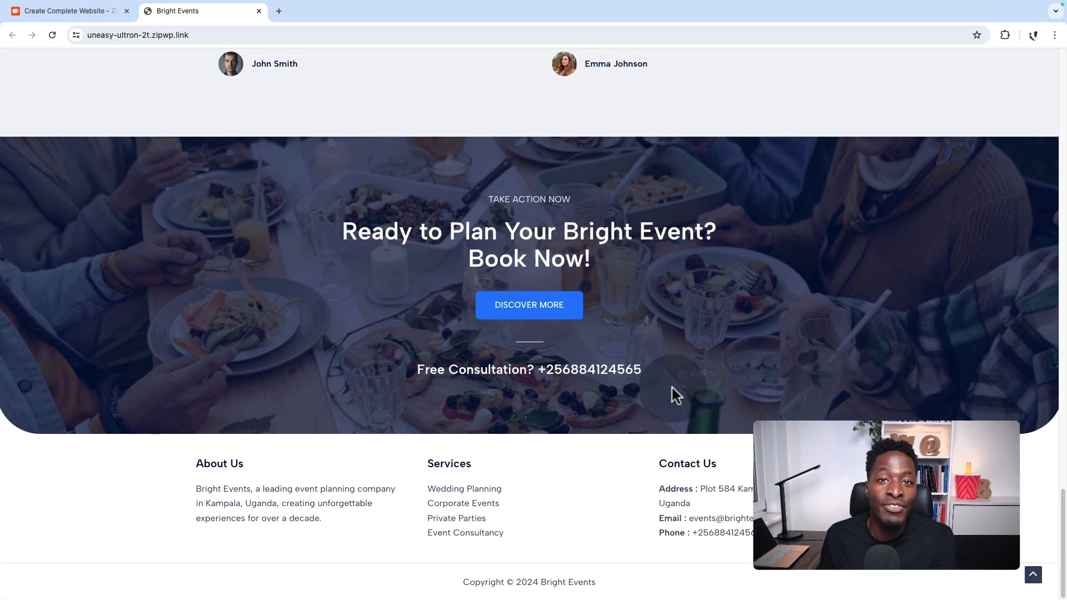
- Open the site's About page and review the company overview, core values and closing call to action
{"action": "scroll", "coordinate": [667, 378], "scroll_direction": "up", "scroll_amount": 20}
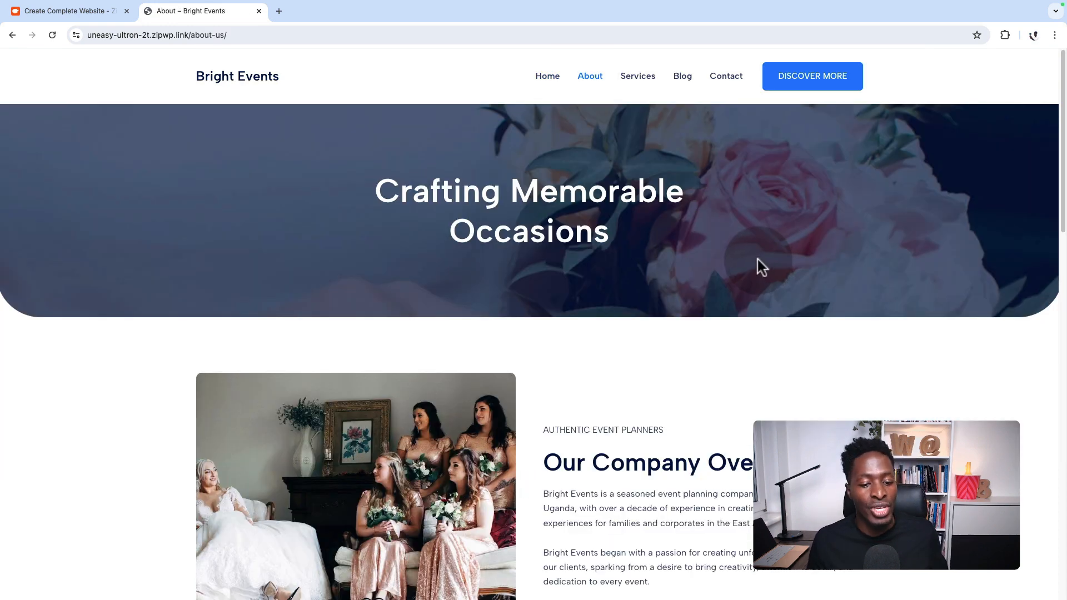
{"action": "scroll", "coordinate": [697, 333], "scroll_direction": "down", "scroll_amount": 3}
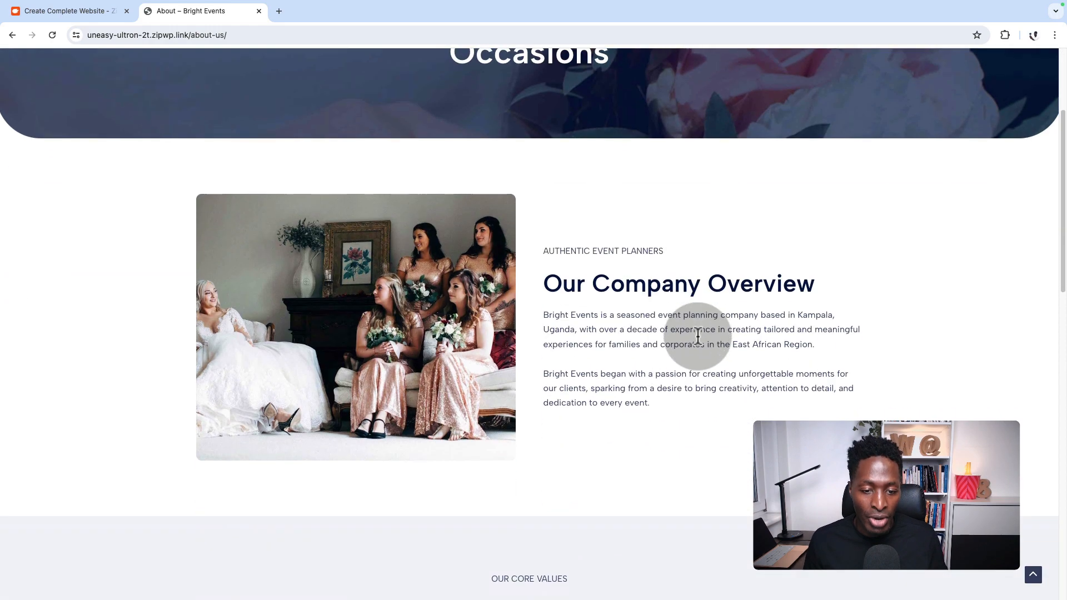
{"action": "scroll", "coordinate": [698, 334], "scroll_direction": "down", "scroll_amount": 2}
{"action": "scroll", "coordinate": [697, 333], "scroll_direction": "up", "scroll_amount": 5}
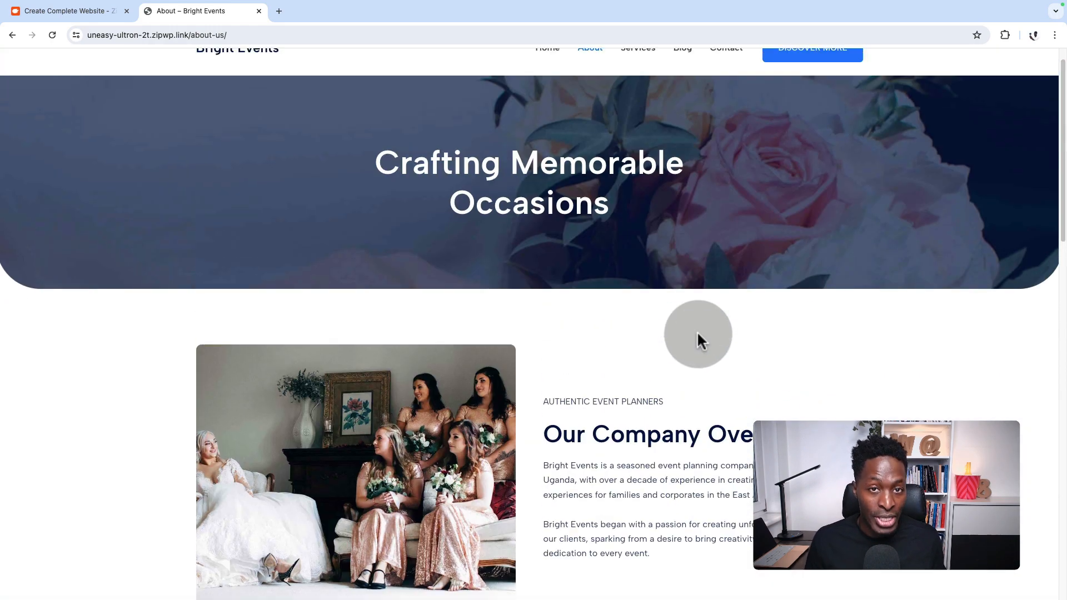
{"action": "scroll", "coordinate": [698, 335], "scroll_direction": "down", "scroll_amount": 2}
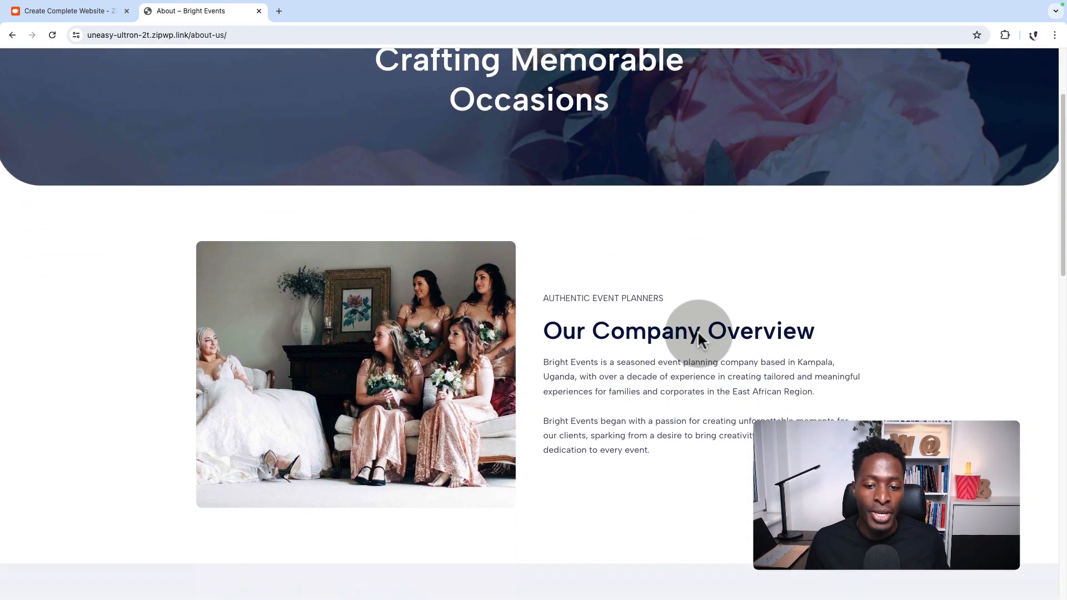
{"action": "scroll", "coordinate": [699, 336], "scroll_direction": "down", "scroll_amount": 10}
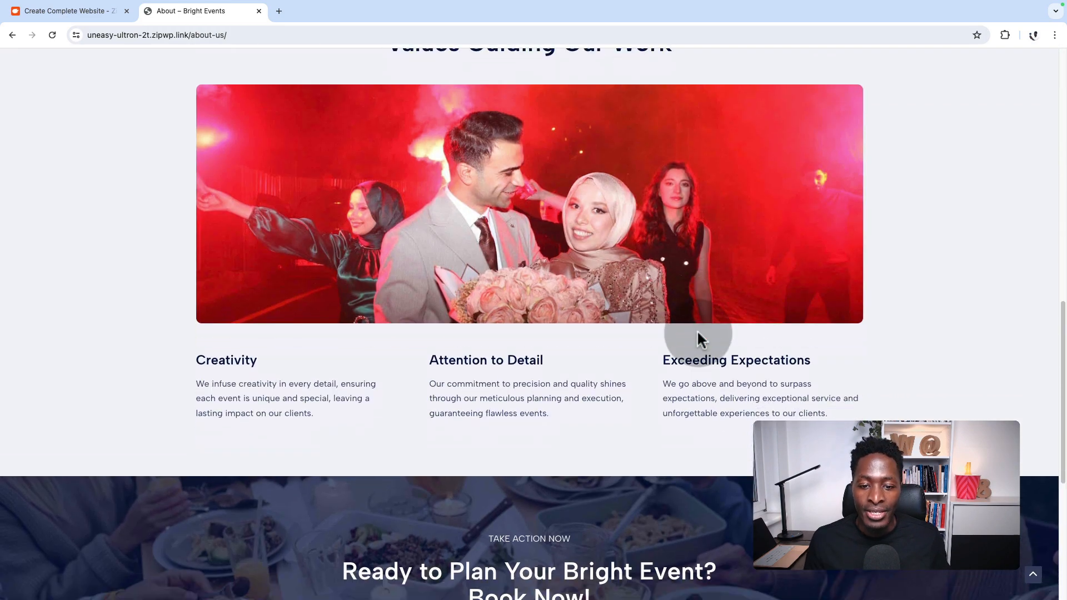
{"action": "scroll", "coordinate": [697, 333], "scroll_direction": "down", "scroll_amount": 6}
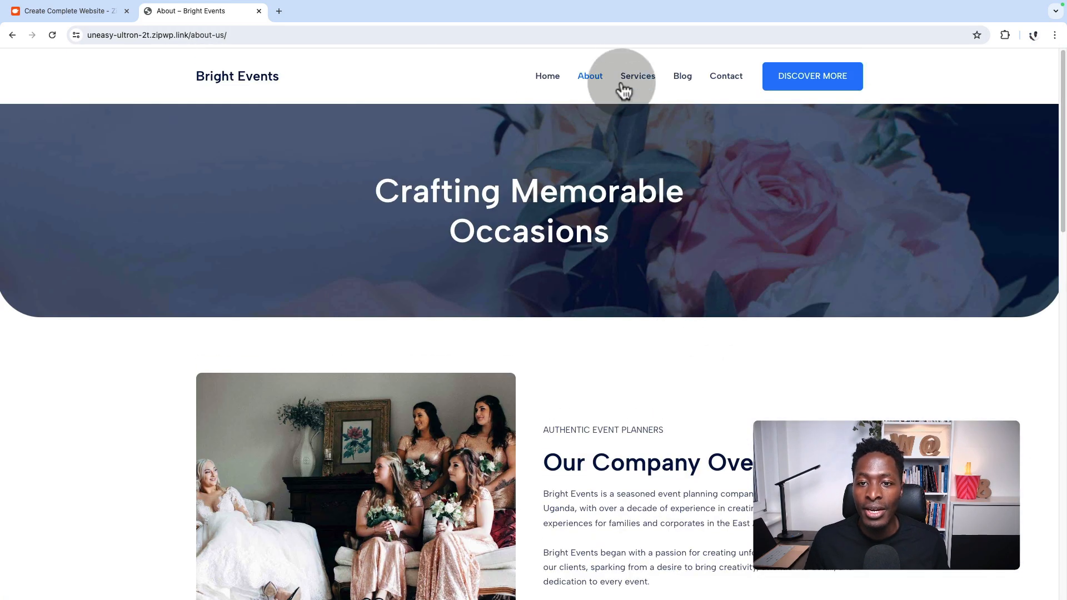
- Open the Services page and review the four offerings, from Wedding Planning to Event Consultancy, and the closing booking section
{"action": "left_click", "coordinate": [631, 83]}
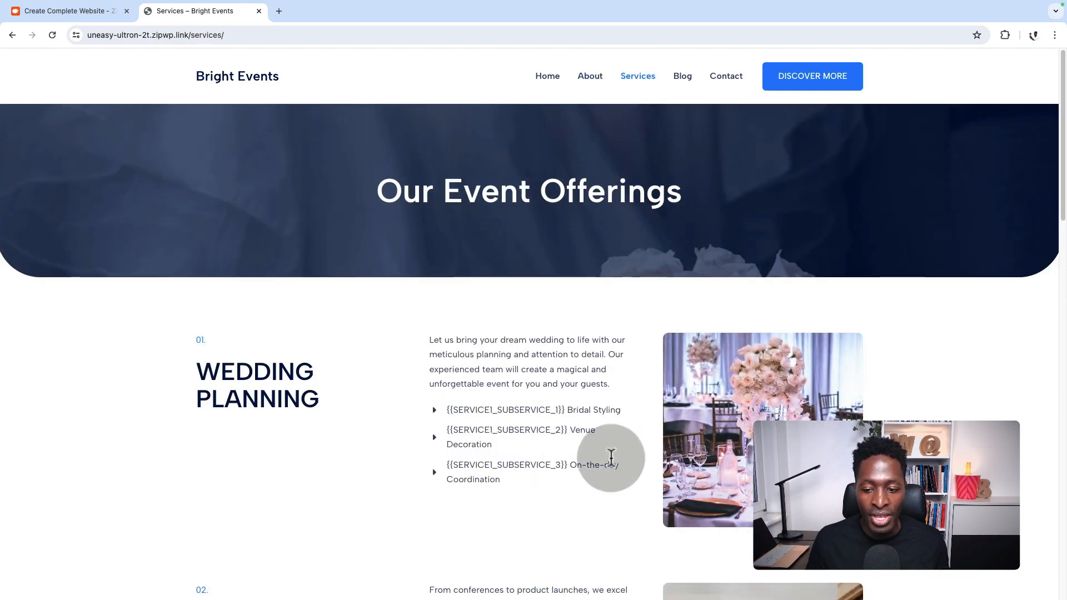
{"action": "scroll", "coordinate": [653, 436], "scroll_direction": "down", "scroll_amount": 6}
{"action": "scroll", "coordinate": [574, 405], "scroll_direction": "up", "scroll_amount": 6}
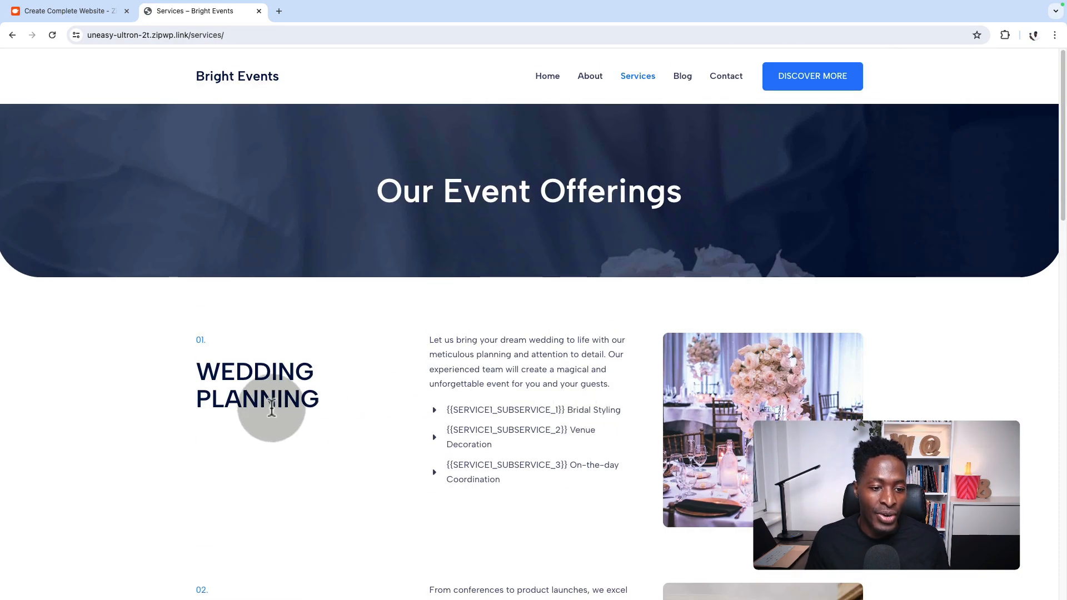
{"action": "scroll", "coordinate": [334, 407], "scroll_direction": "down", "scroll_amount": 2}
{"action": "scroll", "coordinate": [295, 381], "scroll_direction": "down", "scroll_amount": 4}
{"action": "scroll", "coordinate": [279, 353], "scroll_direction": "down", "scroll_amount": 5}
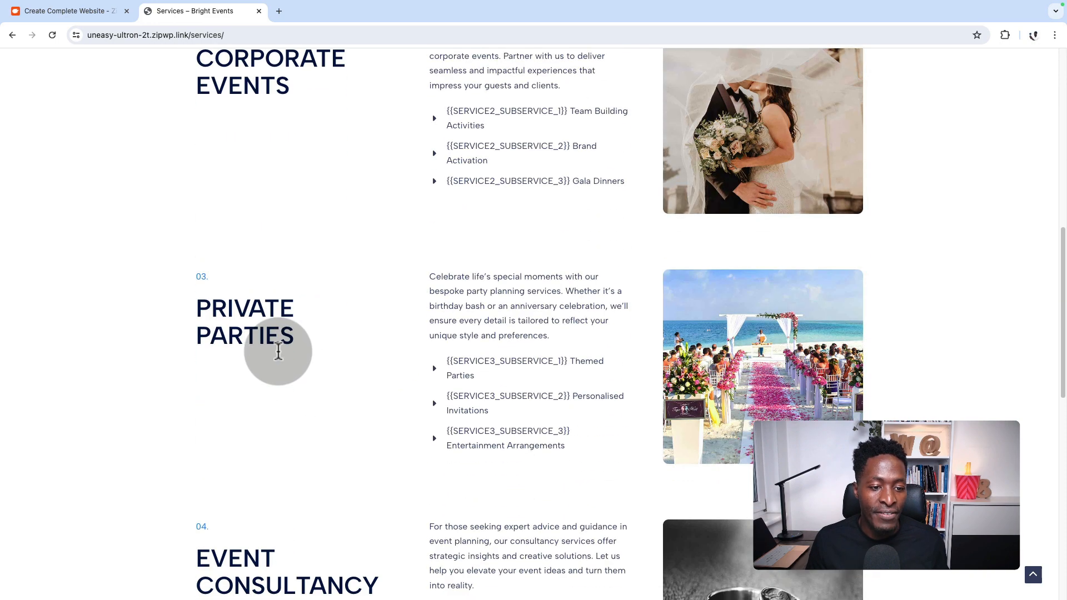
{"action": "scroll", "coordinate": [294, 342], "scroll_direction": "down", "scroll_amount": 5}
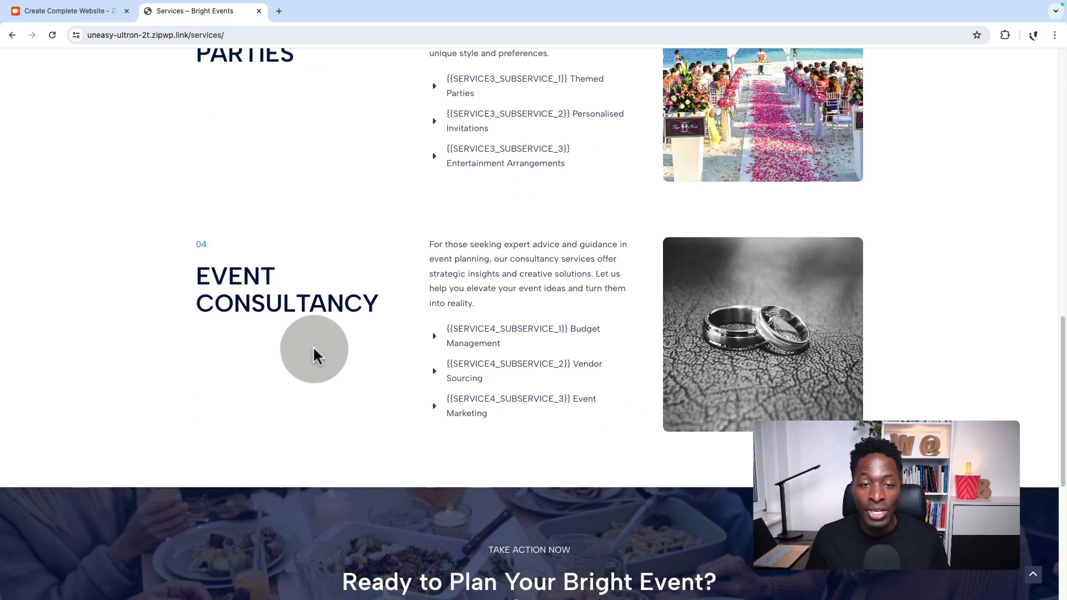
{"action": "scroll", "coordinate": [523, 372], "scroll_direction": "down", "scroll_amount": 6}
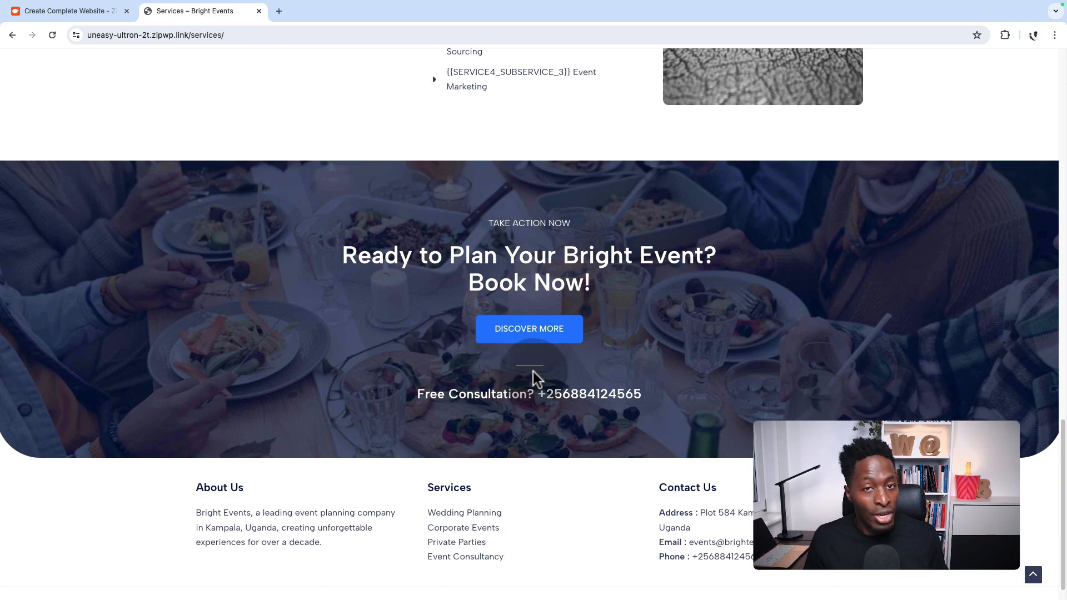
{"action": "scroll", "coordinate": [532, 372], "scroll_direction": "up", "scroll_amount": 20}
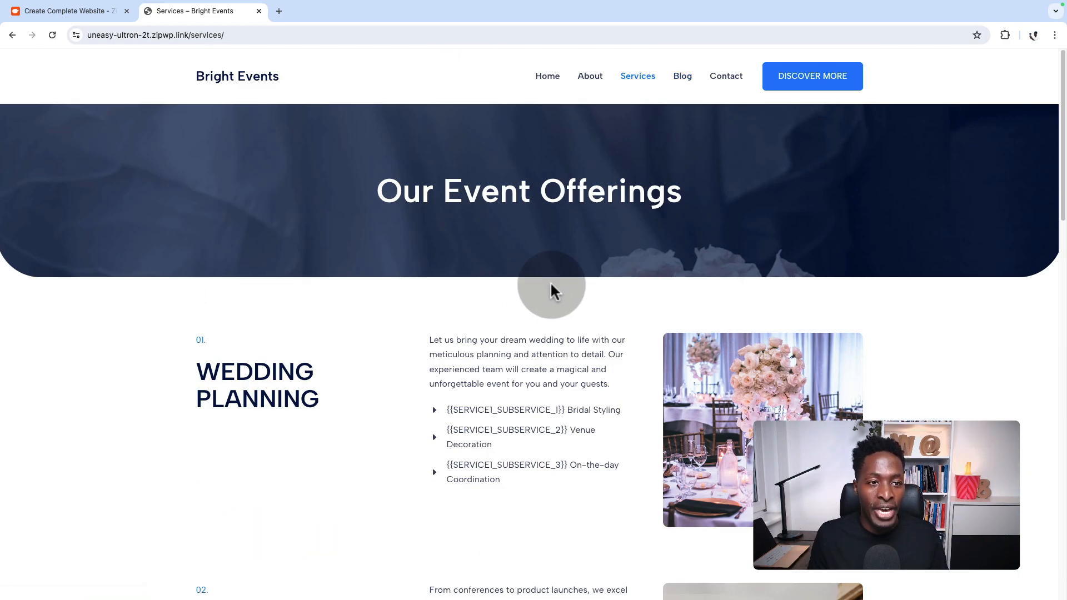
{"action": "scroll", "coordinate": [514, 411], "scroll_direction": "down", "scroll_amount": 4}
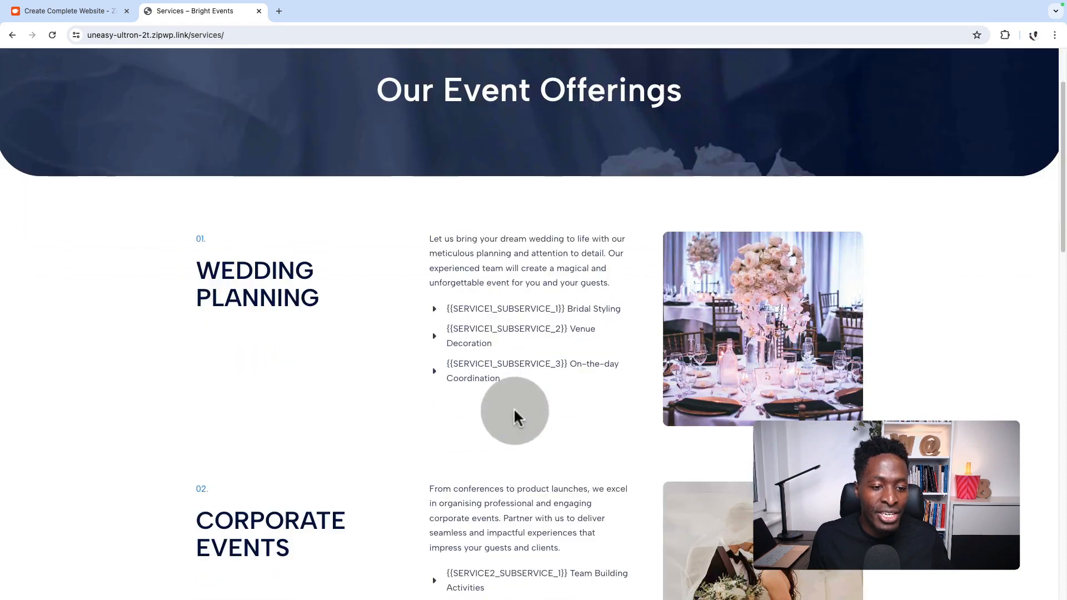
{"action": "scroll", "coordinate": [515, 410], "scroll_direction": "up", "scroll_amount": 4}
- Open the Blog page and look through its "Crafting Captivating Headlines" post, including the related posts and comment form
{"action": "left_click", "coordinate": [685, 84]}
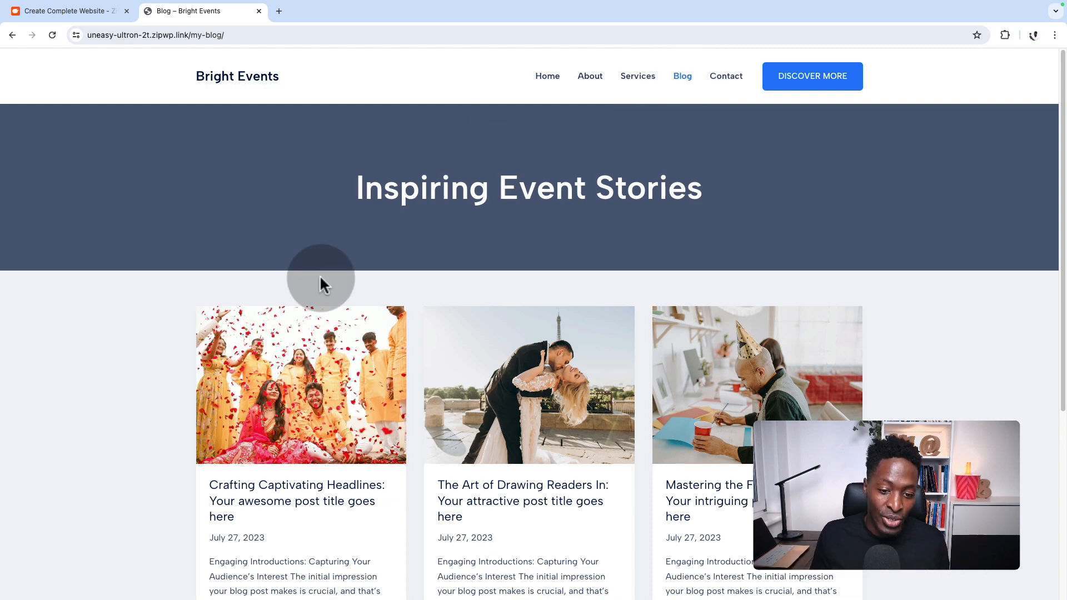
{"action": "scroll", "coordinate": [326, 489], "scroll_direction": "down", "scroll_amount": 5}
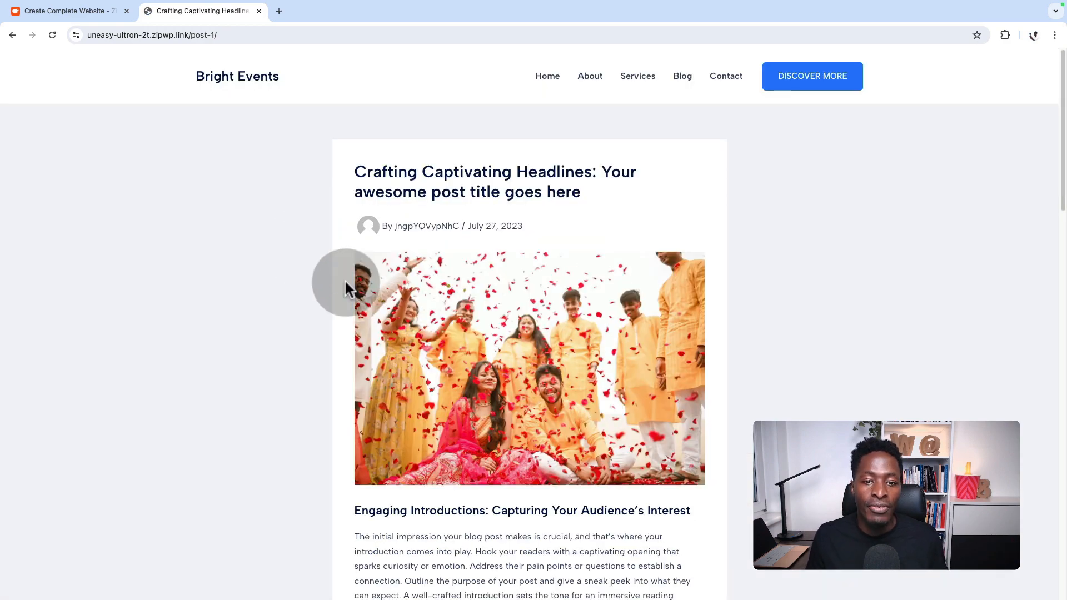
{"action": "scroll", "coordinate": [553, 478], "scroll_direction": "down", "scroll_amount": 15}
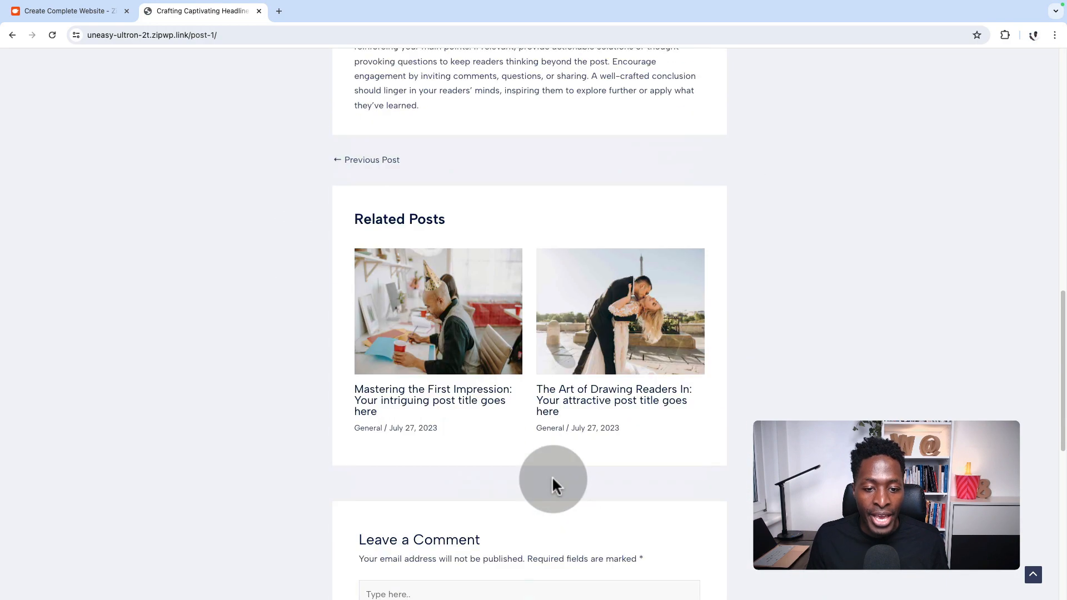
{"action": "scroll", "coordinate": [553, 484], "scroll_direction": "down", "scroll_amount": 7}
{"action": "scroll", "coordinate": [552, 475], "scroll_direction": "up", "scroll_amount": 20}
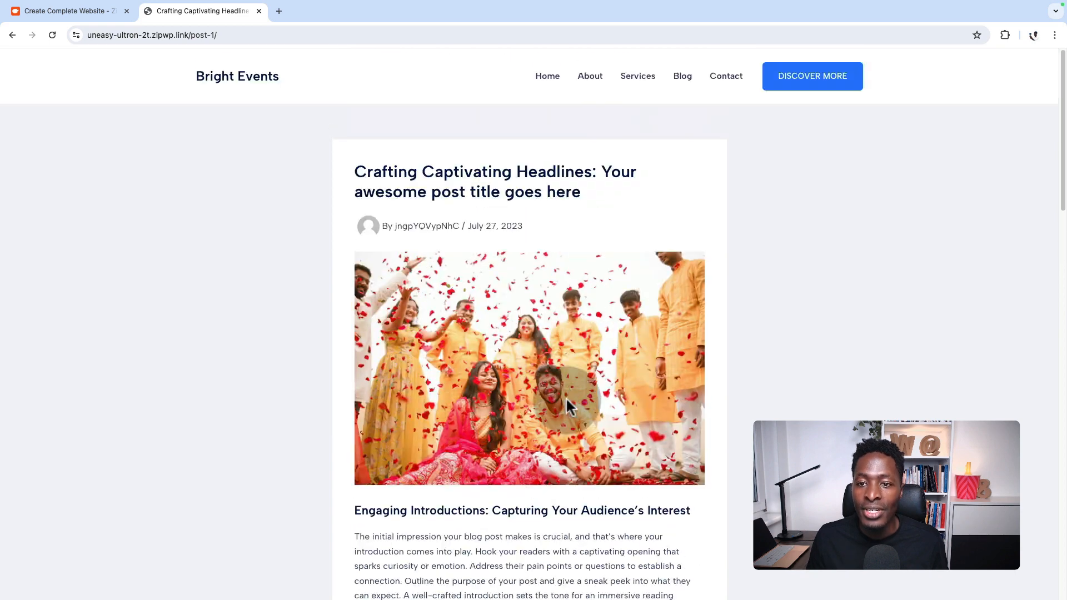
- Open the Contact page, review its contact details, message form and closing booking section, and return to the home page
{"action": "left_click", "coordinate": [727, 78]}
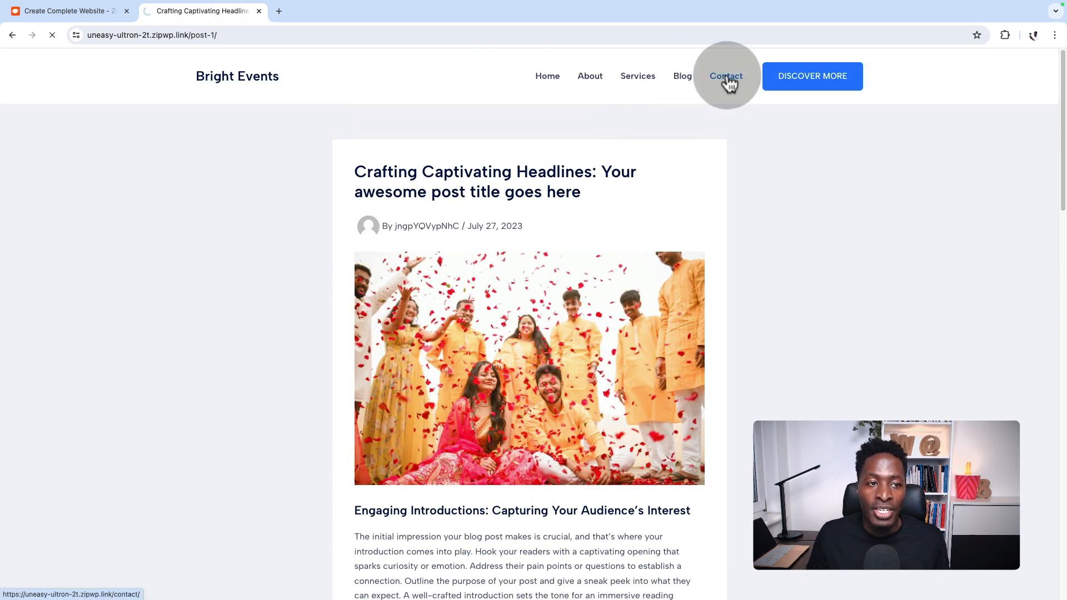
{"action": "scroll", "coordinate": [532, 414], "scroll_direction": "down", "scroll_amount": 1}
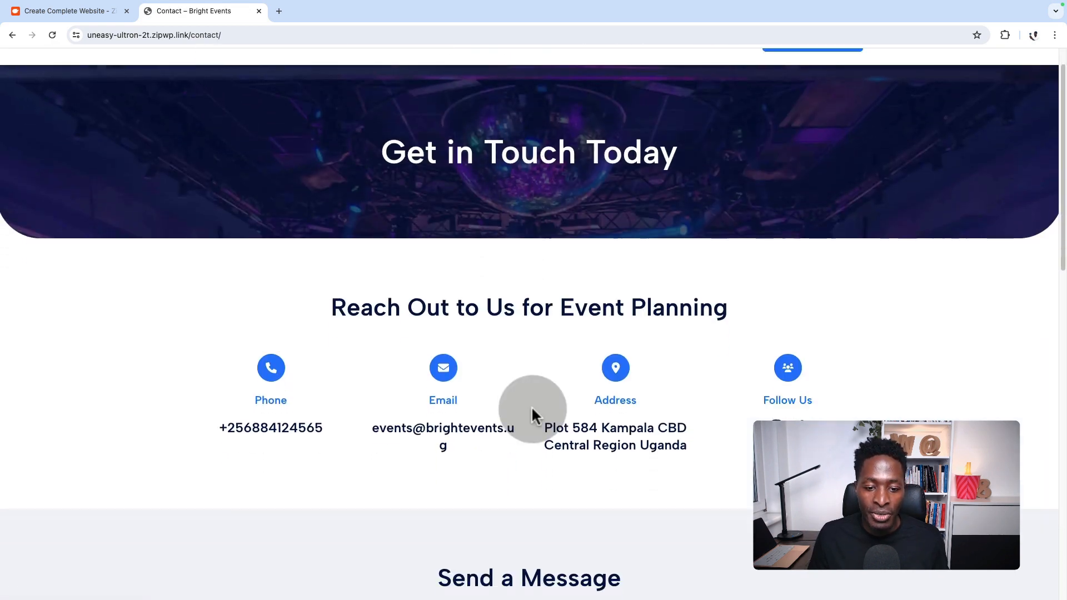
{"action": "scroll", "coordinate": [532, 414], "scroll_direction": "down", "scroll_amount": 2}
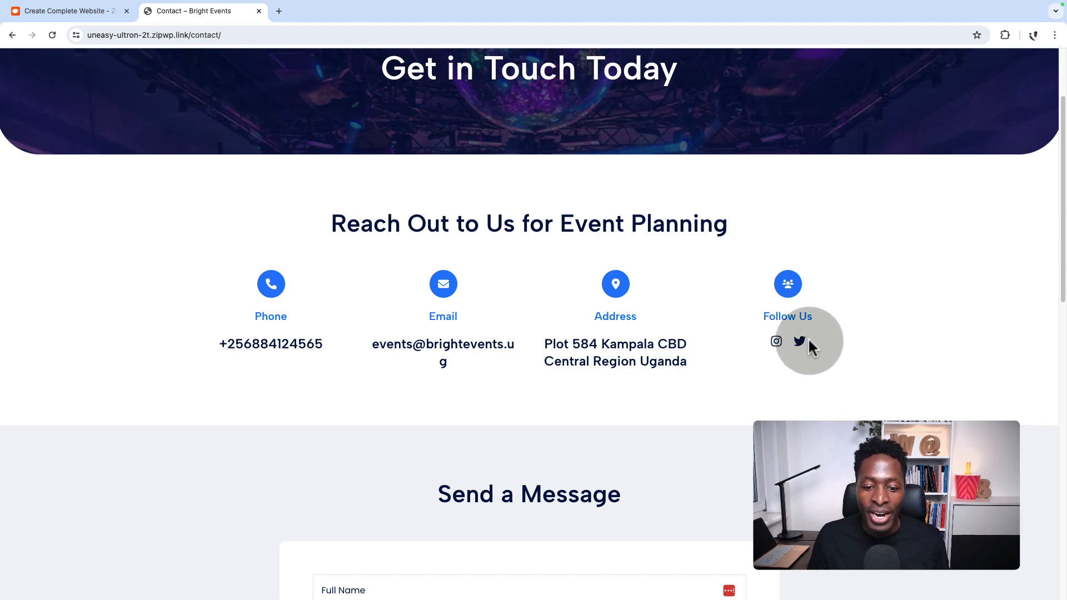
{"action": "scroll", "coordinate": [641, 429], "scroll_direction": "down", "scroll_amount": 7}
{"action": "scroll", "coordinate": [529, 350], "scroll_direction": "down", "scroll_amount": 6}
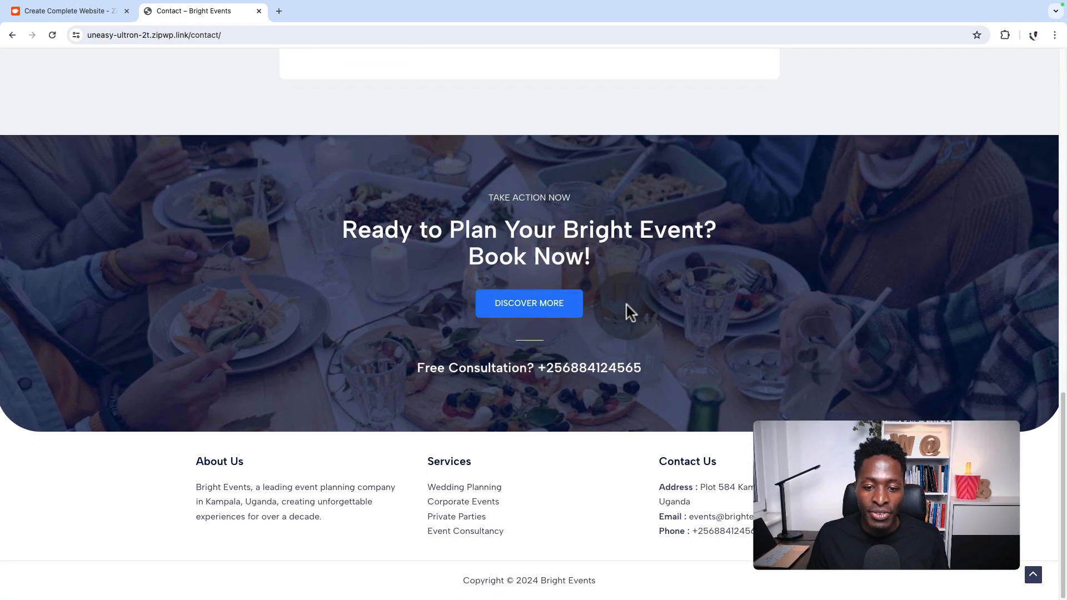
{"action": "scroll", "coordinate": [533, 495], "scroll_direction": "up", "scroll_amount": 15}
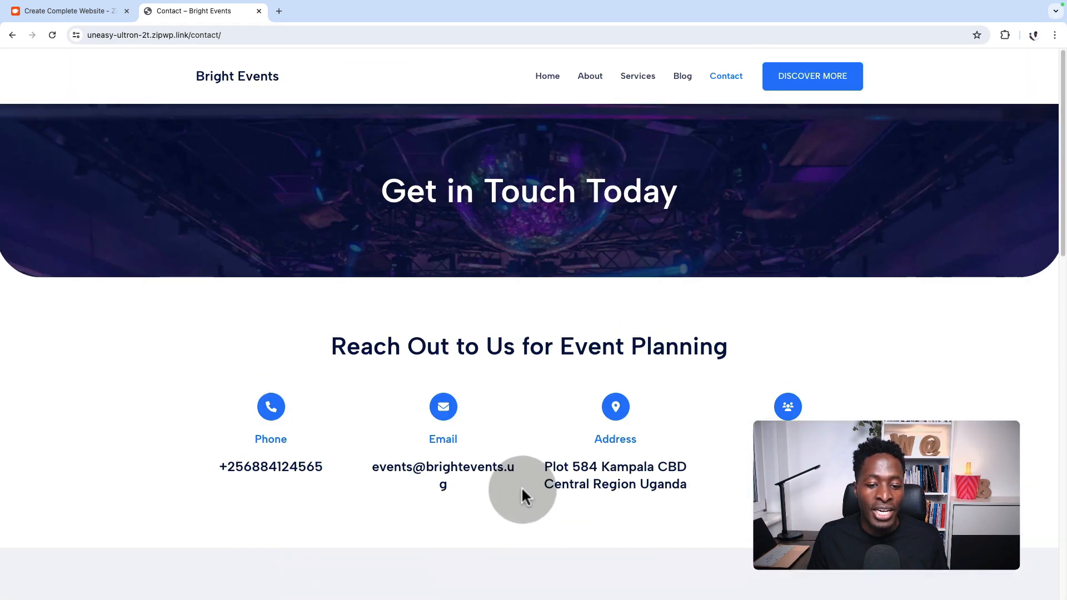
{"action": "left_click", "coordinate": [237, 84]}
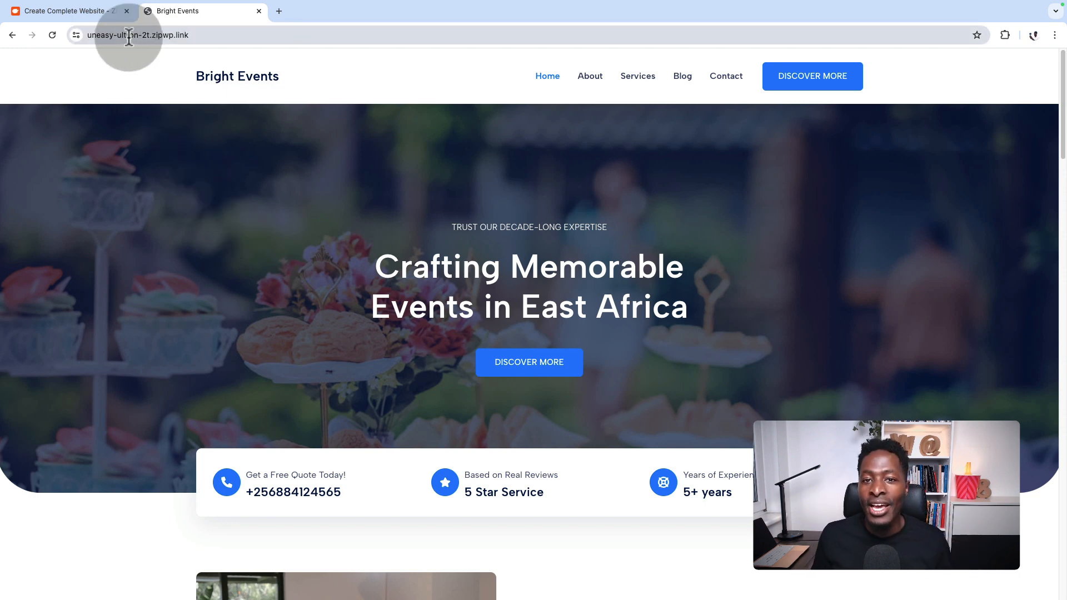
- Start customizing the website from the ZipWP completion page, try the amber color palette and apply the teal-green one
{"action": "left_click", "coordinate": [99, 13]}
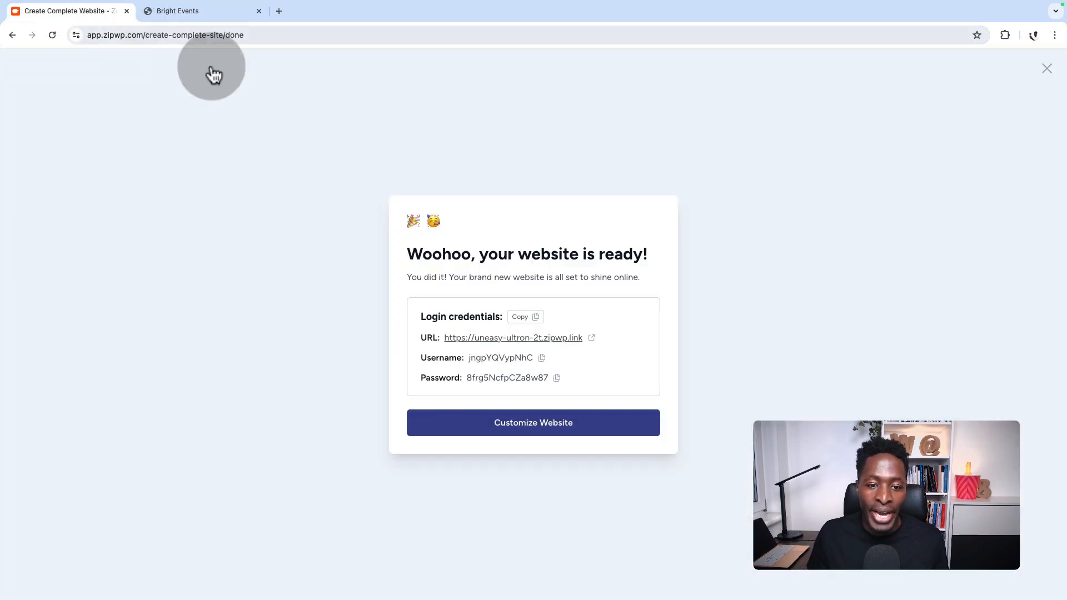
{"action": "left_click", "coordinate": [524, 427]}
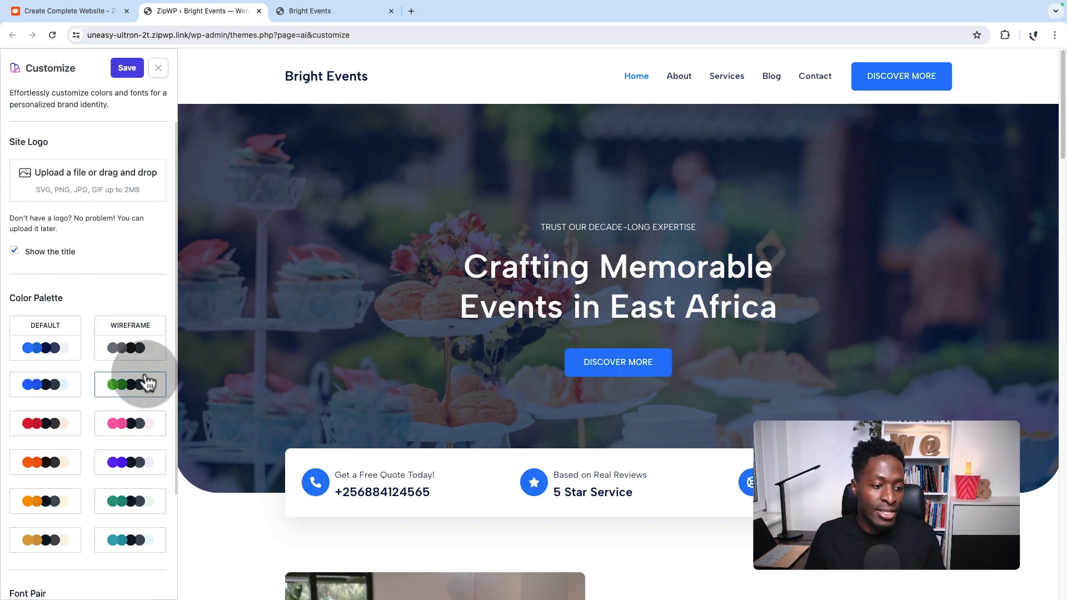
{"action": "left_click", "coordinate": [32, 511]}
{"action": "scroll", "coordinate": [94, 473], "scroll_direction": "down", "scroll_amount": 5}
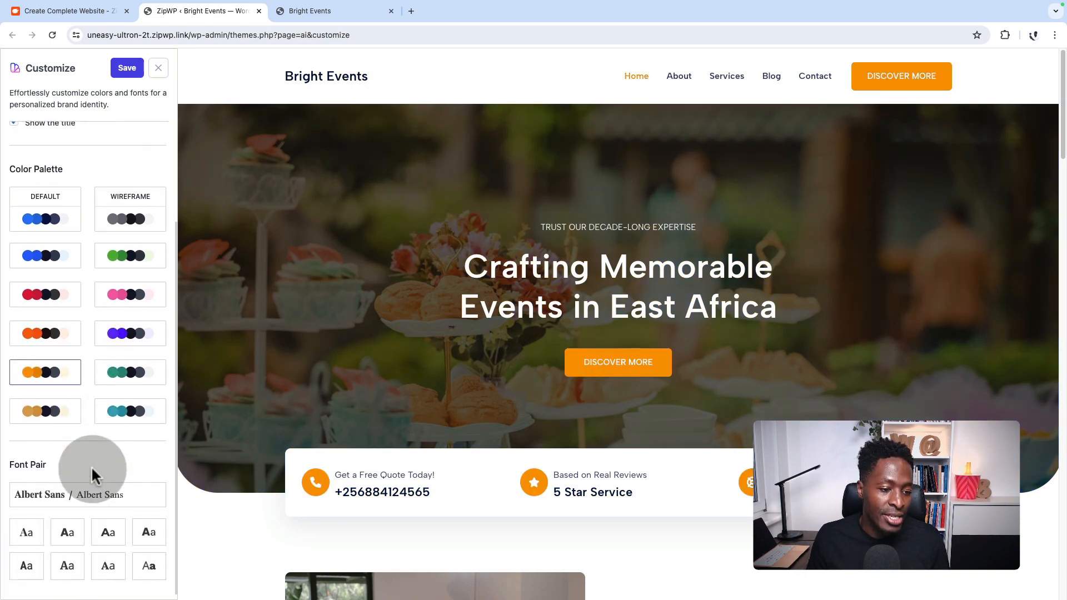
{"action": "left_click", "coordinate": [120, 371]}
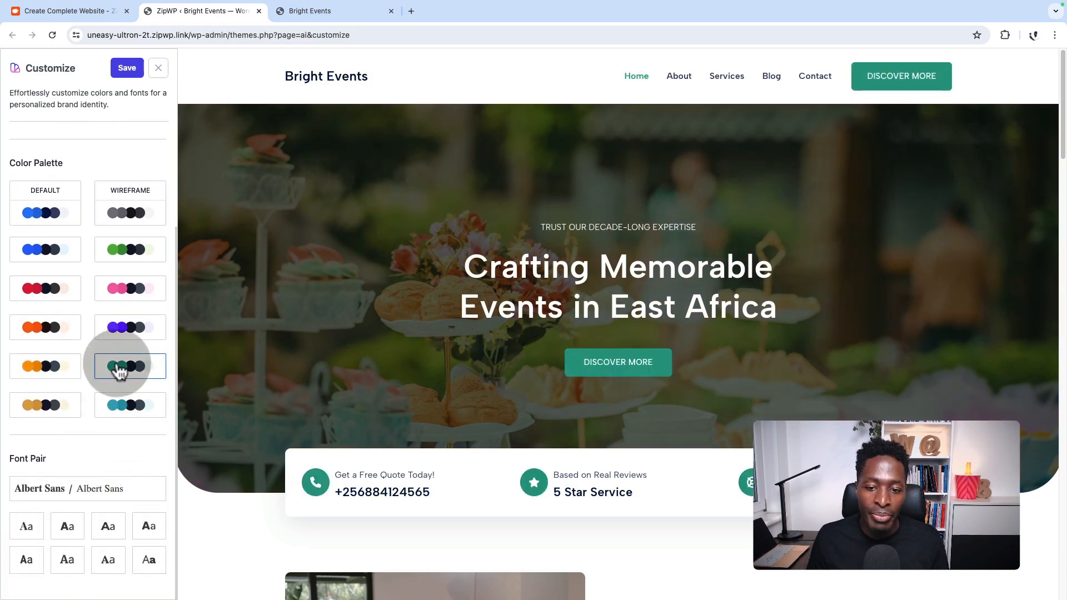
- Check how the teal-green palette looks across the home page sections and on the About page in the preview
{"action": "scroll", "coordinate": [436, 433], "scroll_direction": "down", "scroll_amount": 15}
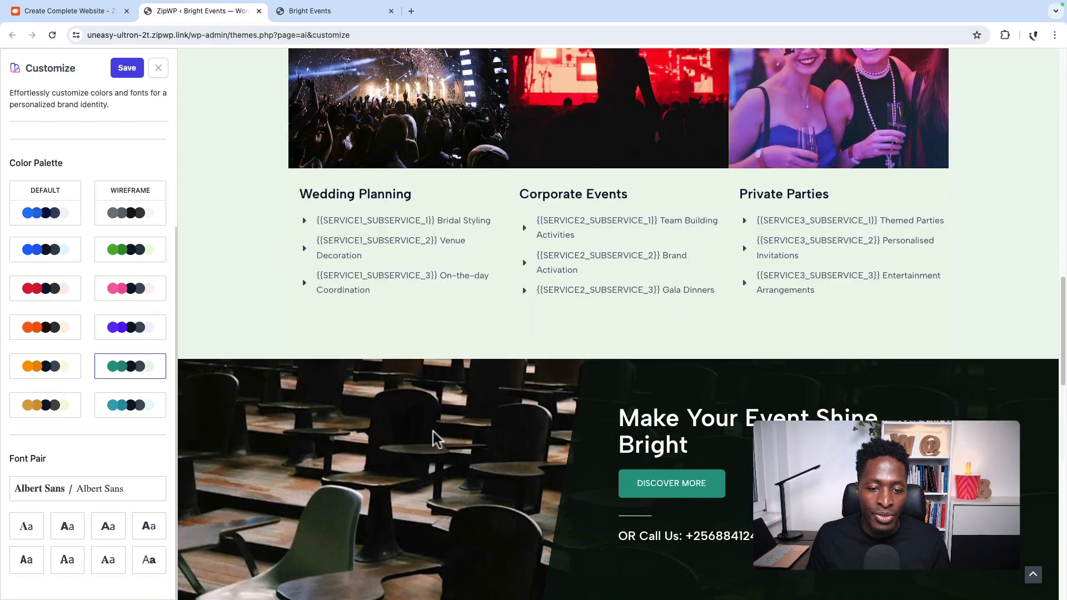
{"action": "scroll", "coordinate": [432, 431], "scroll_direction": "up", "scroll_amount": 15}
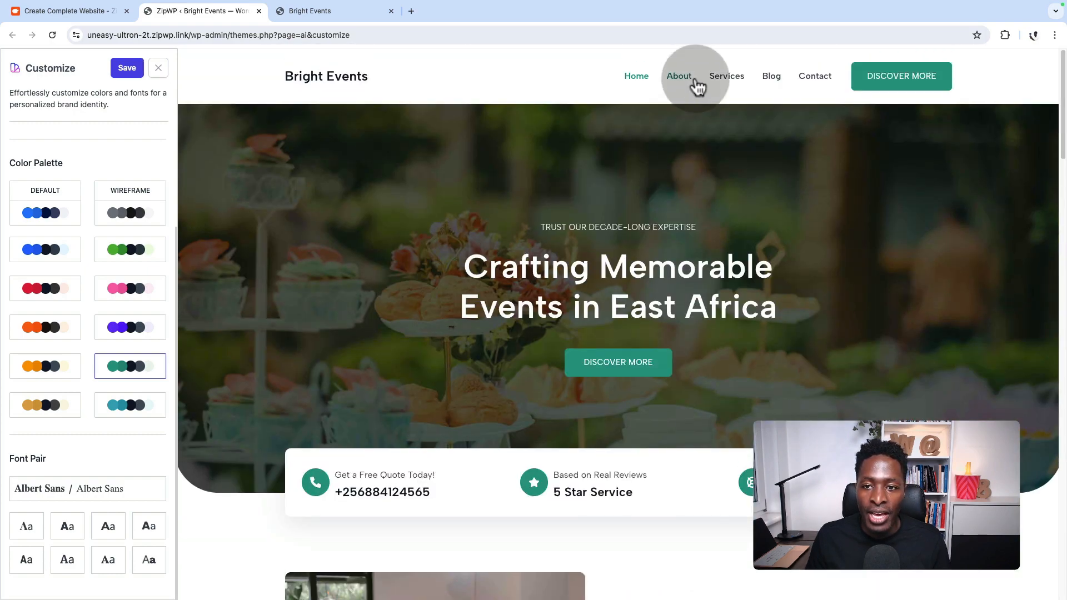
{"action": "left_click", "coordinate": [679, 80]}
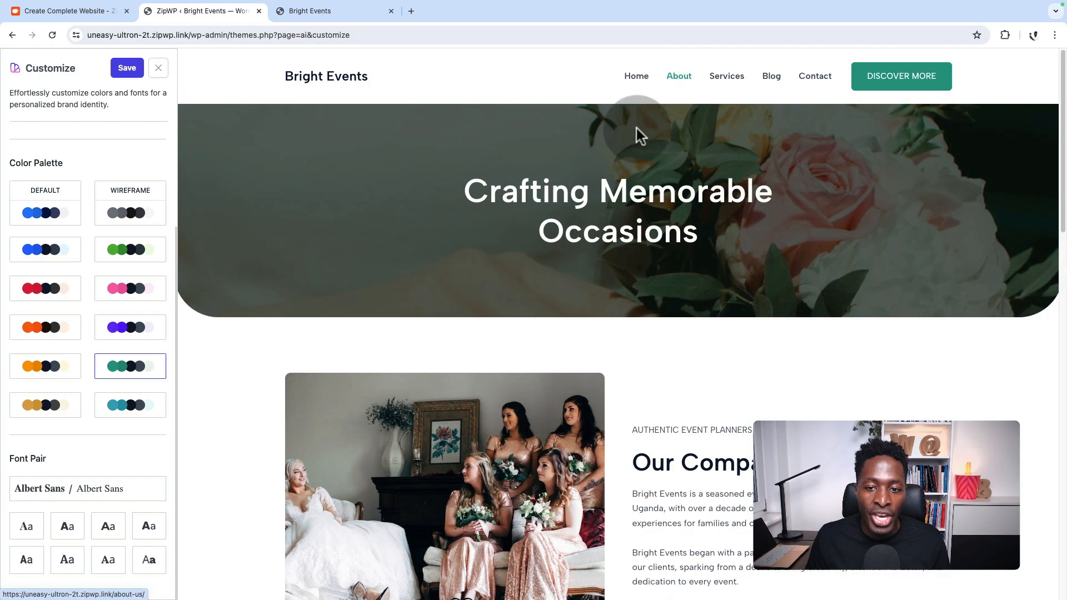
{"action": "scroll", "coordinate": [600, 352], "scroll_direction": "down", "scroll_amount": 2}
{"action": "scroll", "coordinate": [600, 352], "scroll_direction": "up", "scroll_amount": 2}
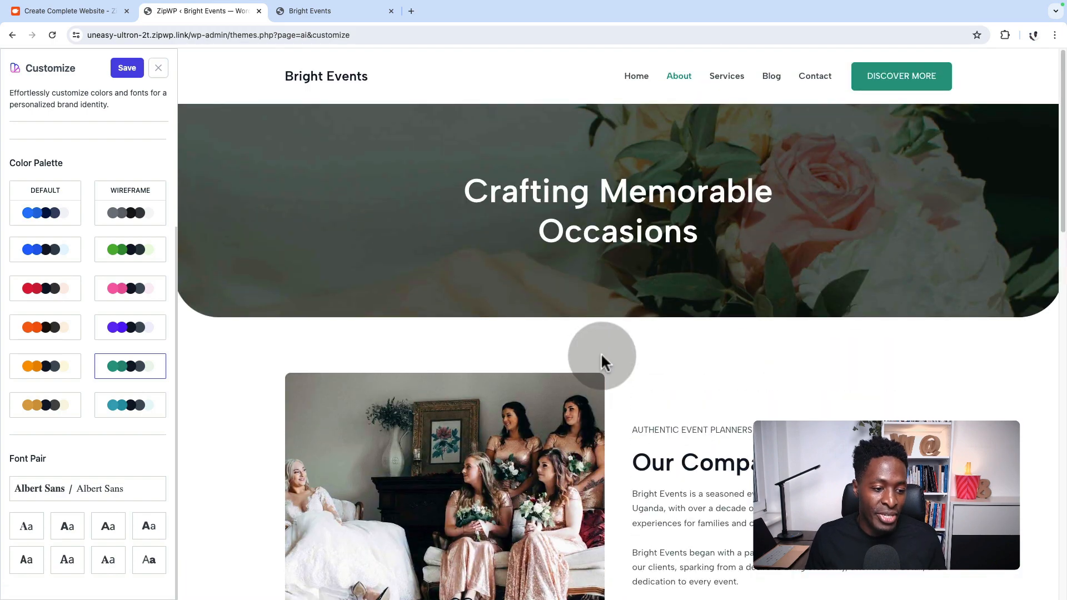
- Compare font pairs on the home page preview, apply the seventh pair with serif headings, and save the customization
{"action": "left_click", "coordinate": [96, 525]}
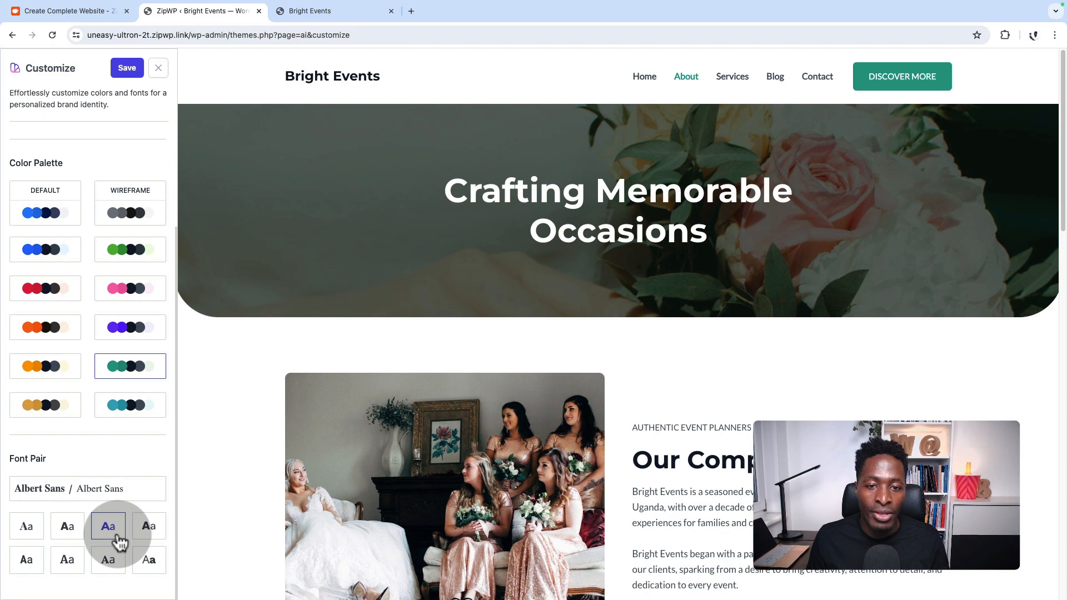
{"action": "left_click", "coordinate": [644, 76]}
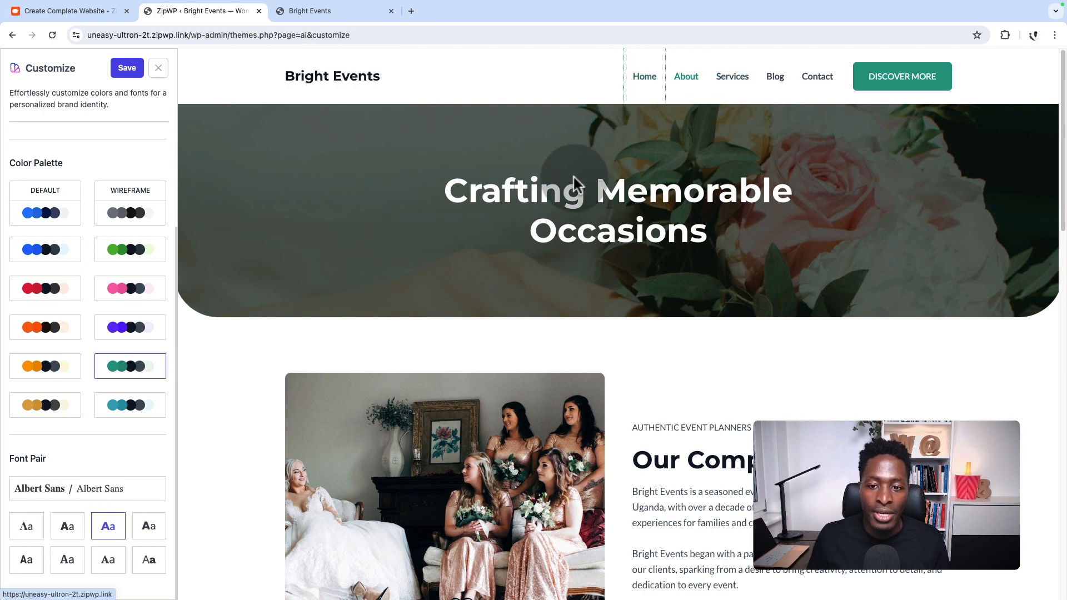
{"action": "scroll", "coordinate": [610, 432], "scroll_direction": "down", "scroll_amount": 10}
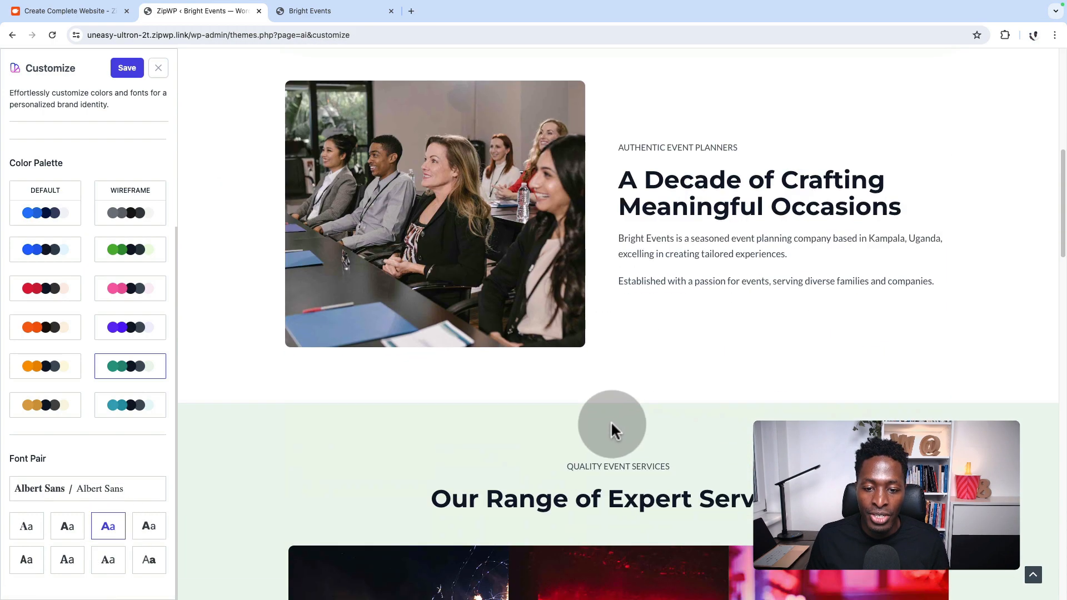
{"action": "left_click", "coordinate": [108, 493]}
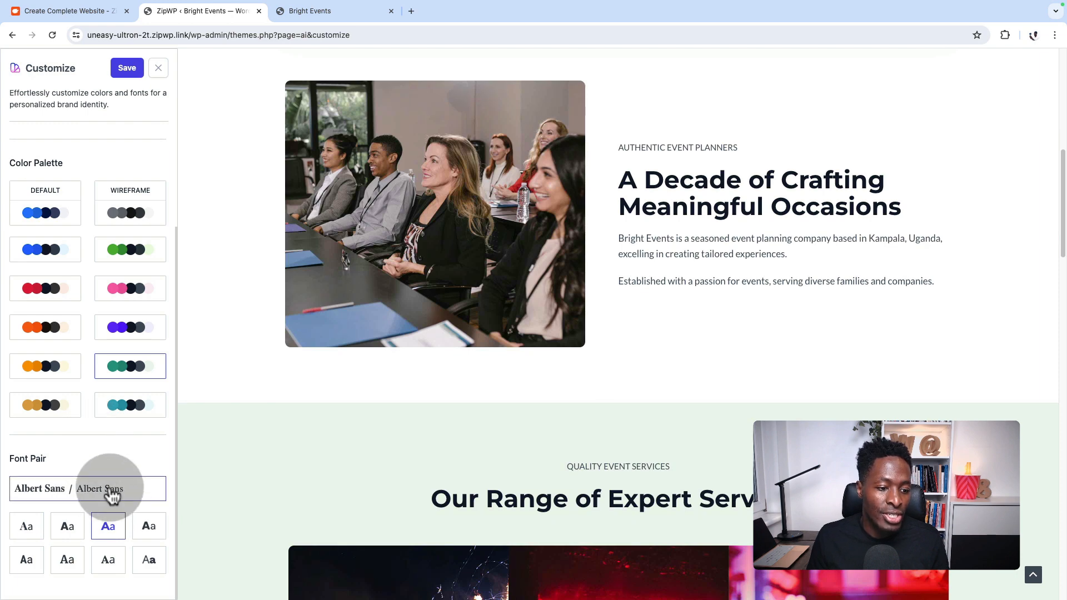
{"action": "left_click", "coordinate": [106, 533]}
{"action": "left_click", "coordinate": [114, 566]}
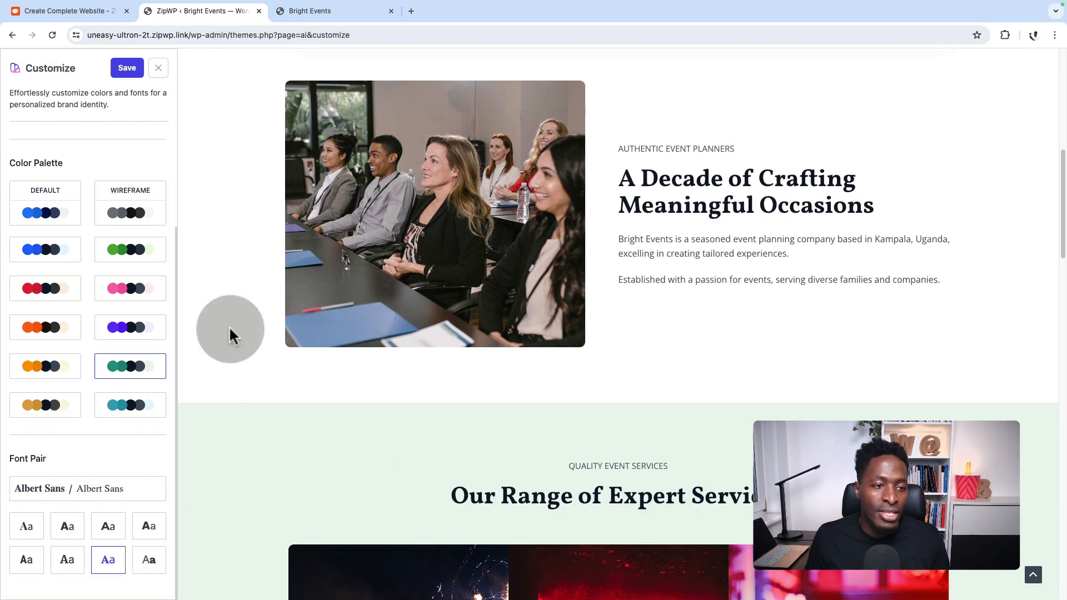
{"action": "left_click", "coordinate": [128, 69]}
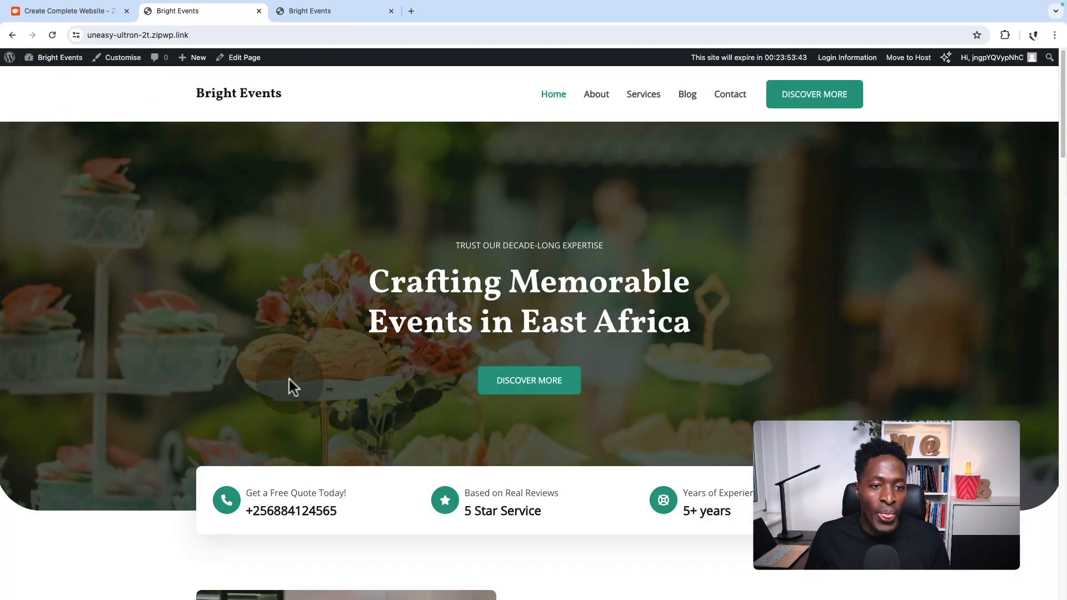
- Go to the WordPress dashboard's page list, open the Home page for editing in a new tab, and dismiss the welcome guide
{"action": "left_click", "coordinate": [44, 78]}
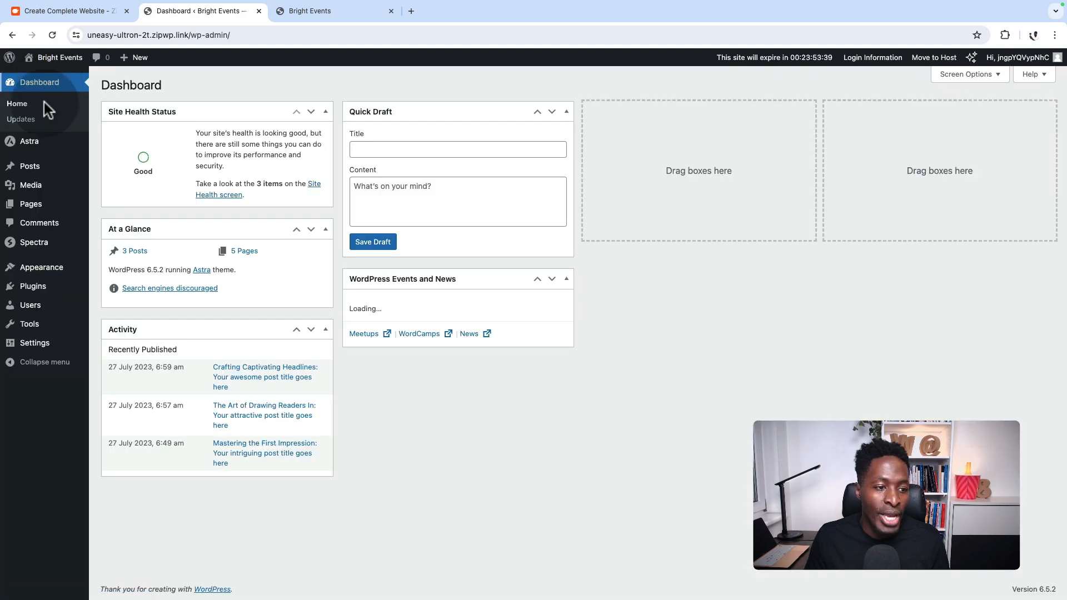
{"action": "mouse_move", "coordinate": [56, 267]}
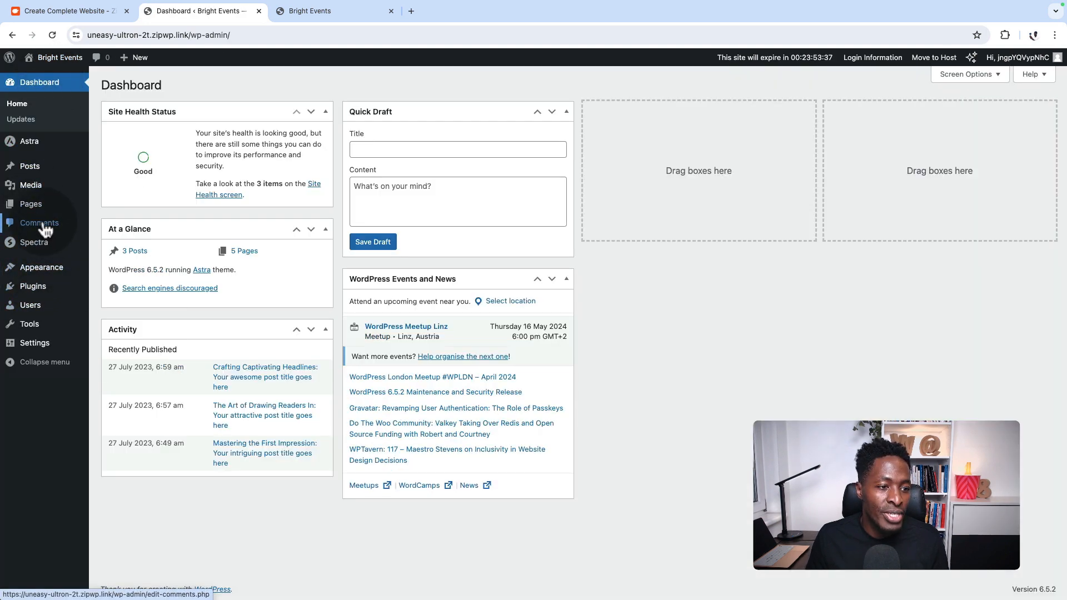
{"action": "mouse_move", "coordinate": [44, 205]}
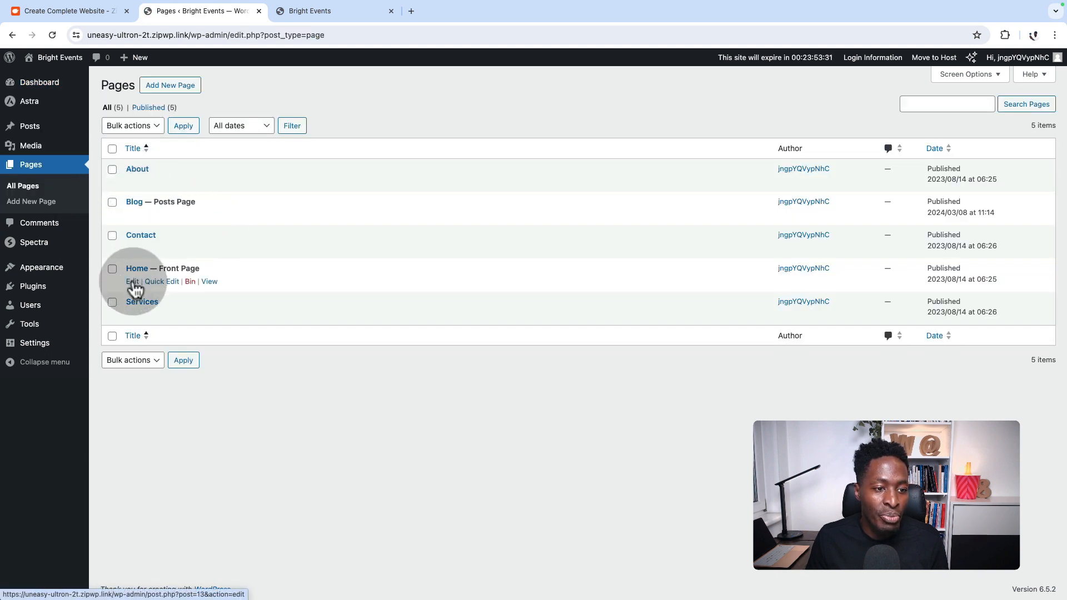
{"action": "left_click", "coordinate": [133, 281], "text": "super"}
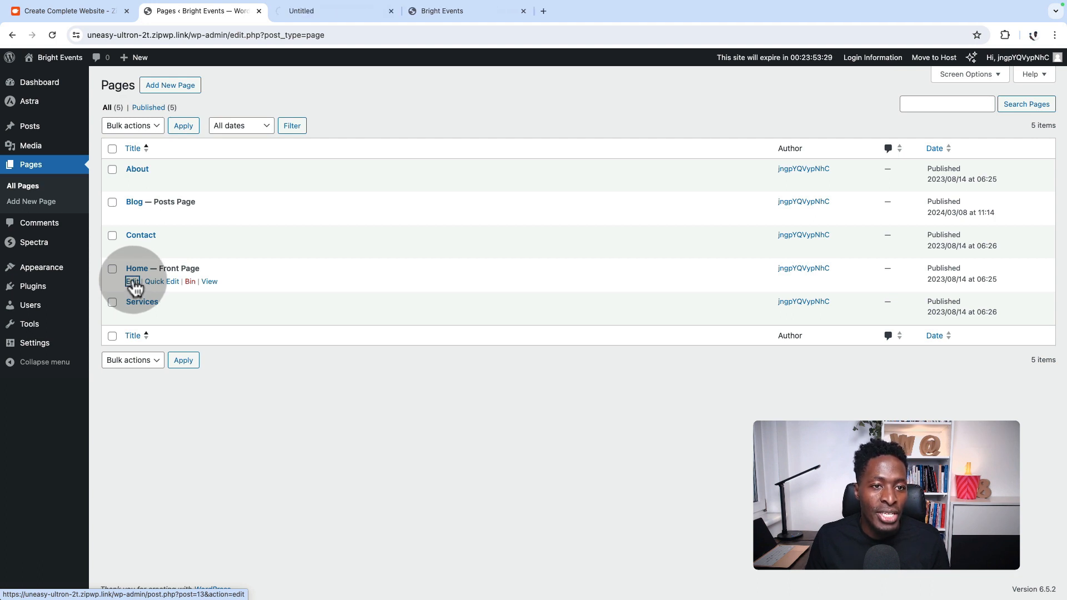
{"action": "left_click", "coordinate": [312, 11]}
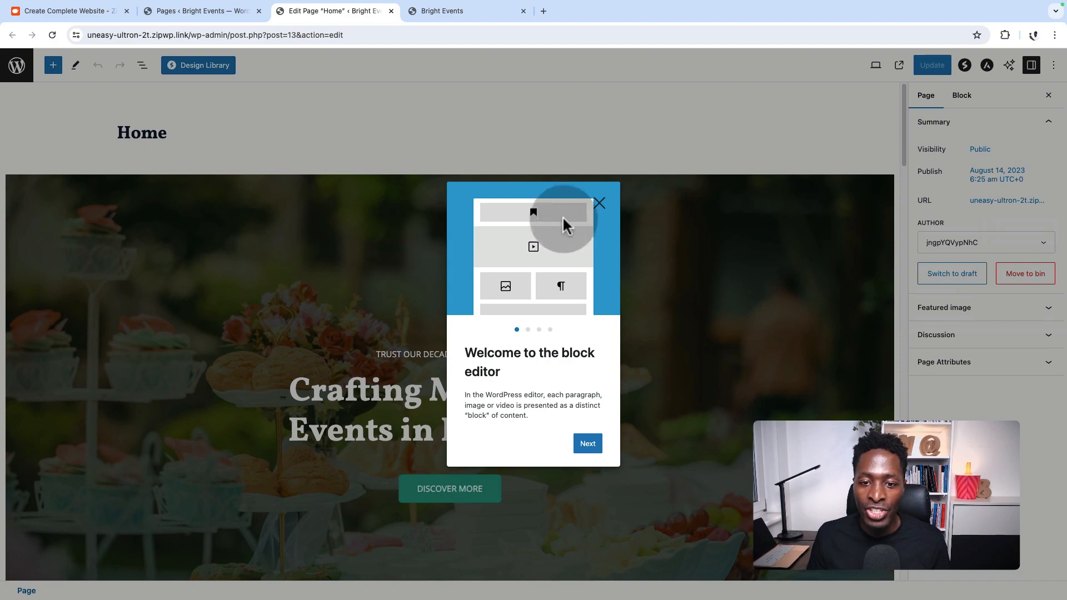
{"action": "left_click", "coordinate": [599, 203]}
- Look through the Home page's sections in the block editor, from the hero banner to the client testimonials
{"action": "scroll", "coordinate": [571, 389], "scroll_direction": "down", "scroll_amount": 10}
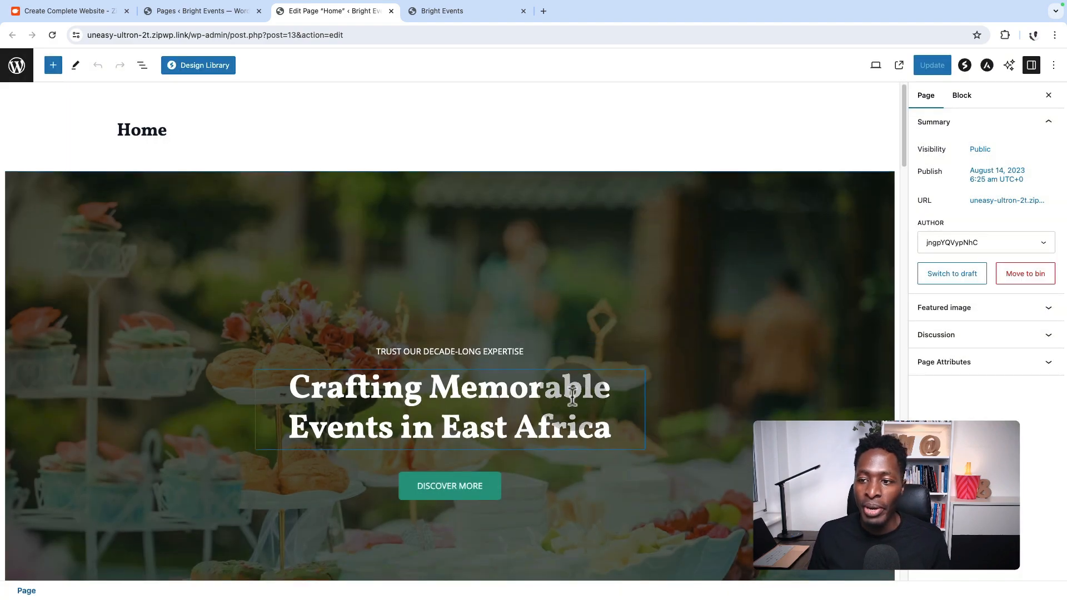
{"action": "scroll", "coordinate": [571, 389], "scroll_direction": "up", "scroll_amount": 10}
{"action": "scroll", "coordinate": [570, 388], "scroll_direction": "down", "scroll_amount": 13}
{"action": "scroll", "coordinate": [570, 389], "scroll_direction": "down", "scroll_amount": 12}
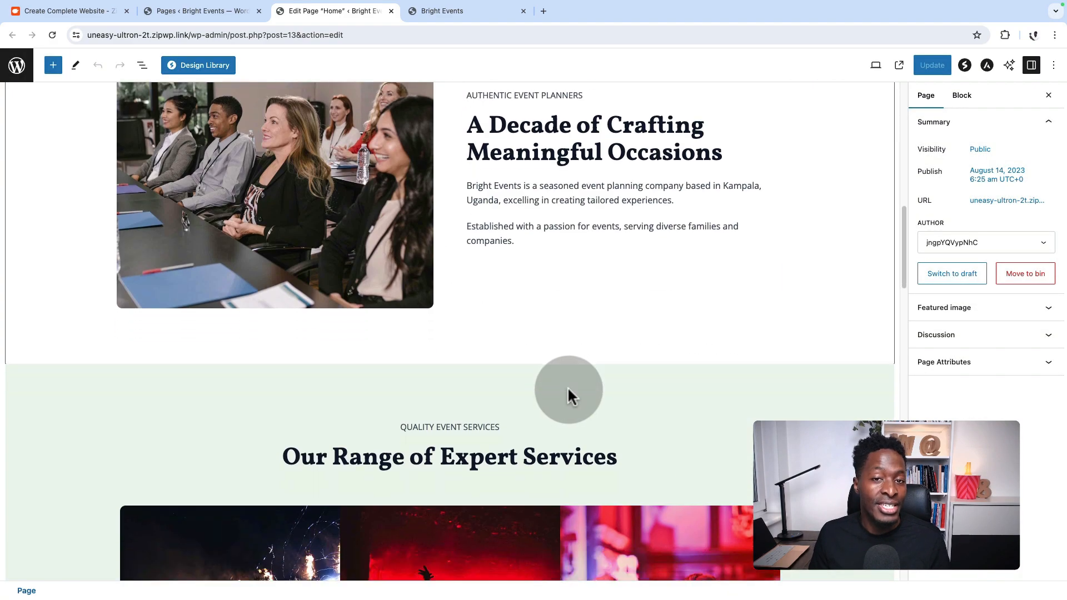
{"action": "scroll", "coordinate": [569, 386], "scroll_direction": "down", "scroll_amount": 7}
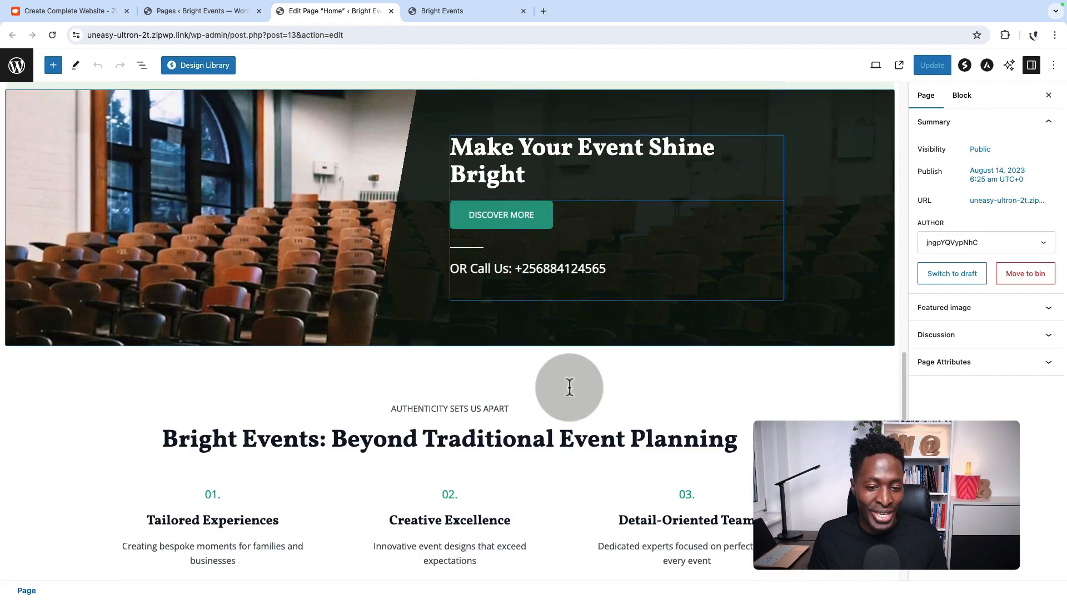
{"action": "left_click", "coordinate": [568, 383]}
{"action": "scroll", "coordinate": [558, 366], "scroll_direction": "down", "scroll_amount": 12}
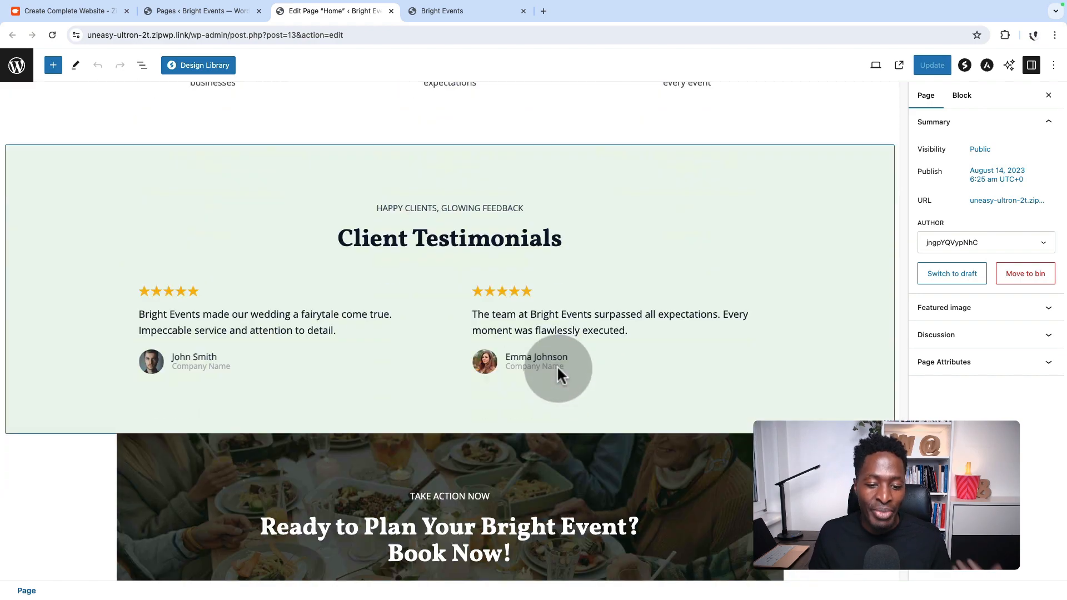
{"action": "left_click", "coordinate": [557, 372]}
{"action": "scroll", "coordinate": [558, 372], "scroll_direction": "up", "scroll_amount": 5}
{"action": "scroll", "coordinate": [557, 372], "scroll_direction": "up", "scroll_amount": 10}
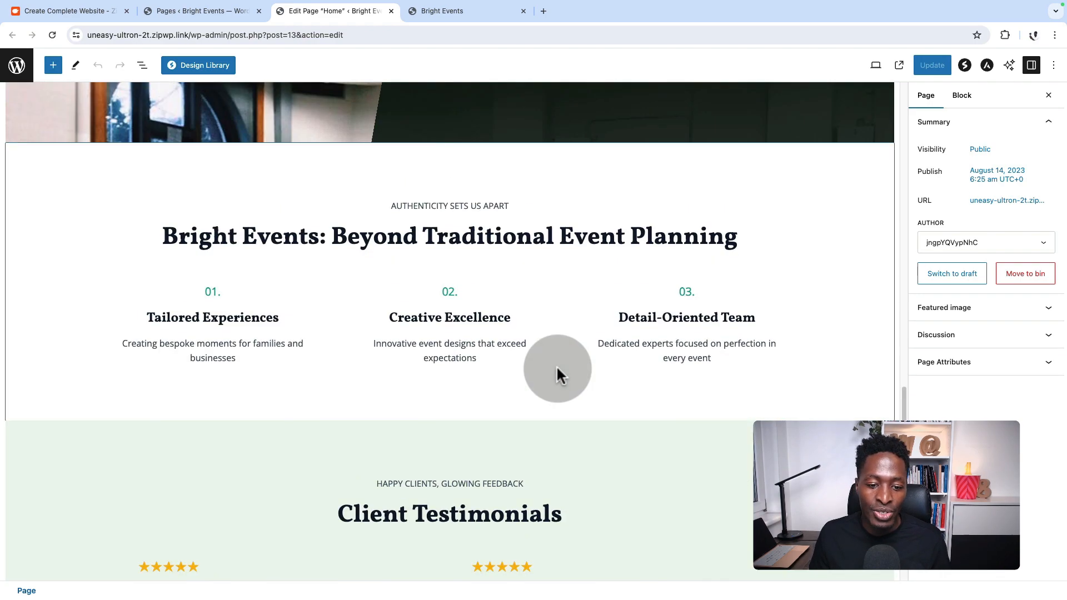
- Have the AI assistant lengthen the "Make Your Event Shine Bright" heading and replace it with the generated text
{"action": "left_click", "coordinate": [607, 396]}
{"action": "left_click", "coordinate": [606, 389]}
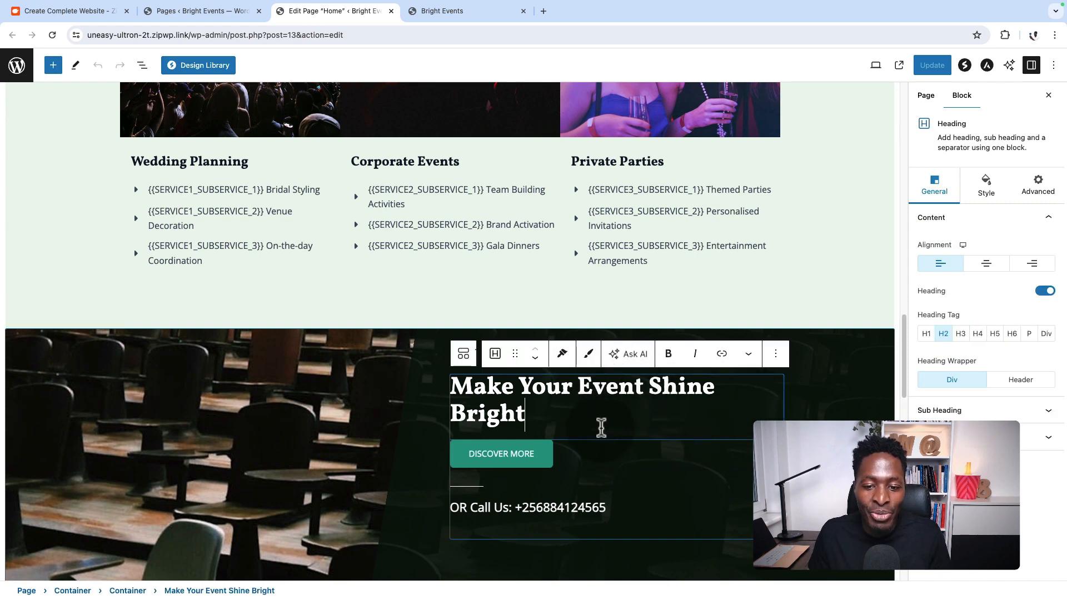
{"action": "left_click", "coordinate": [617, 354]}
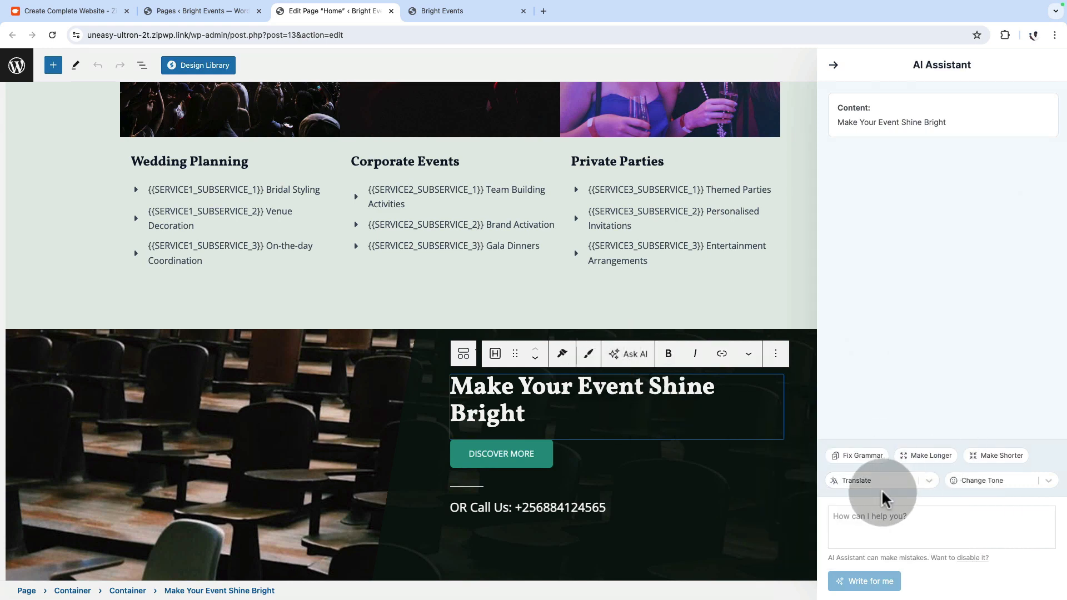
{"action": "left_click", "coordinate": [931, 457]}
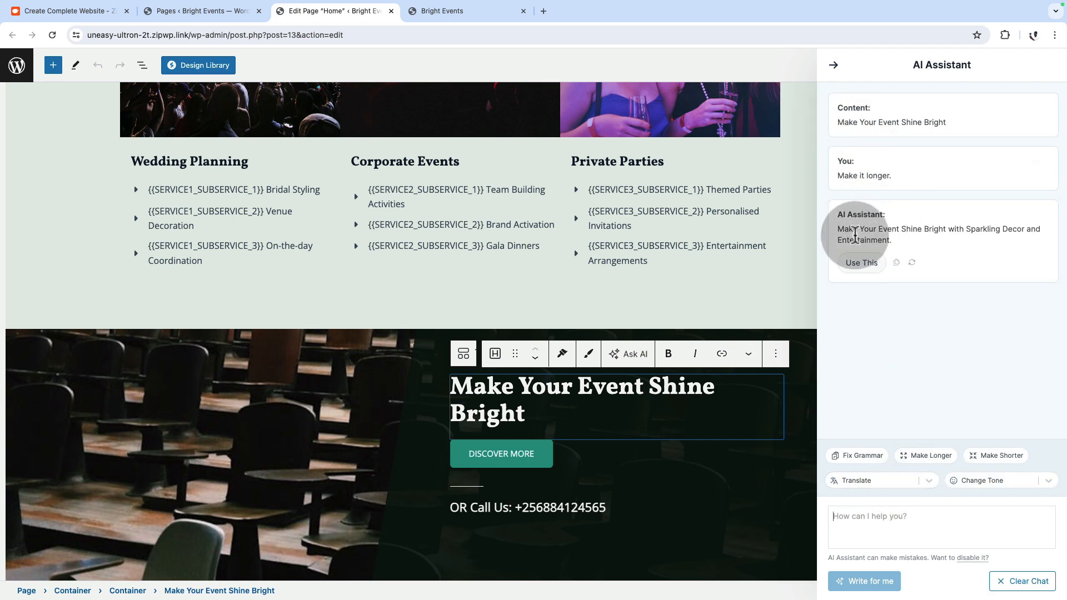
{"action": "left_click", "coordinate": [862, 262]}
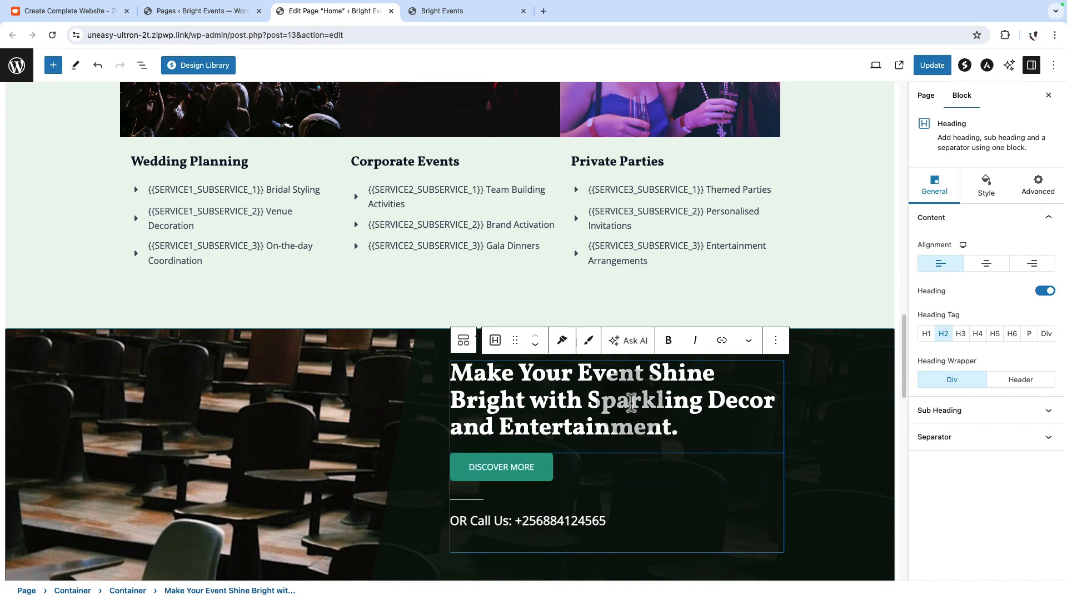
{"action": "scroll", "coordinate": [616, 444], "scroll_direction": "down", "scroll_amount": 2}
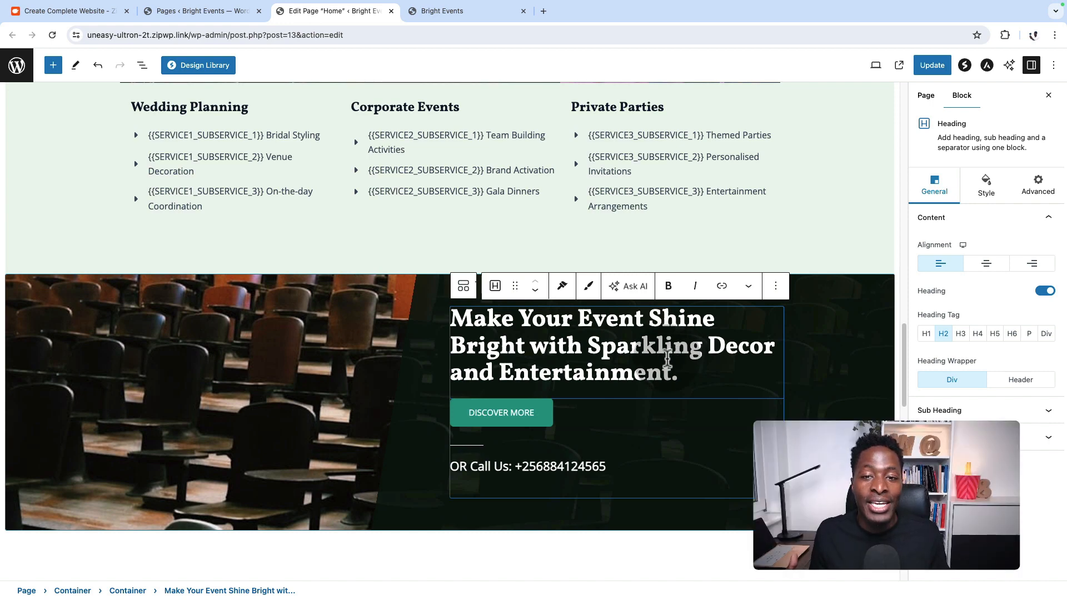
- Select the container of the "Make Your Event Shine Bright" section, expand its layout settings, and check the editor options
{"action": "left_click", "coordinate": [410, 314]}
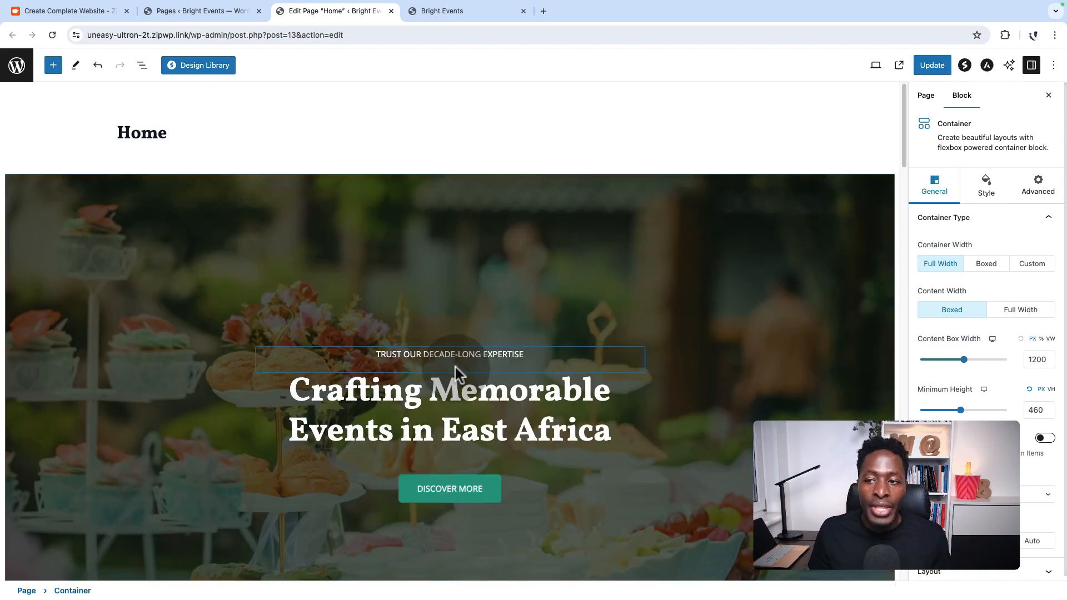
{"action": "scroll", "coordinate": [656, 387], "scroll_direction": "down", "scroll_amount": 10}
{"action": "scroll", "coordinate": [656, 387], "scroll_direction": "up", "scroll_amount": 10}
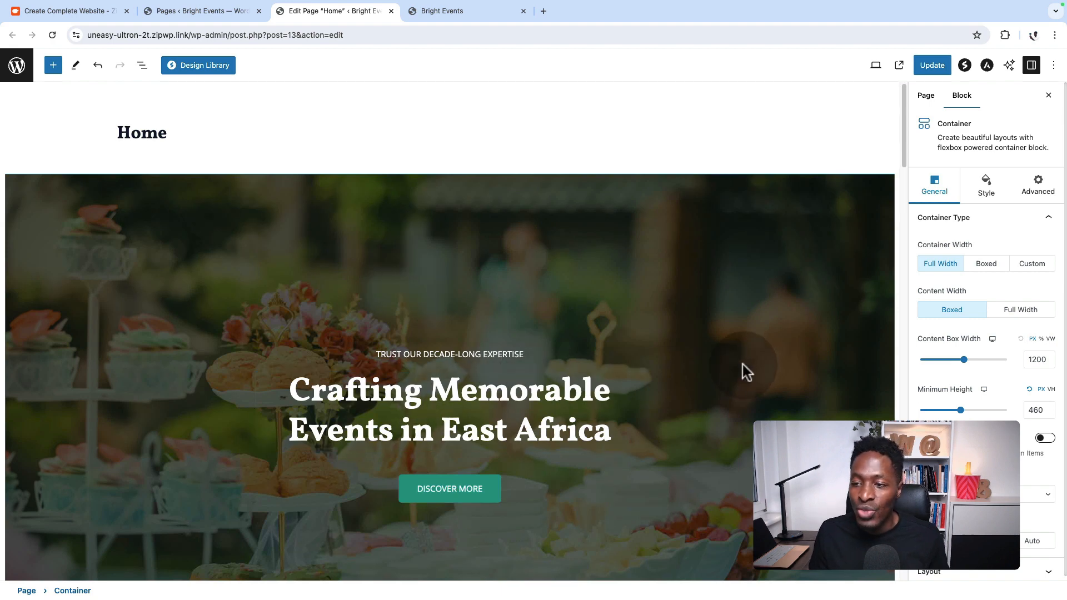
{"action": "left_click", "coordinate": [1025, 573]}
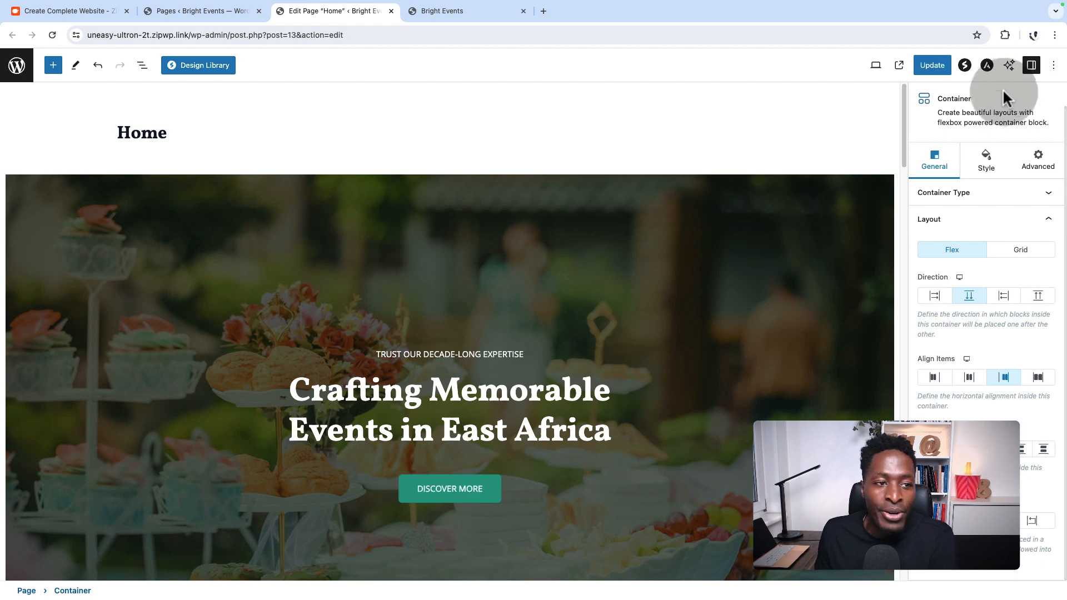
{"action": "left_click", "coordinate": [1055, 67]}
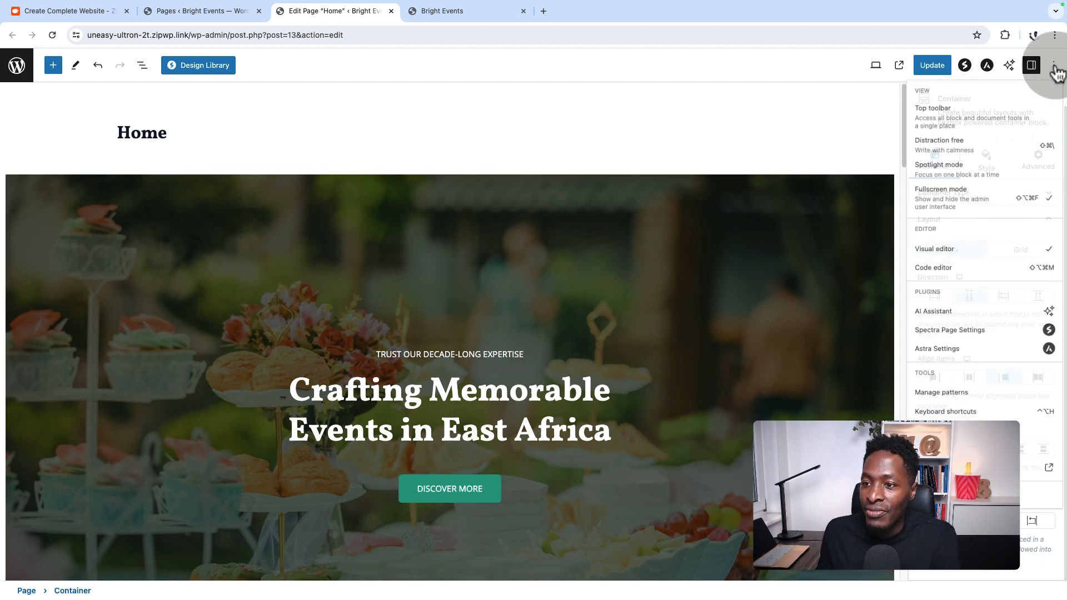
{"action": "left_click", "coordinate": [1054, 67]}
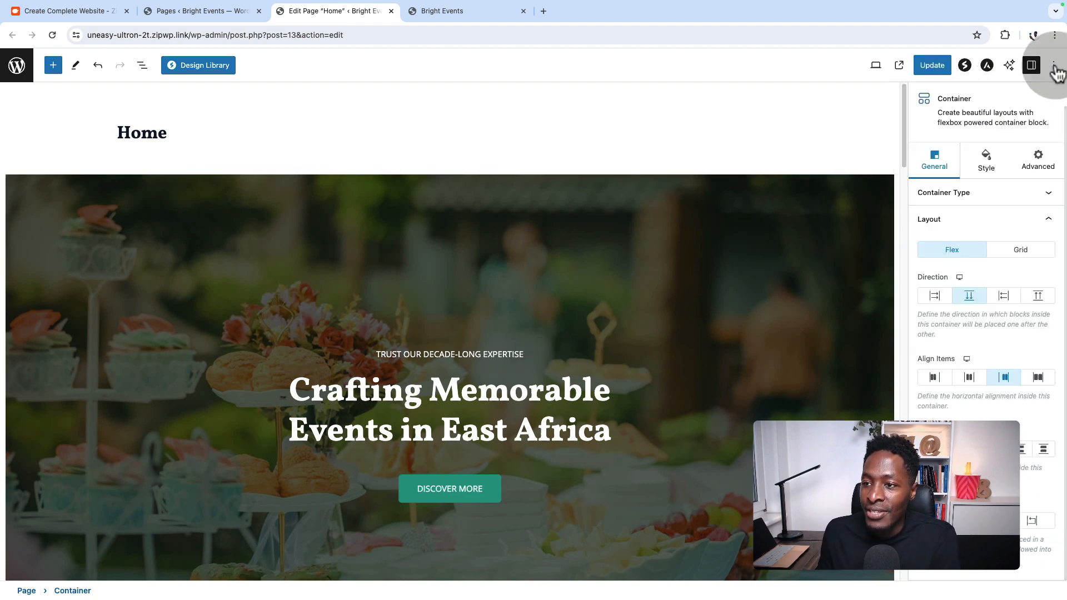
- Preview the Home page in the mobile layout and in the tablet layout, looking through its sections
{"action": "left_click", "coordinate": [877, 67]}
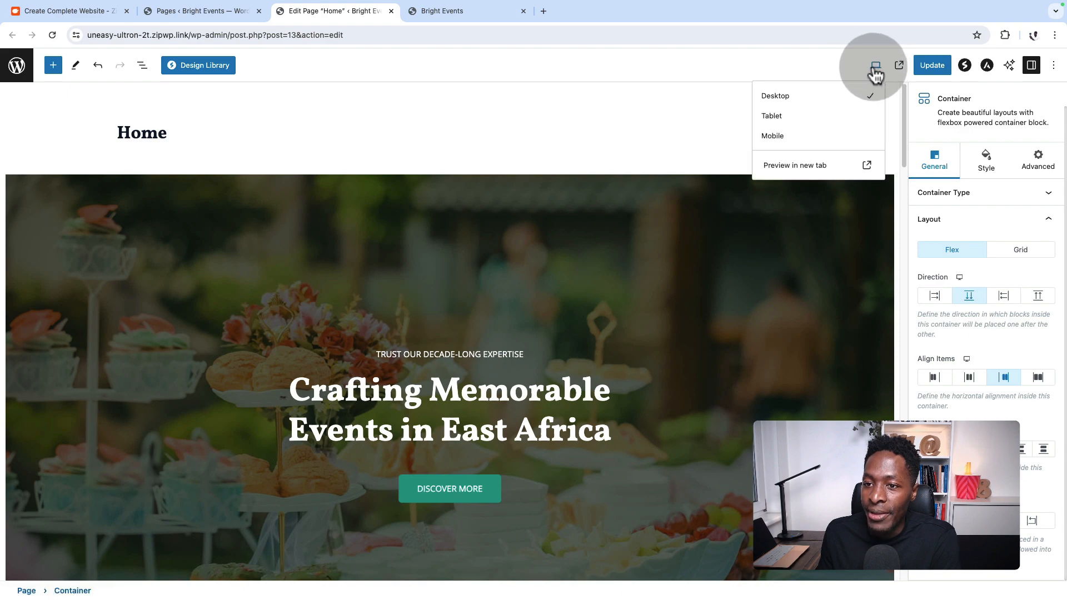
{"action": "left_click", "coordinate": [795, 143]}
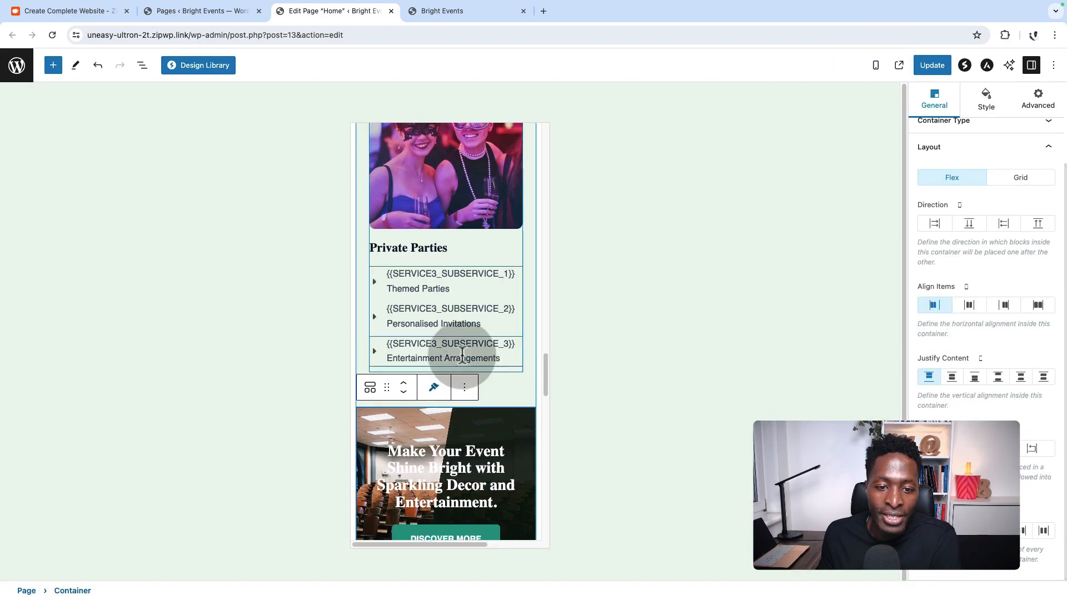
{"action": "scroll", "coordinate": [474, 334], "scroll_direction": "down", "scroll_amount": 3}
{"action": "scroll", "coordinate": [474, 333], "scroll_direction": "down", "scroll_amount": 10}
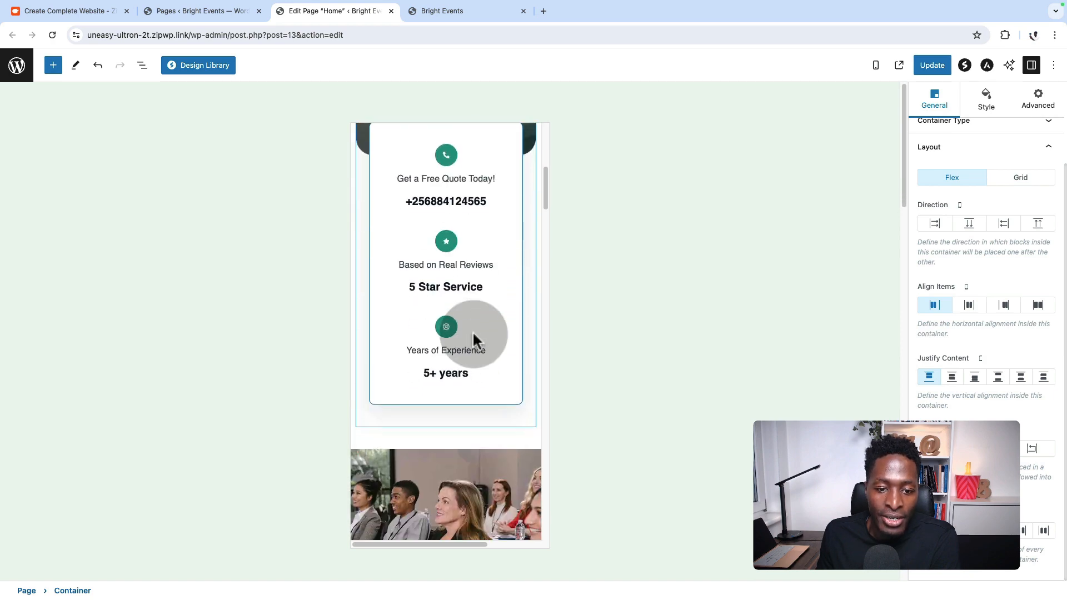
{"action": "scroll", "coordinate": [474, 333], "scroll_direction": "down", "scroll_amount": 10}
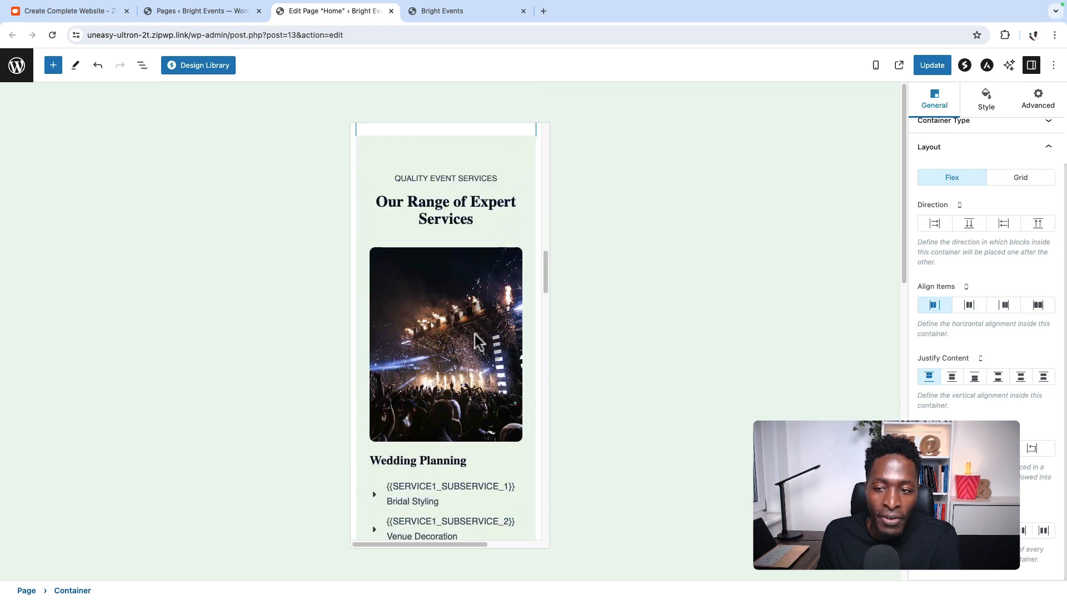
{"action": "left_click", "coordinate": [877, 66]}
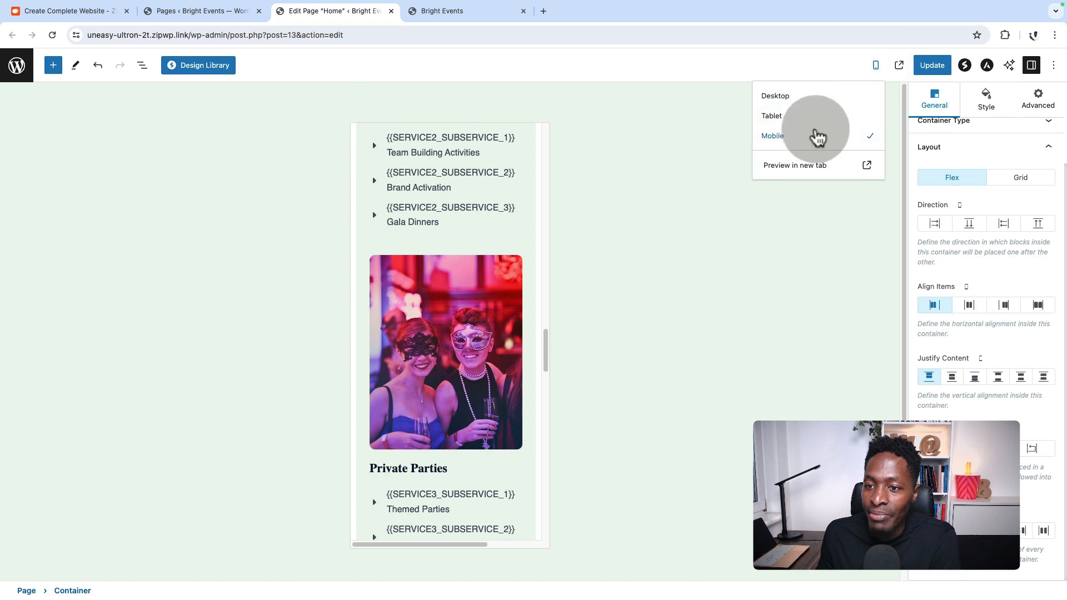
{"action": "left_click", "coordinate": [807, 116]}
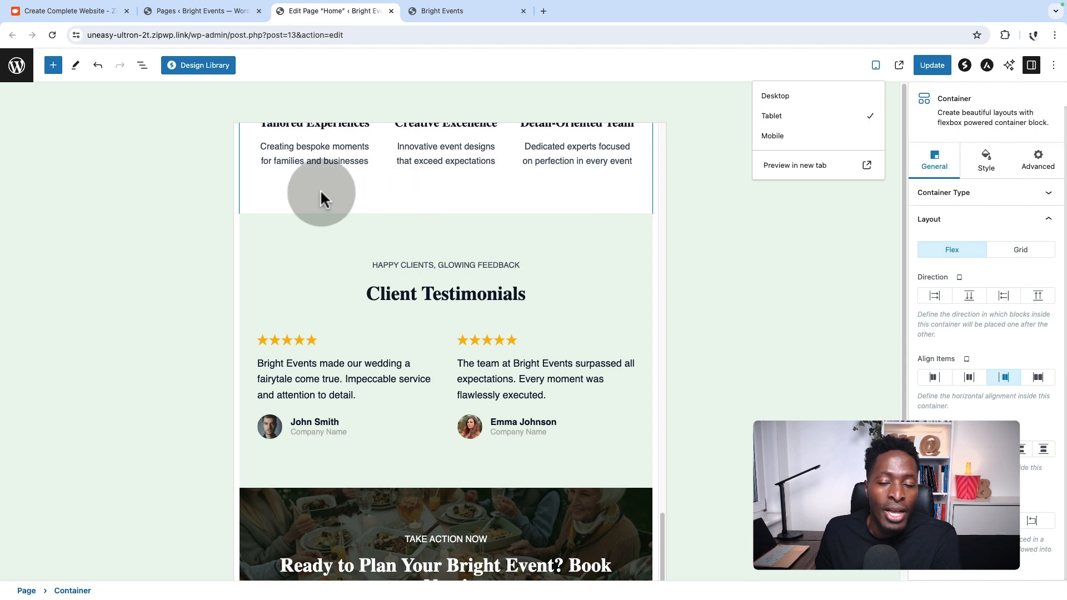
- Update the Home page and check the lengthened "Make Your Event Shine Bright" heading on the reloaded live site
{"action": "left_click", "coordinate": [932, 66]}
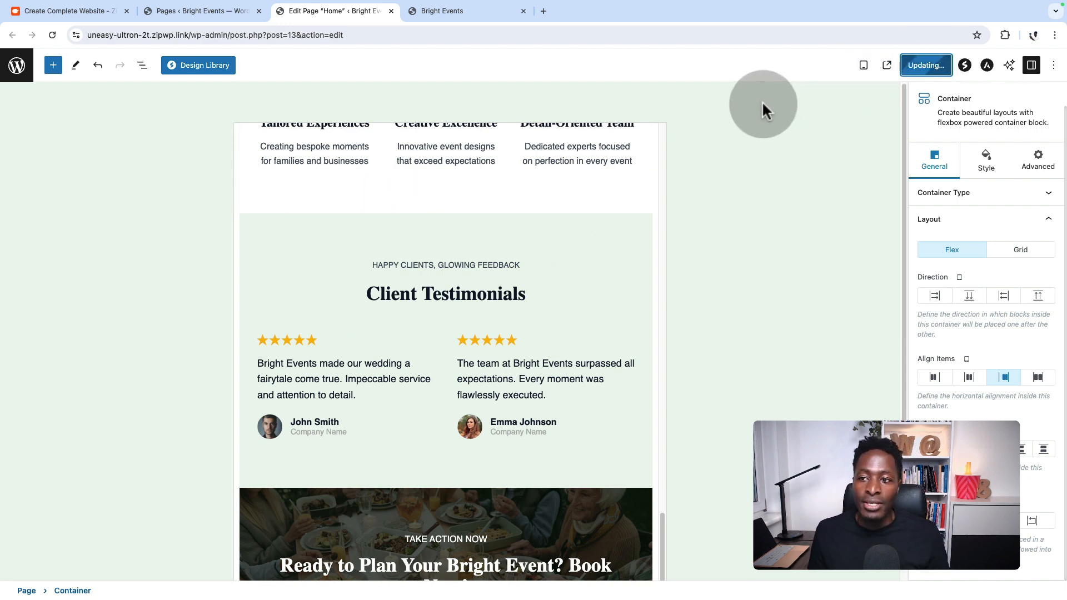
{"action": "left_click", "coordinate": [442, 11]}
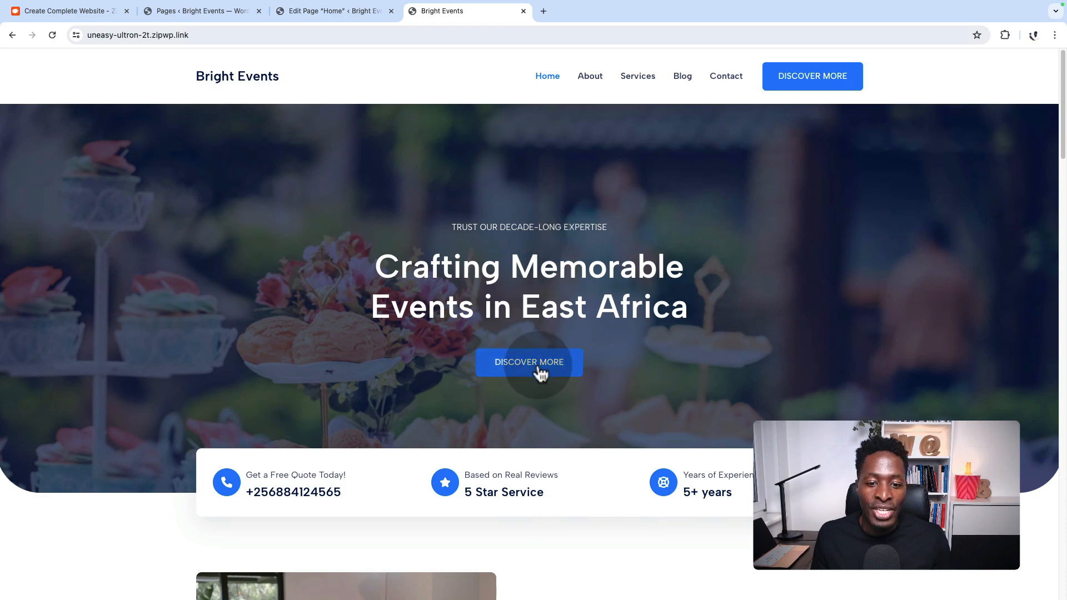
{"action": "scroll", "coordinate": [556, 376], "scroll_direction": "down", "scroll_amount": 9}
{"action": "scroll", "coordinate": [556, 376], "scroll_direction": "down", "scroll_amount": 15}
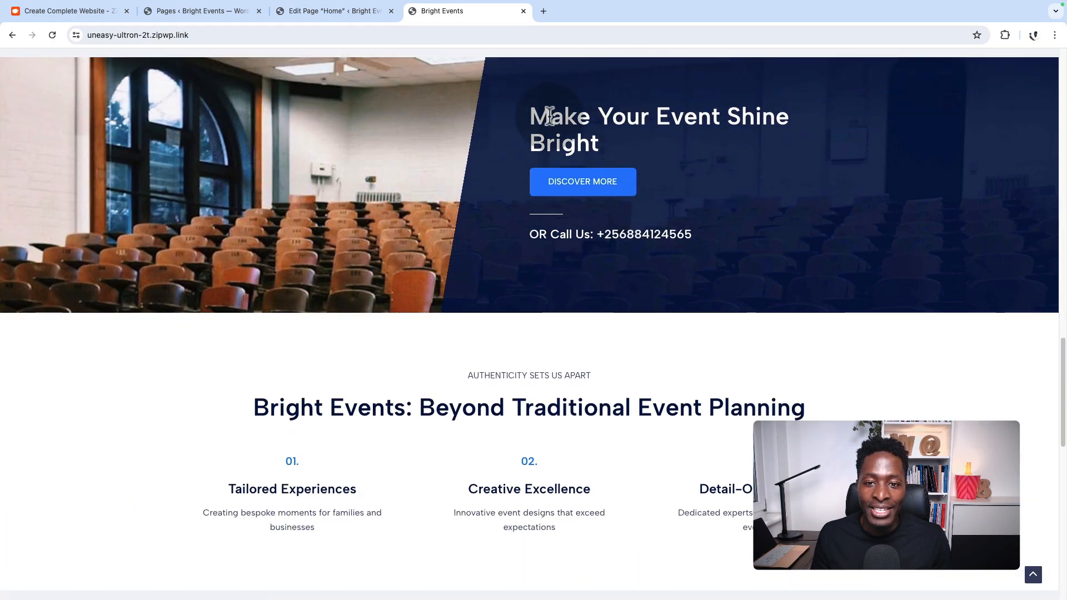
{"action": "left_click_drag", "start_coordinate": [549, 116], "coordinate": [657, 141]}
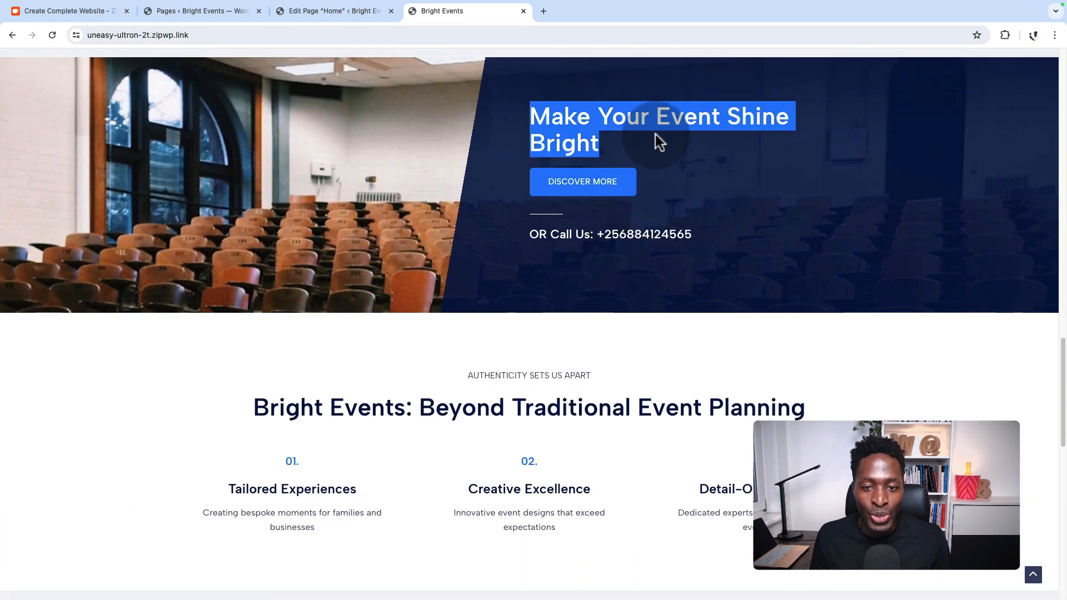
{"action": "left_click", "coordinate": [572, 149]}
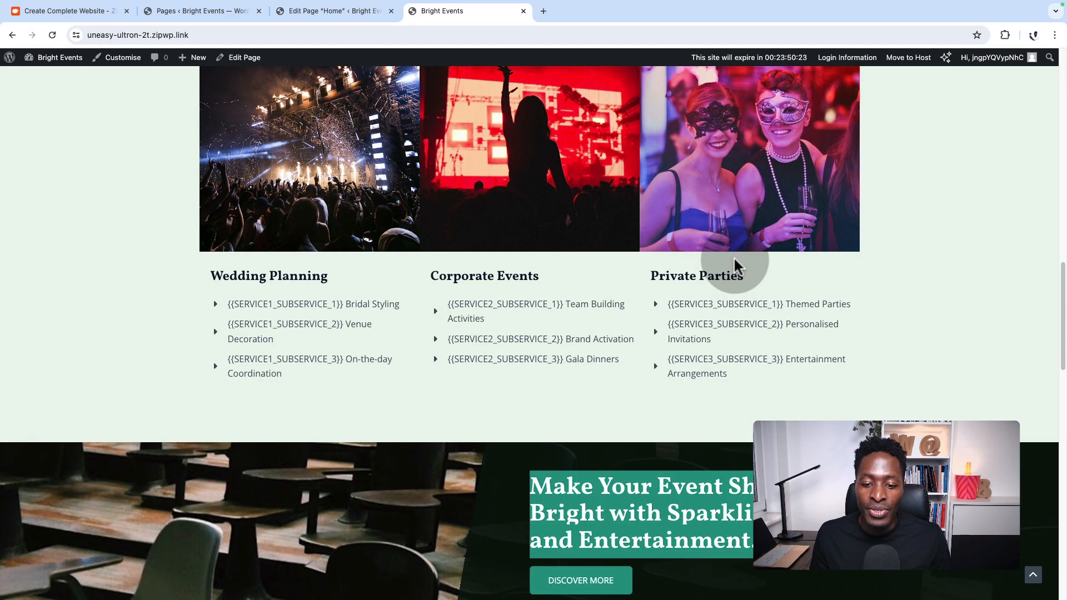
{"action": "scroll", "coordinate": [734, 257], "scroll_direction": "down", "scroll_amount": 6}
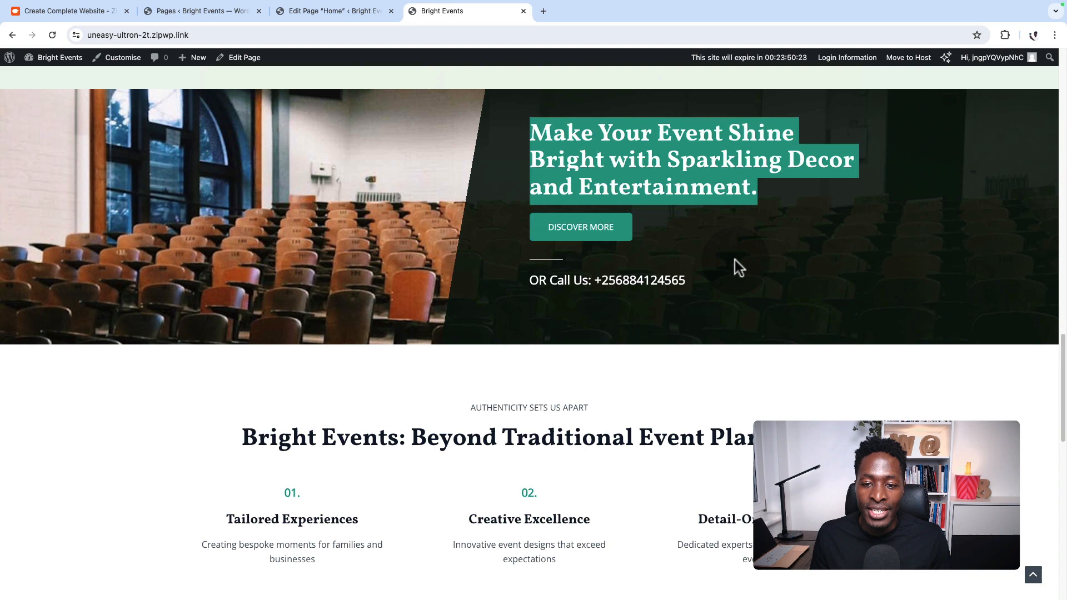
{"action": "left_click", "coordinate": [568, 144]}
{"action": "left_click_drag", "start_coordinate": [531, 127], "coordinate": [850, 161]}
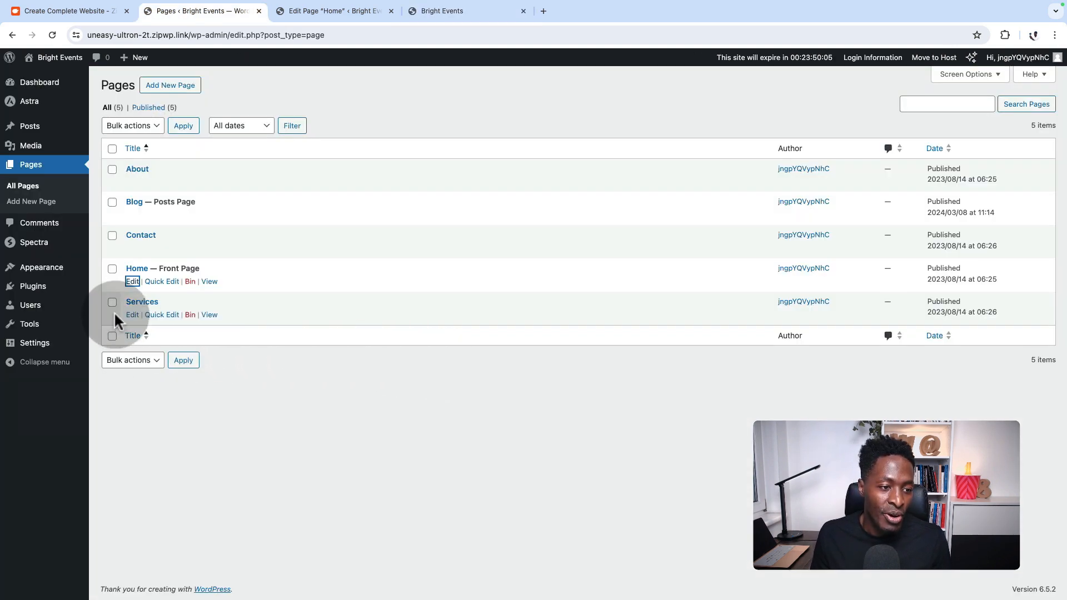
- View the installed themes and the installed plugins in the WordPress dashboard
{"action": "mouse_move", "coordinate": [48, 272]}
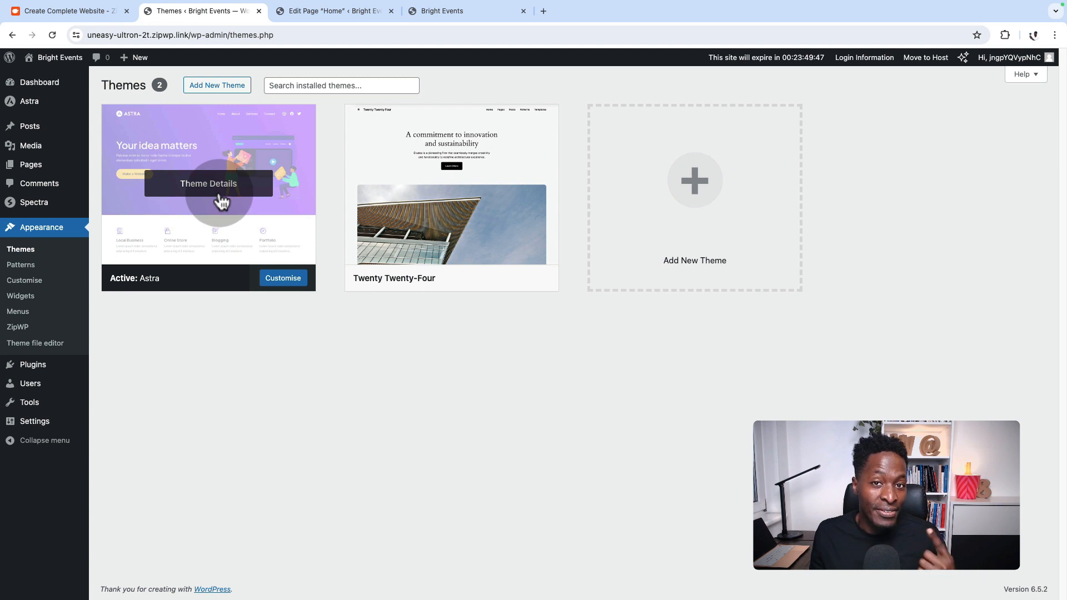
{"action": "mouse_move", "coordinate": [47, 210]}
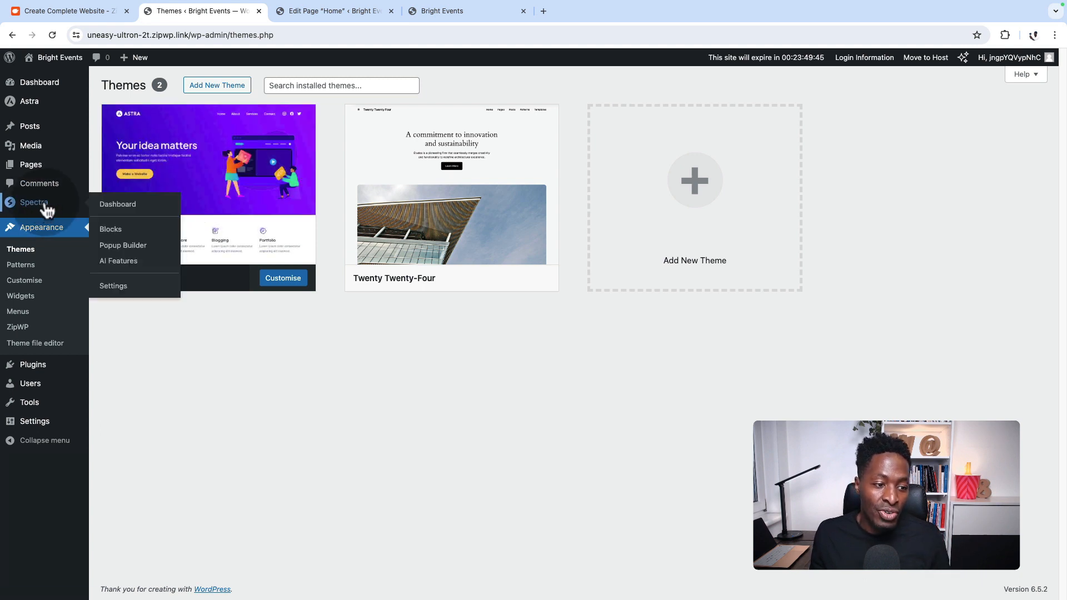
{"action": "mouse_move", "coordinate": [34, 372]}
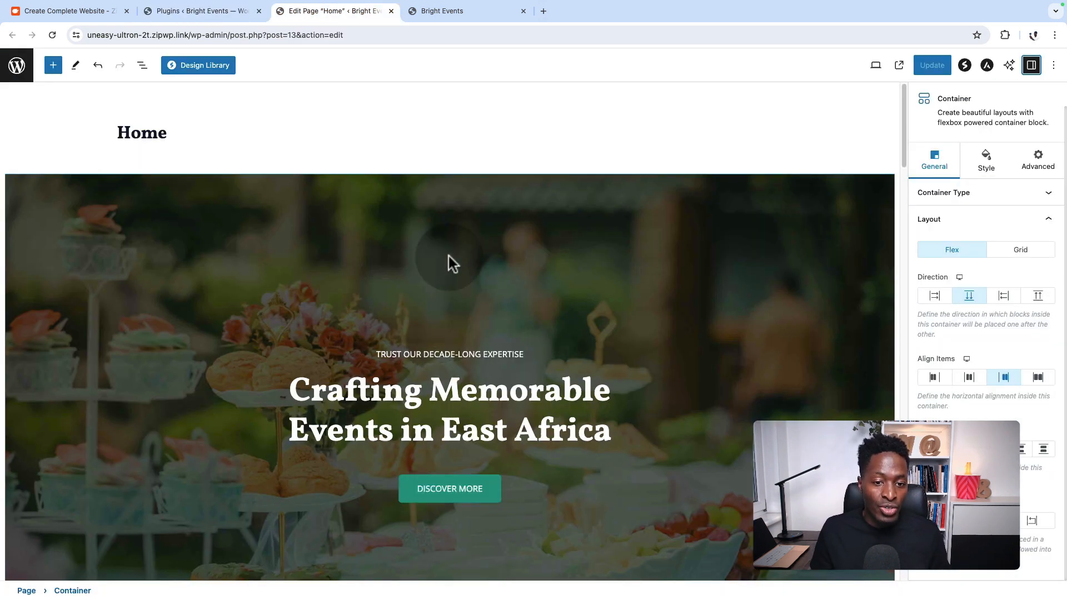
- Return to the Home page in the block editor and look at its hero banner and services section
{"action": "left_click", "coordinate": [444, 433]}
{"action": "scroll", "coordinate": [504, 415], "scroll_direction": "down", "scroll_amount": 5}
{"action": "scroll", "coordinate": [503, 410], "scroll_direction": "down", "scroll_amount": 15}
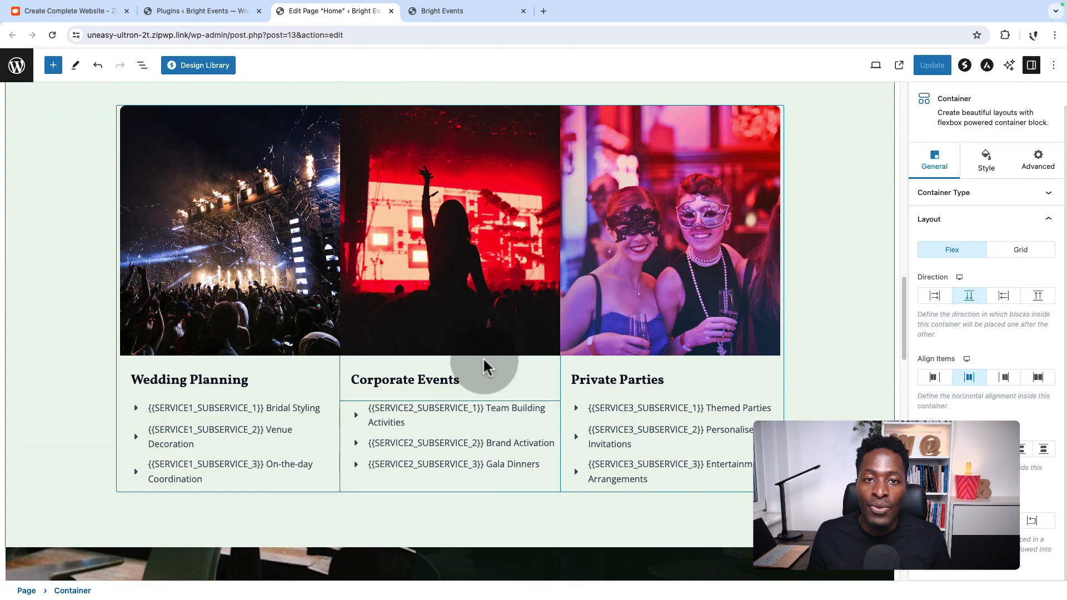
- Go back to the WordPress dashboard and review the site's General Settings
{"action": "left_click", "coordinate": [199, 15]}
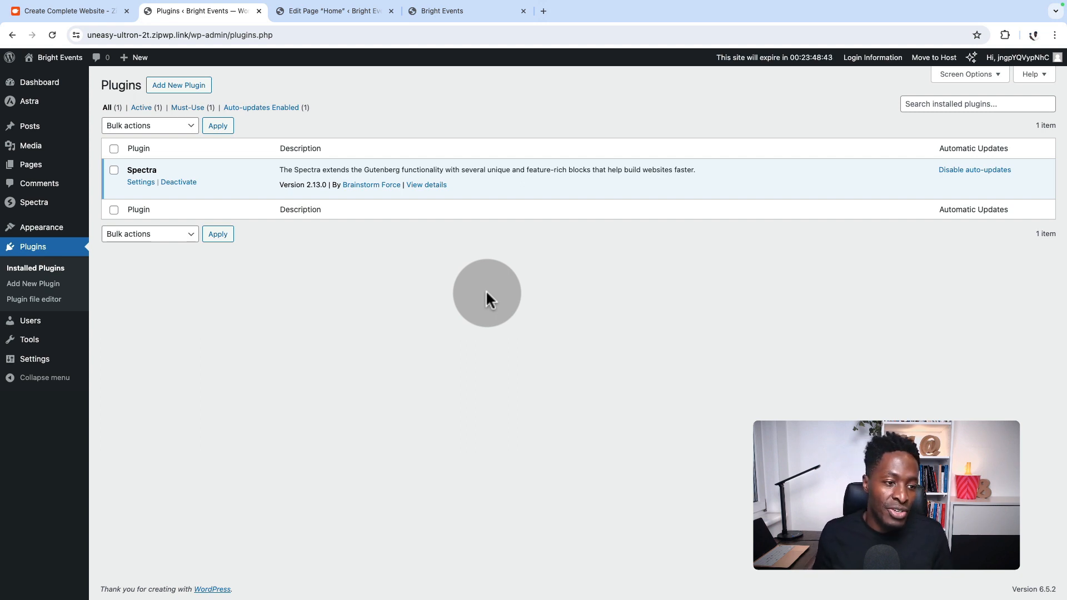
{"action": "left_click", "coordinate": [36, 361]}
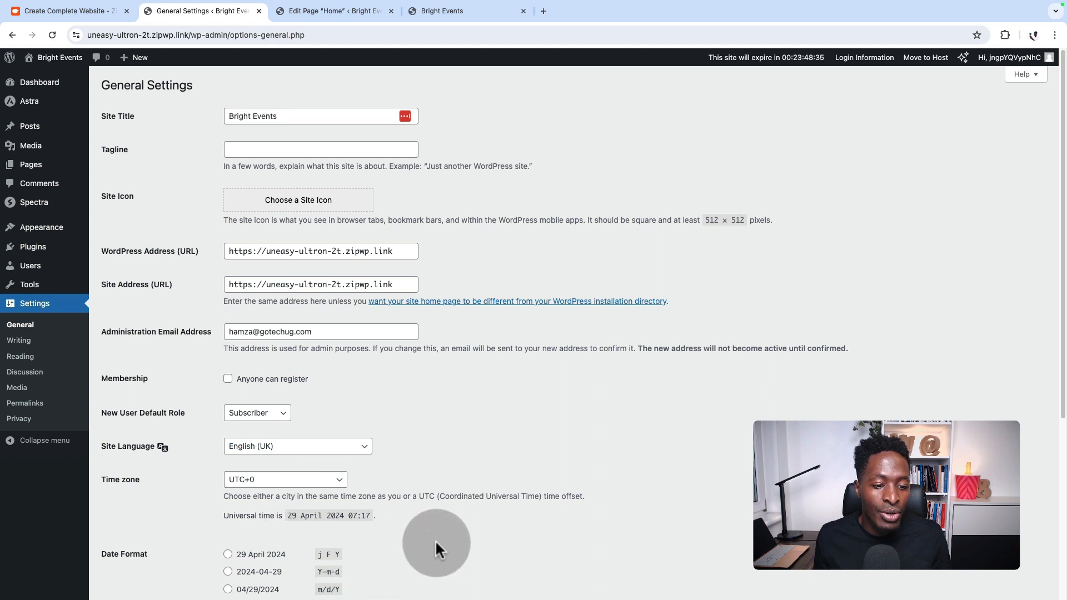
{"action": "scroll", "coordinate": [436, 542], "scroll_direction": "down", "scroll_amount": 2}
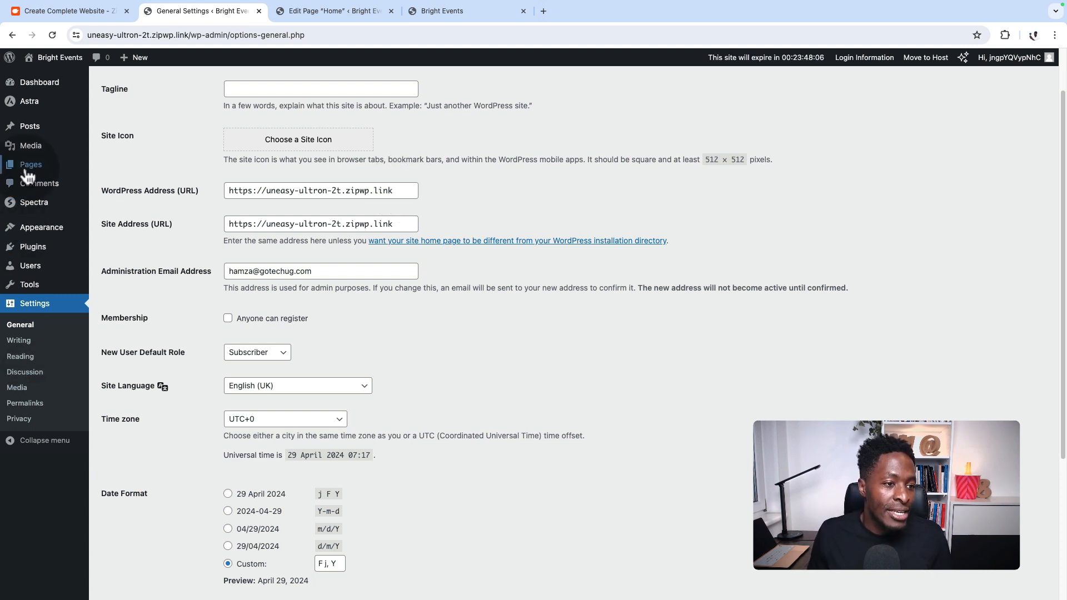
- View the images in the site's Media Library and return to the dashboard home
{"action": "mouse_move", "coordinate": [51, 237]}
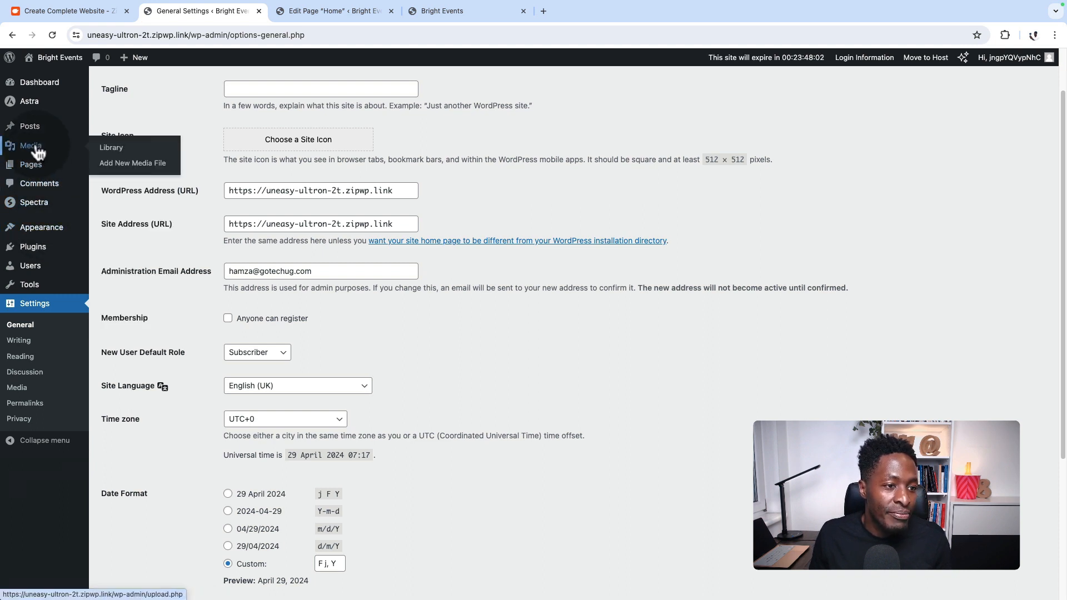
{"action": "left_click", "coordinate": [125, 147]}
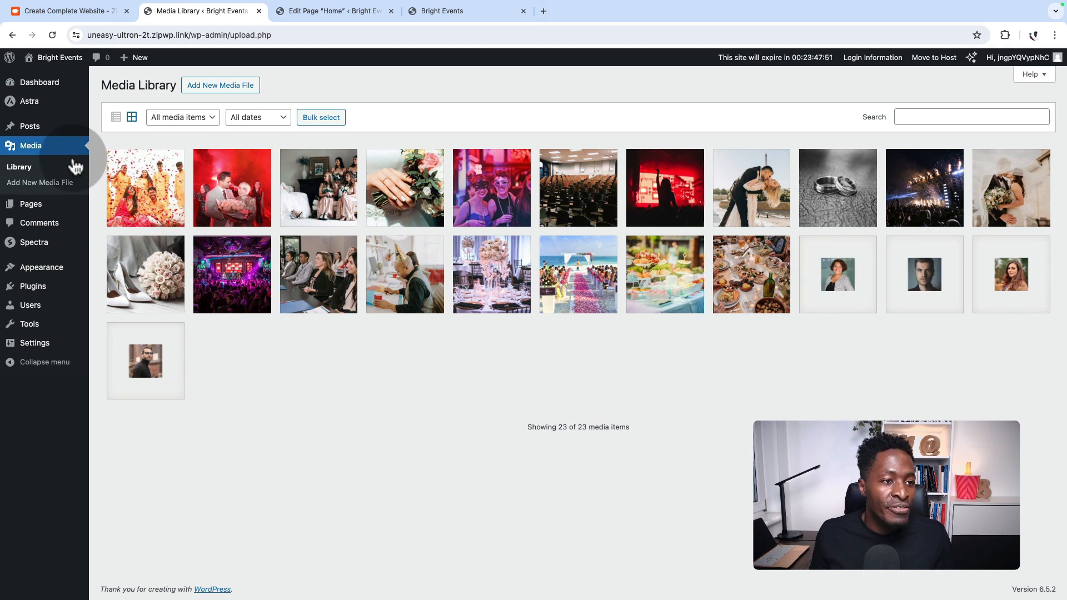
{"action": "left_click", "coordinate": [39, 81]}
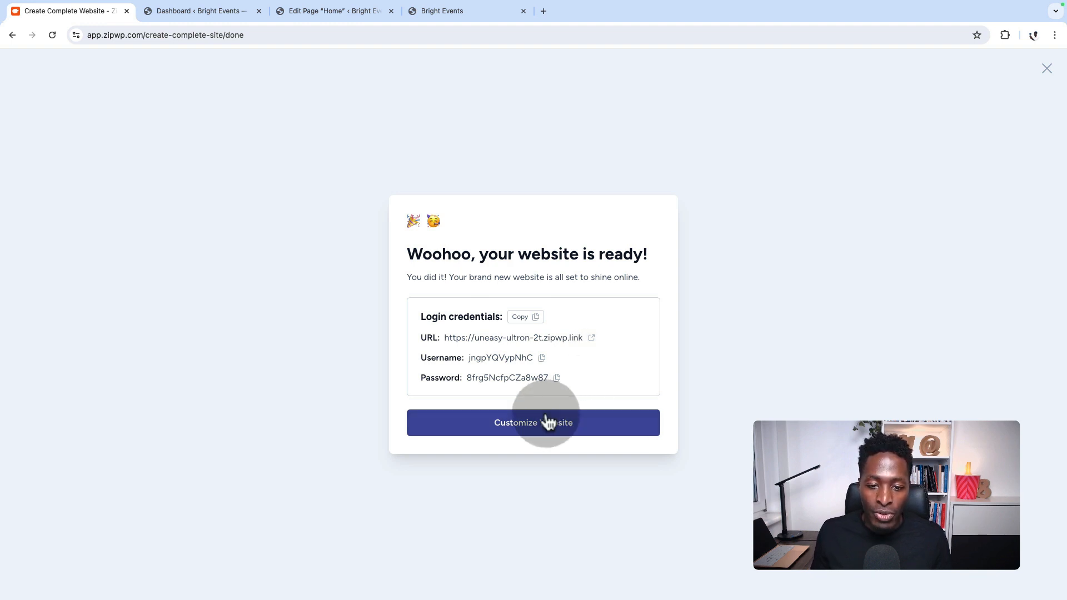
- Switch to ZipWP, dismiss the message that the website is ready, and open the list of all sites
{"action": "left_click", "coordinate": [1047, 68]}
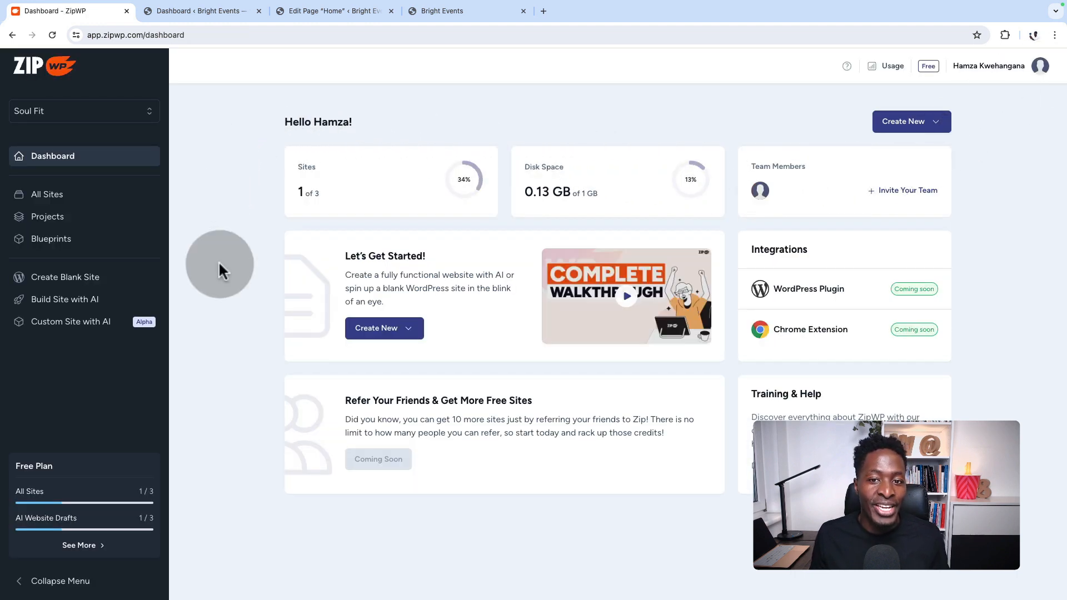
{"action": "left_click", "coordinate": [61, 199]}
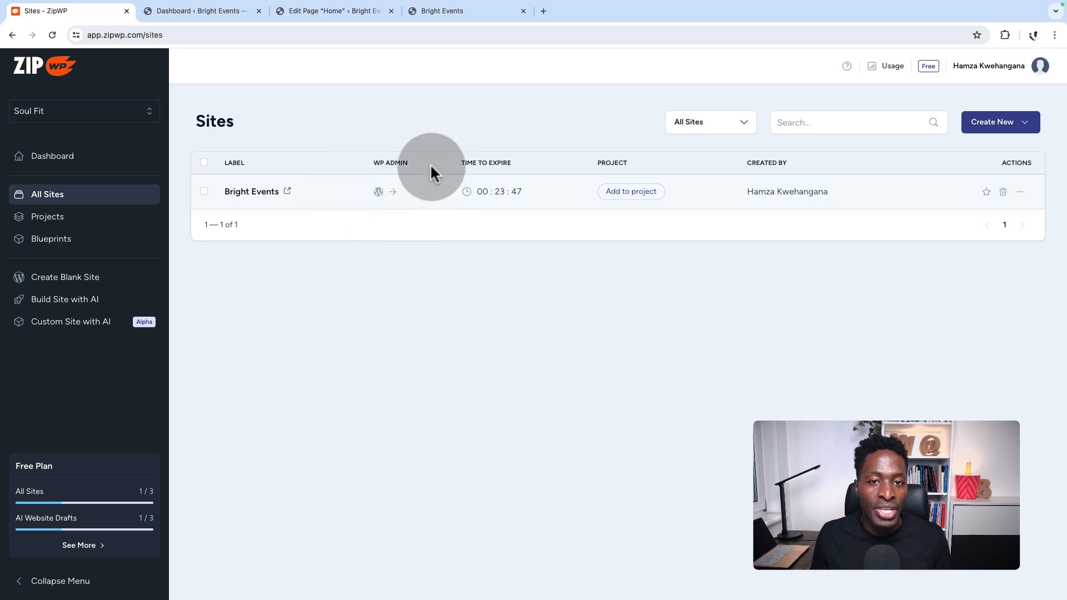
- Close the Home page editor and dashboard tabs, and reopen the WordPress admin of Bright Events from the ZipWP sites list
{"action": "left_click", "coordinate": [195, 10]}
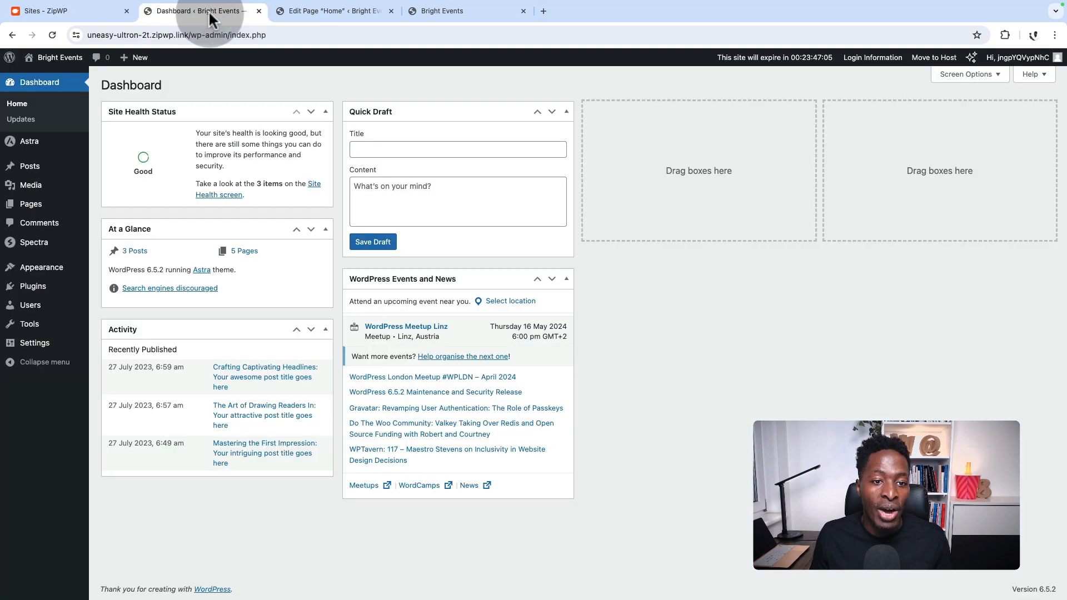
{"action": "left_click", "coordinate": [312, 12]}
{"action": "key", "text": "ctrl+Tab"}
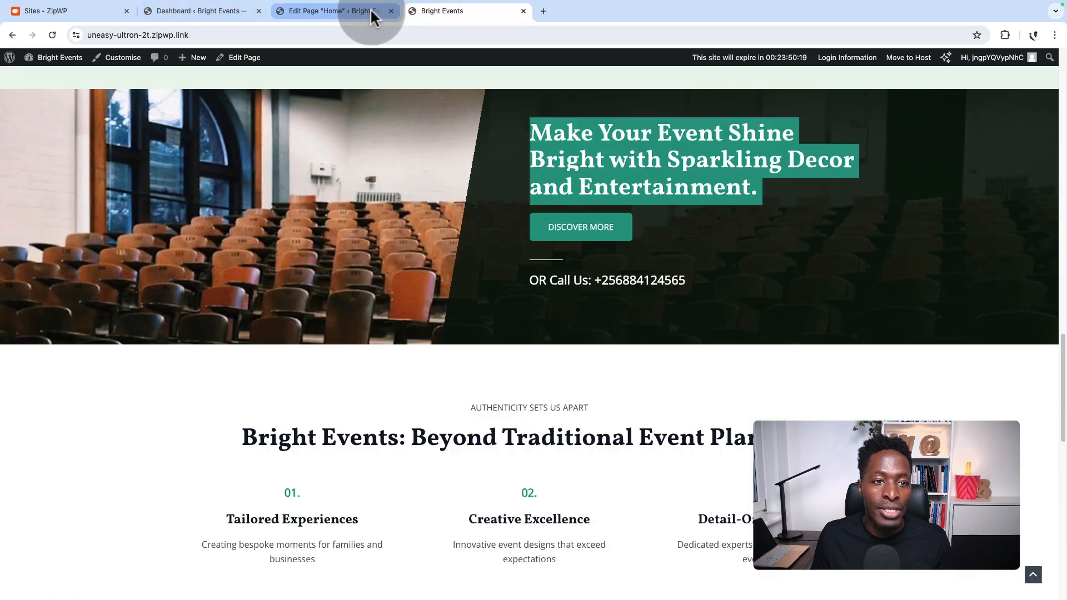
{"action": "left_click", "coordinate": [391, 11]}
{"action": "left_click", "coordinate": [259, 11]}
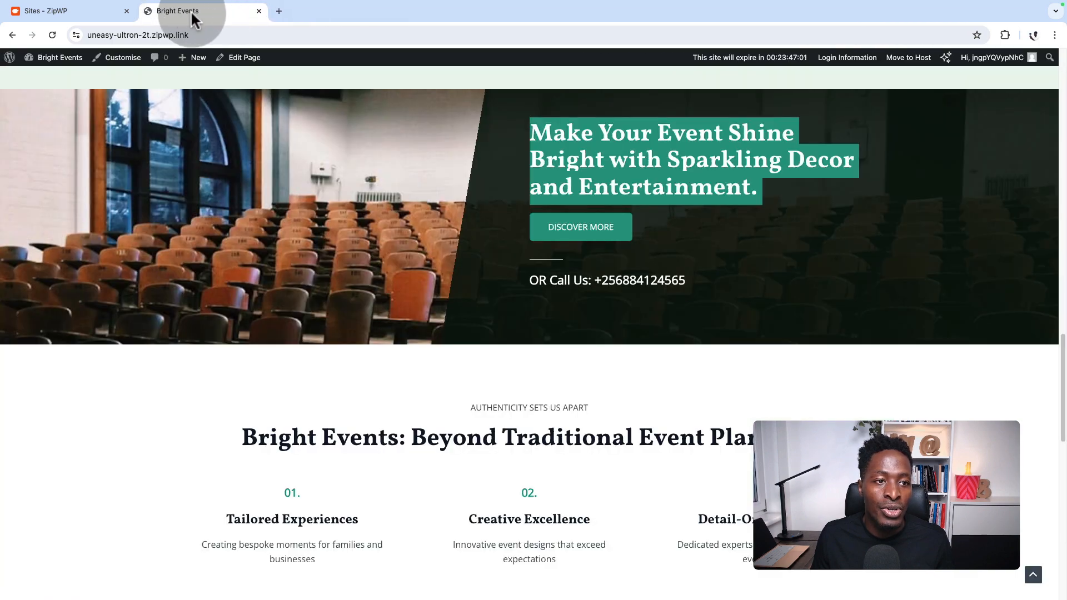
{"action": "left_click", "coordinate": [85, 12]}
{"action": "left_click", "coordinate": [379, 192]}
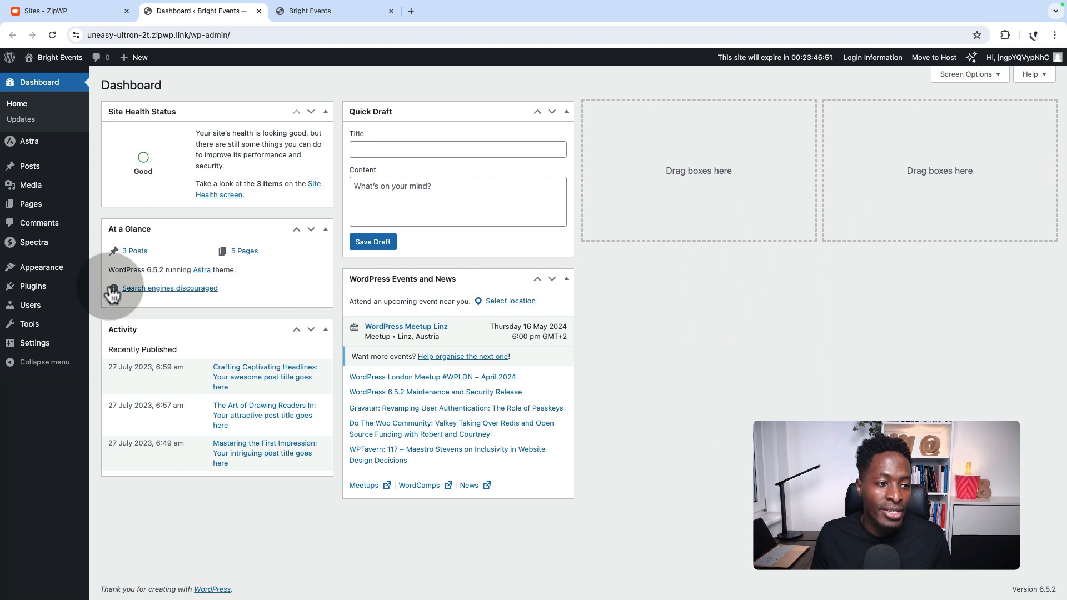
{"action": "mouse_move", "coordinate": [29, 209]}
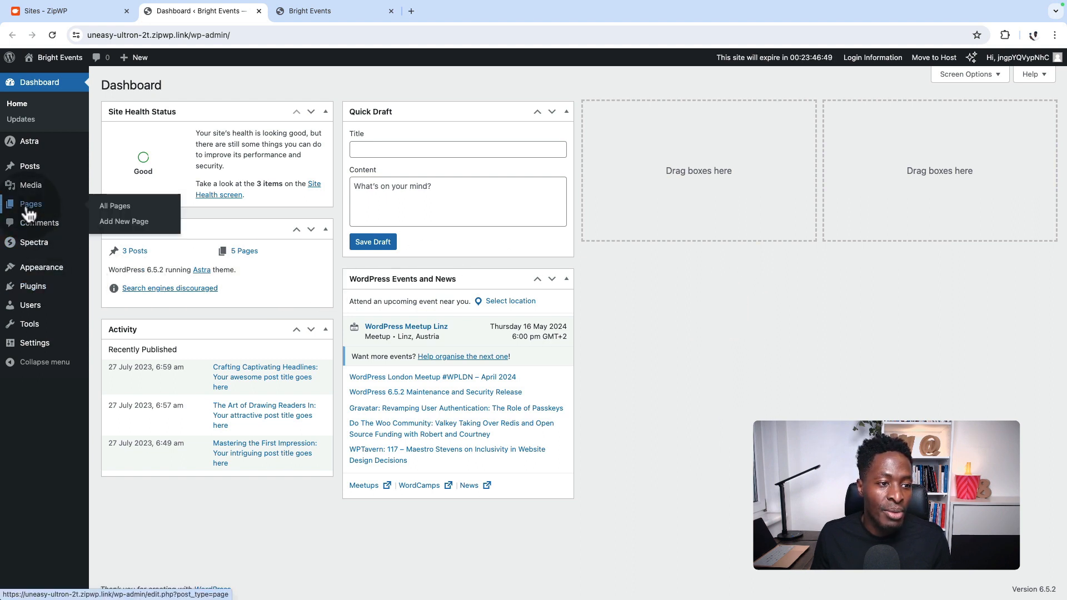
- View the list of all pages on the Bright Events site and open its Media Library
{"action": "left_click", "coordinate": [115, 208]}
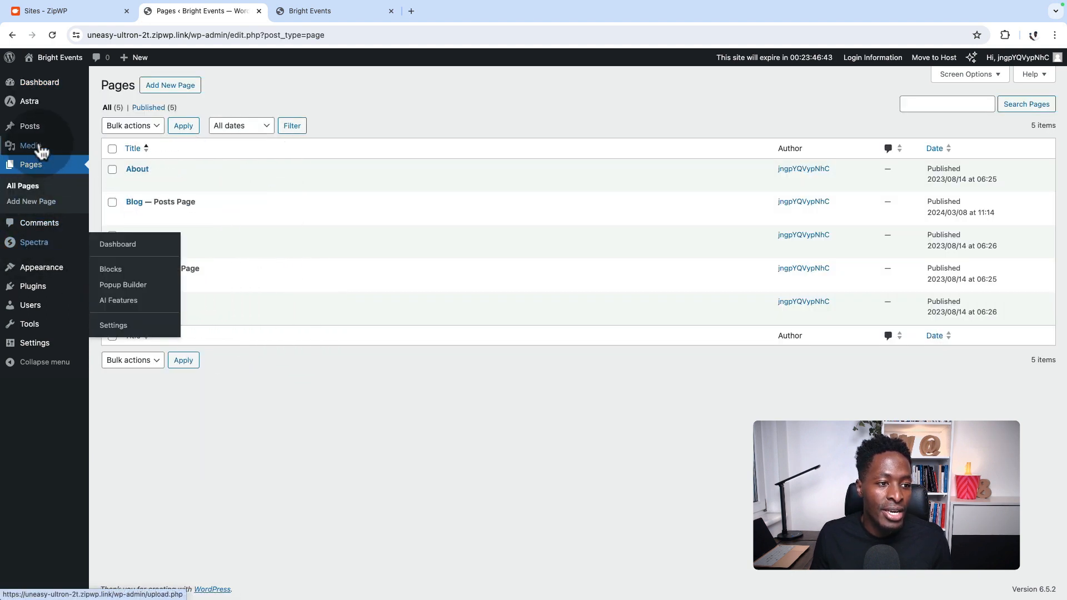
{"action": "left_click", "coordinate": [113, 147]}
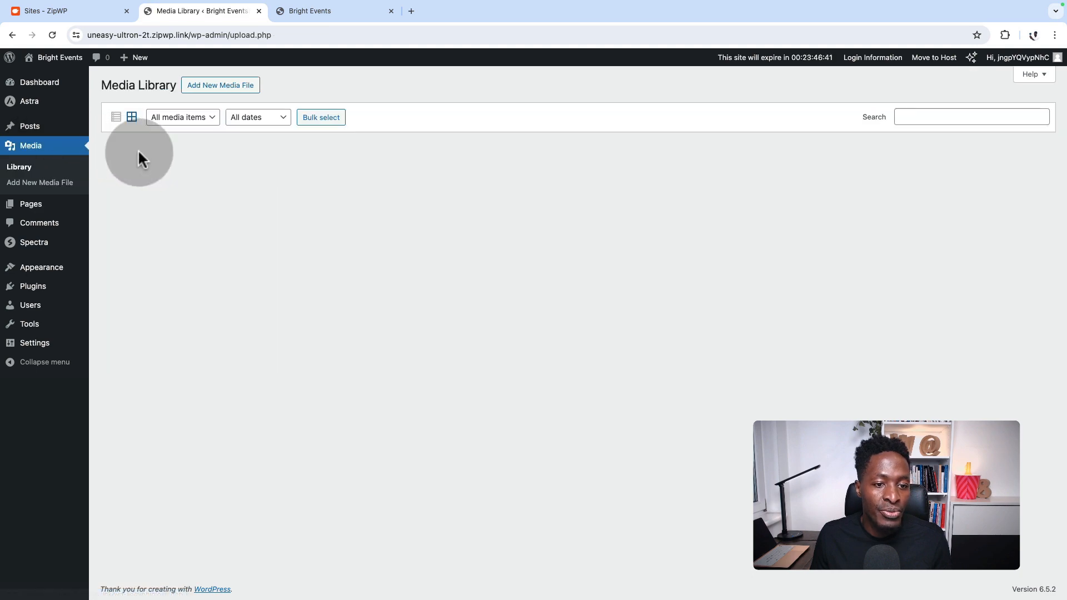
- Switch to the ZipWP sites list and try to reserve the Bright Events site
{"action": "left_click", "coordinate": [96, 17]}
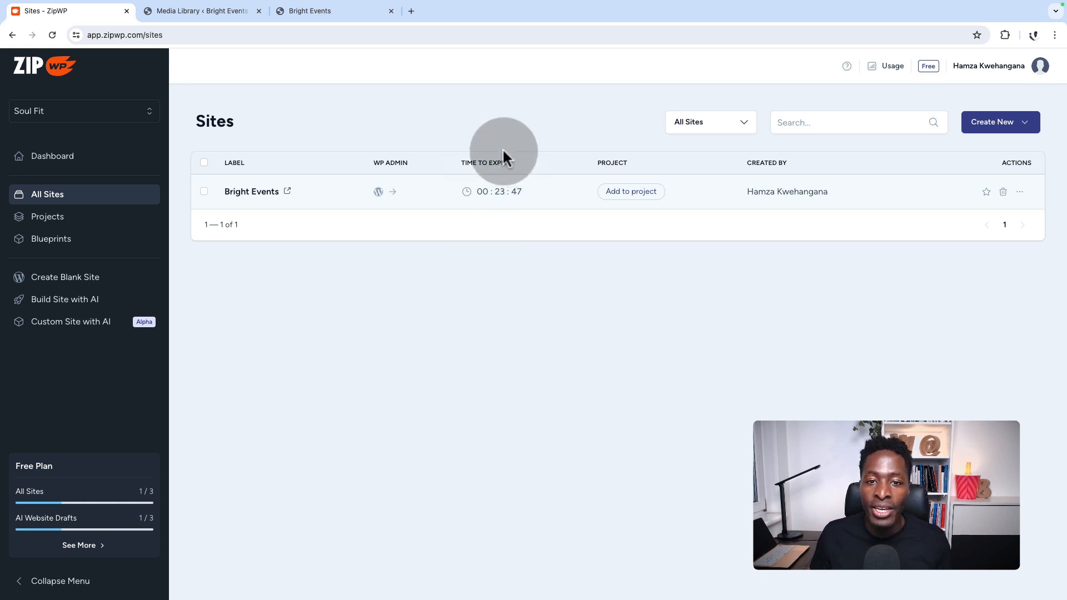
{"action": "left_click", "coordinate": [987, 193]}
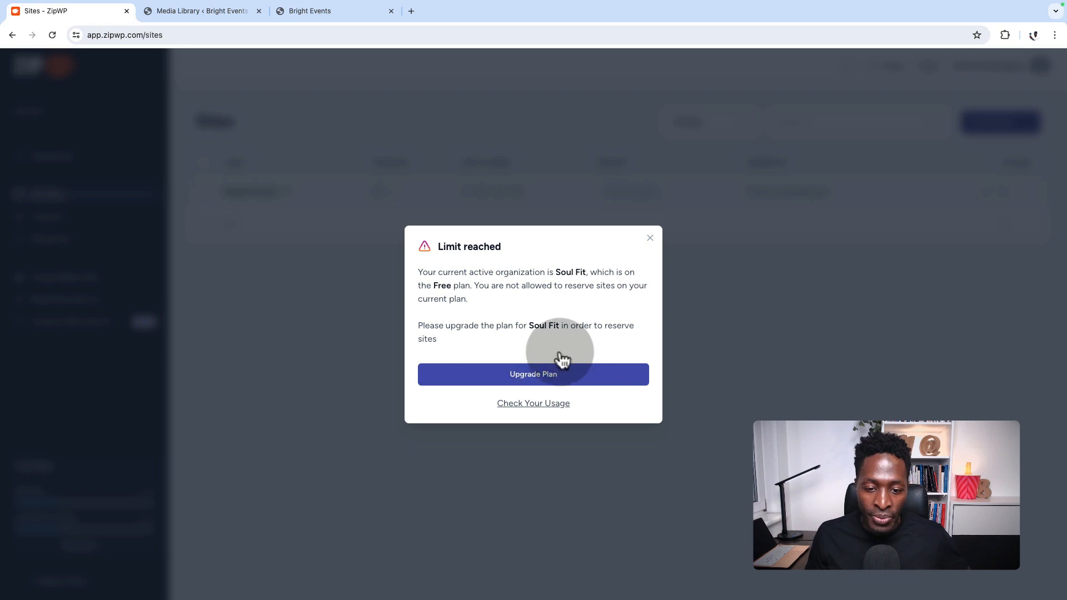
{"action": "left_click", "coordinate": [649, 239]}
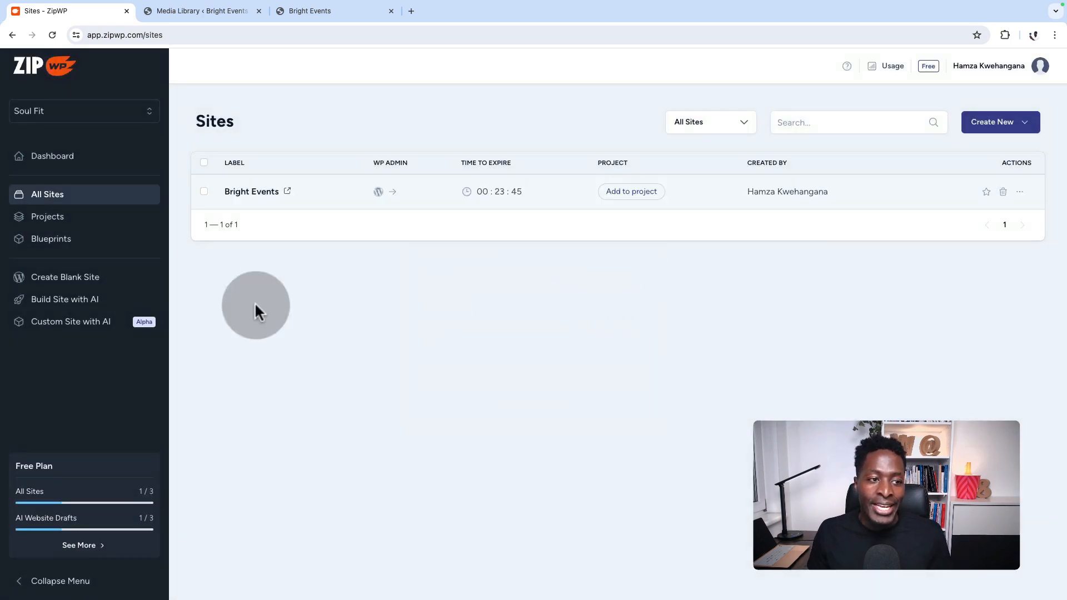
- Switch to the GoTechUG Team organization to view its sites, and return to the Soul Fit organization
{"action": "left_click", "coordinate": [58, 109]}
{"action": "left_click", "coordinate": [63, 156]}
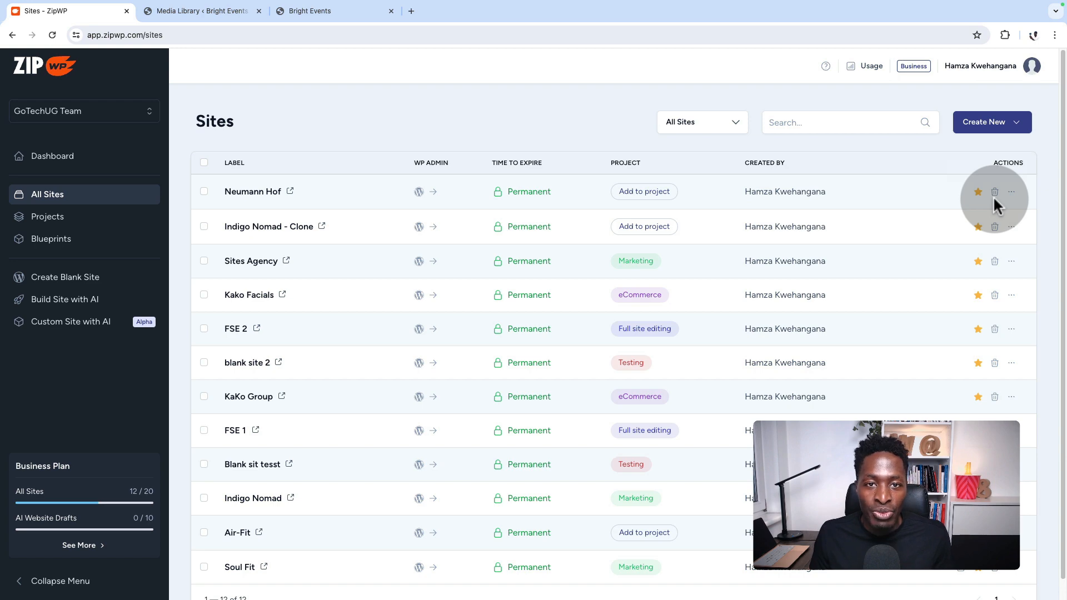
{"action": "left_click", "coordinate": [84, 114]}
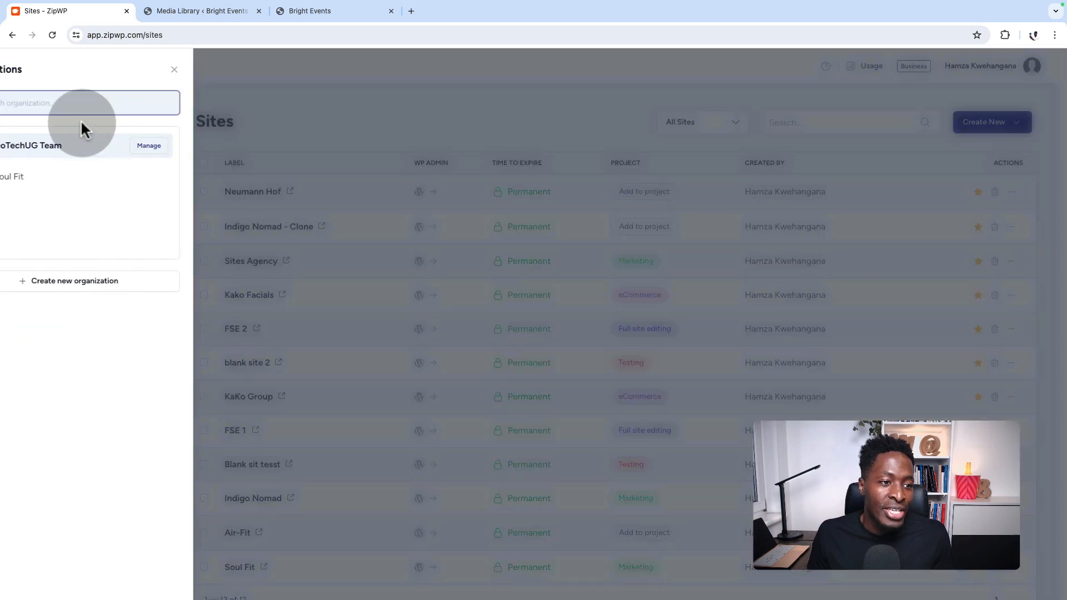
{"action": "left_click", "coordinate": [71, 177]}
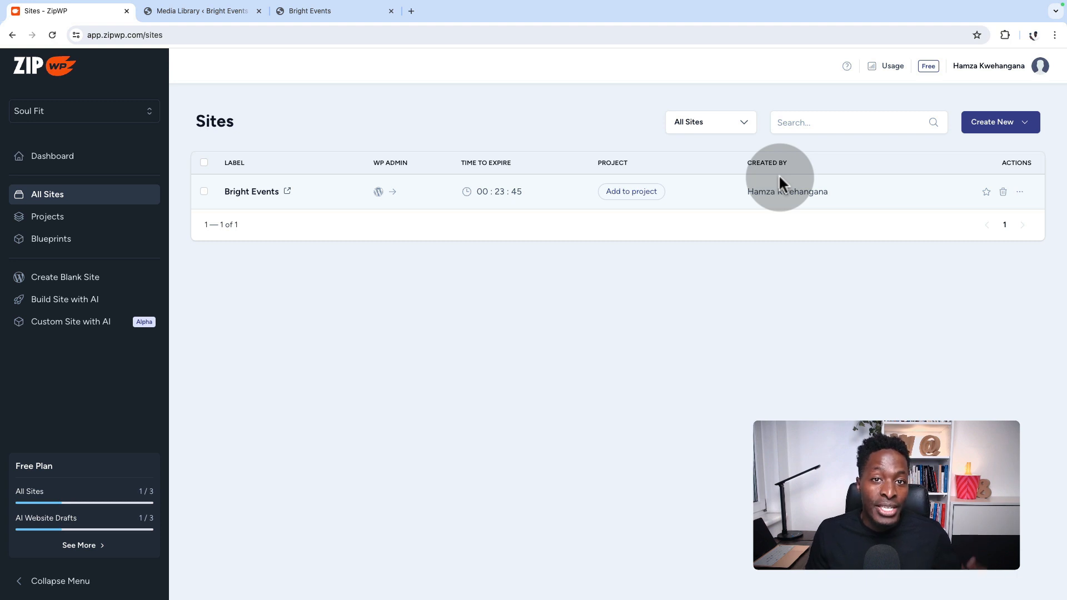
- Examine the additional management actions offered for the Bright Events site, such as Move to Host and Create Blueprint
{"action": "left_click", "coordinate": [1021, 195]}
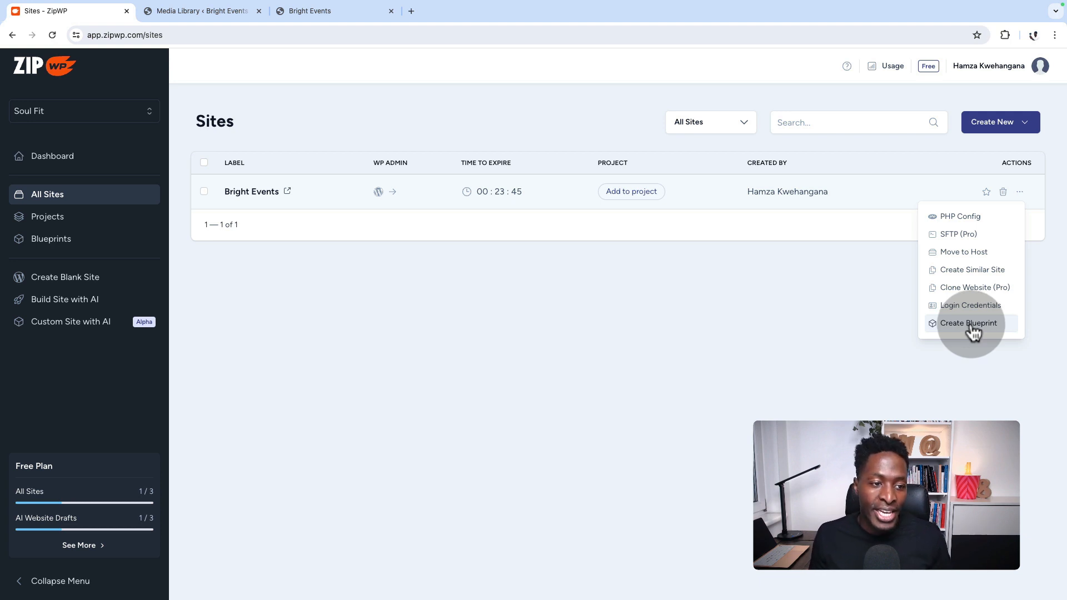
{"action": "left_click", "coordinate": [631, 349]}
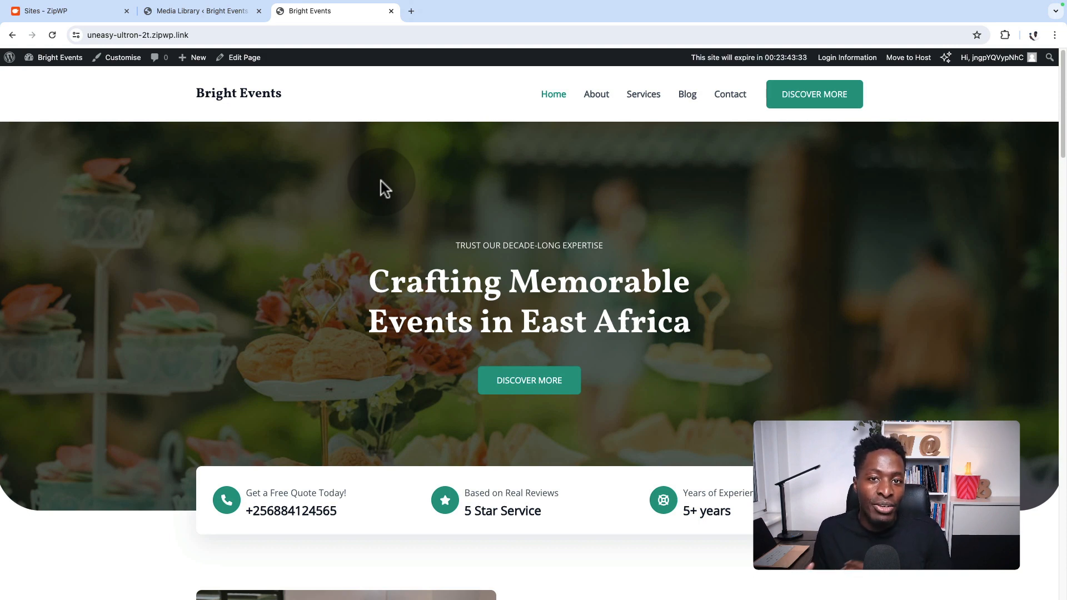
- Return to the WordPress admin, open the theme customizer for Bright Events, and look through its Global settings
{"action": "left_click", "coordinate": [212, 18]}
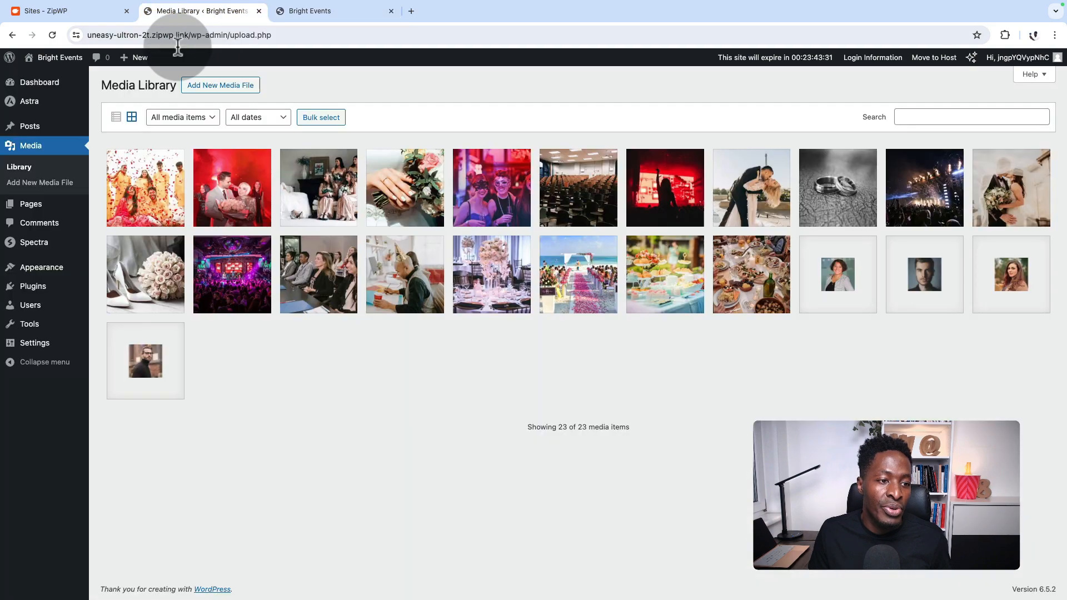
{"action": "mouse_move", "coordinate": [48, 272]}
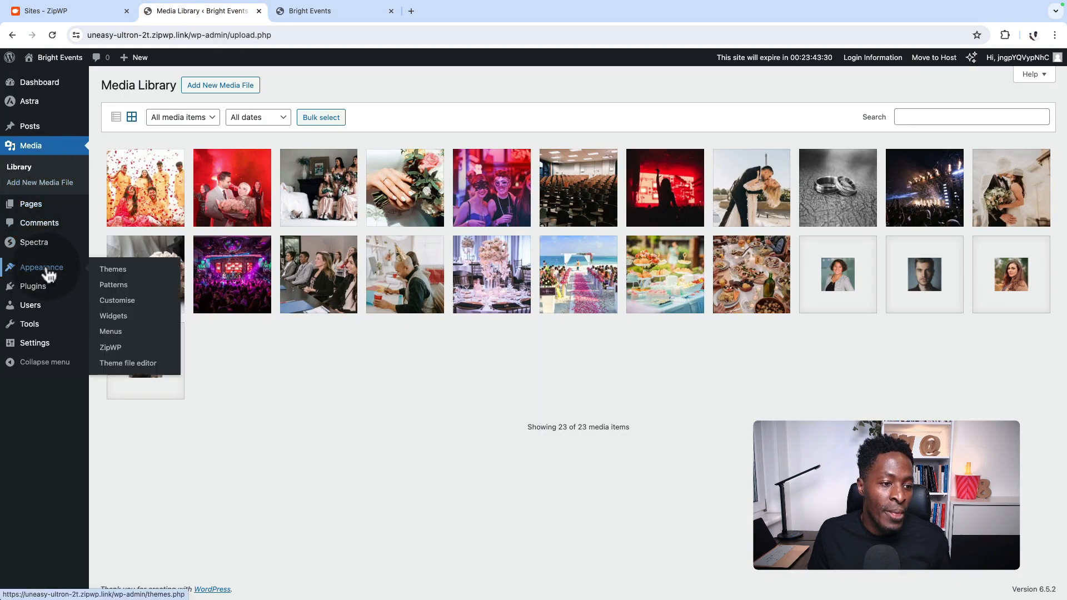
{"action": "left_click", "coordinate": [114, 306]}
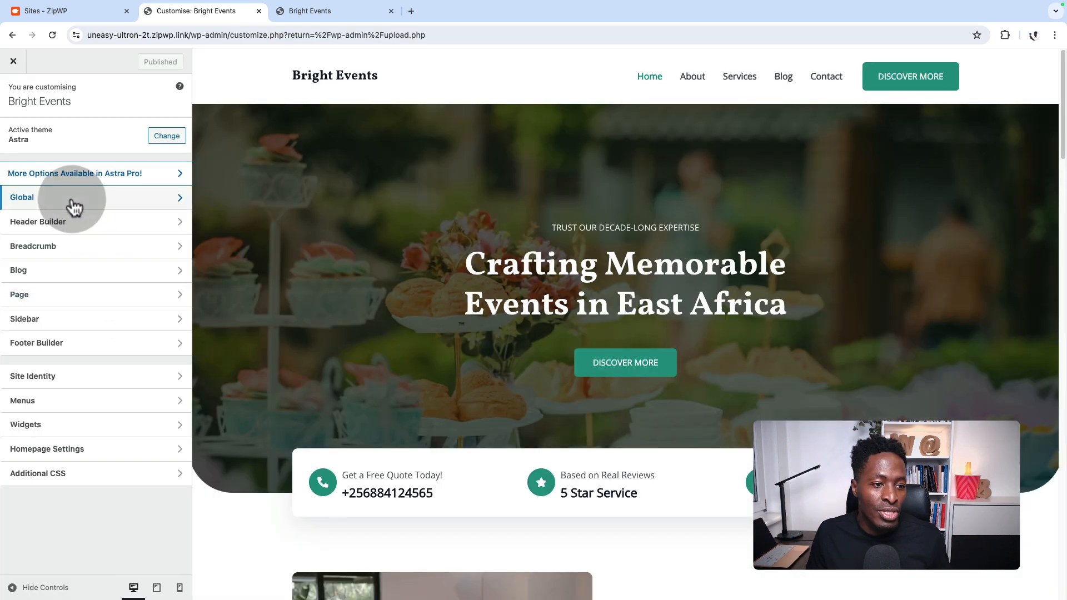
{"action": "left_click", "coordinate": [74, 207]}
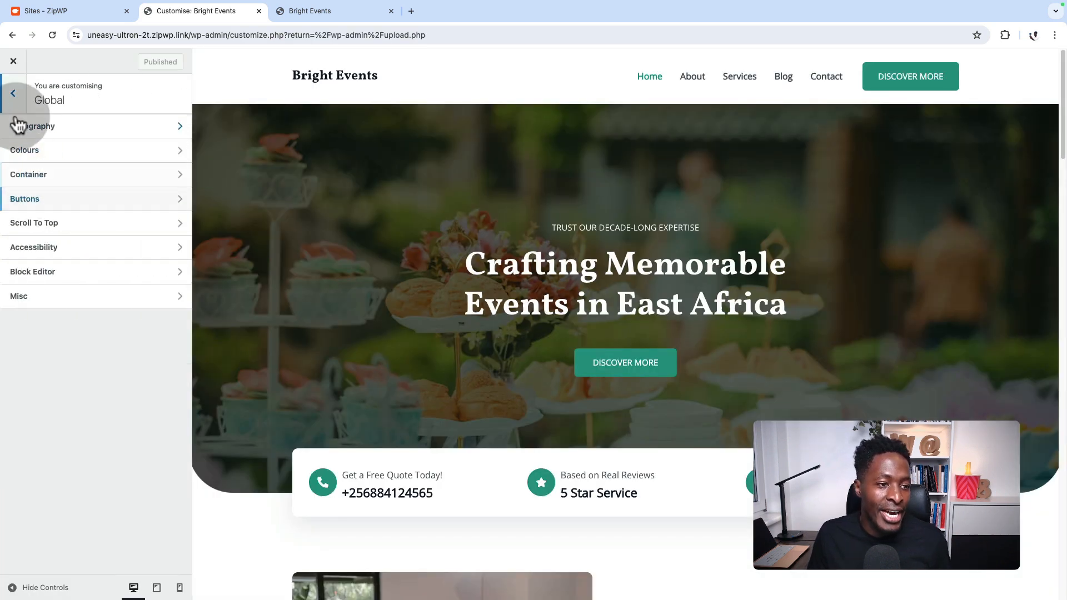
{"action": "left_click", "coordinate": [13, 93]}
- Open the Site Title & Logo settings in the Header Builder and review the logo selection and site title options
{"action": "left_click", "coordinate": [56, 225]}
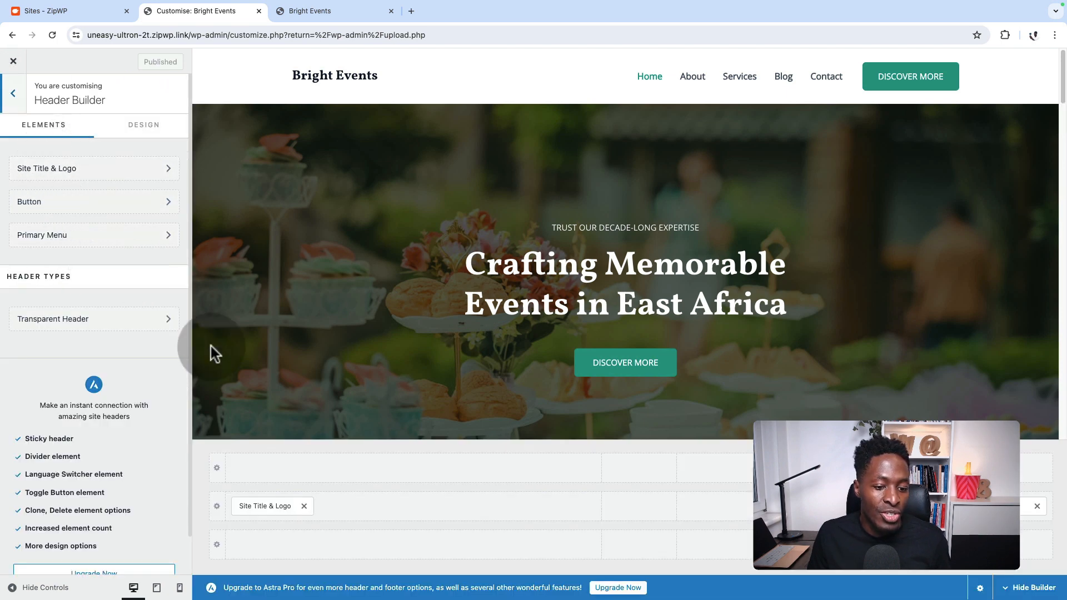
{"action": "left_click", "coordinate": [253, 507]}
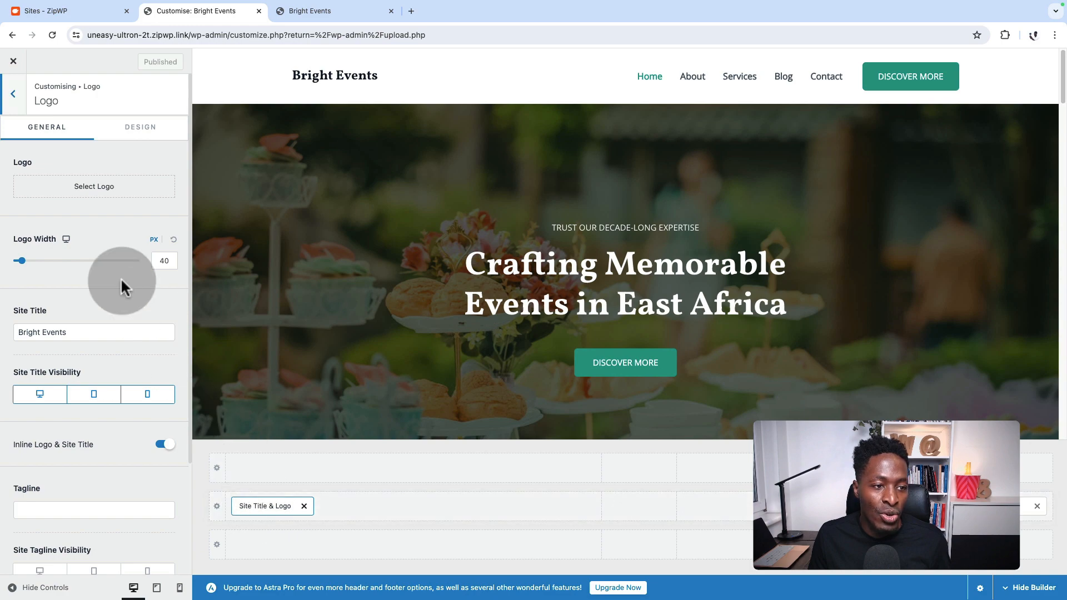
{"action": "left_click", "coordinate": [95, 183]}
{"action": "left_click", "coordinate": [1038, 83]}
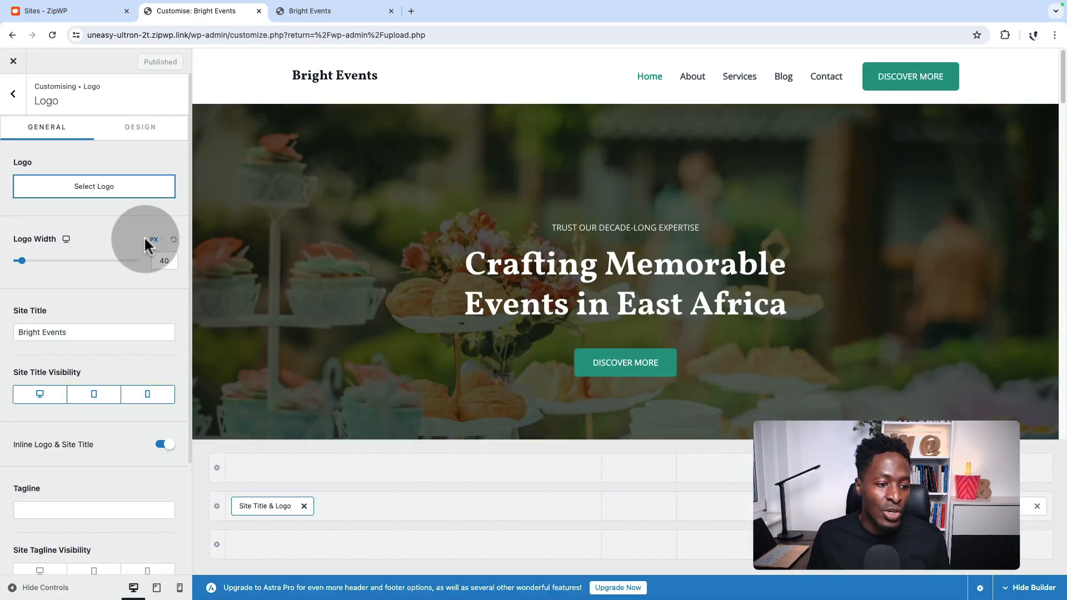
{"action": "left_click", "coordinate": [49, 328]}
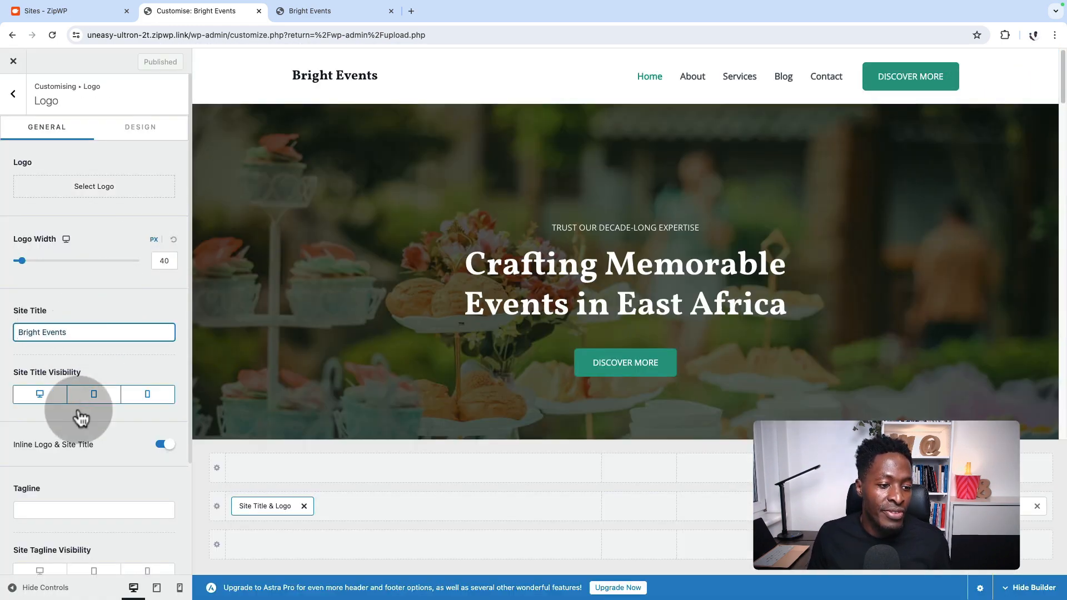